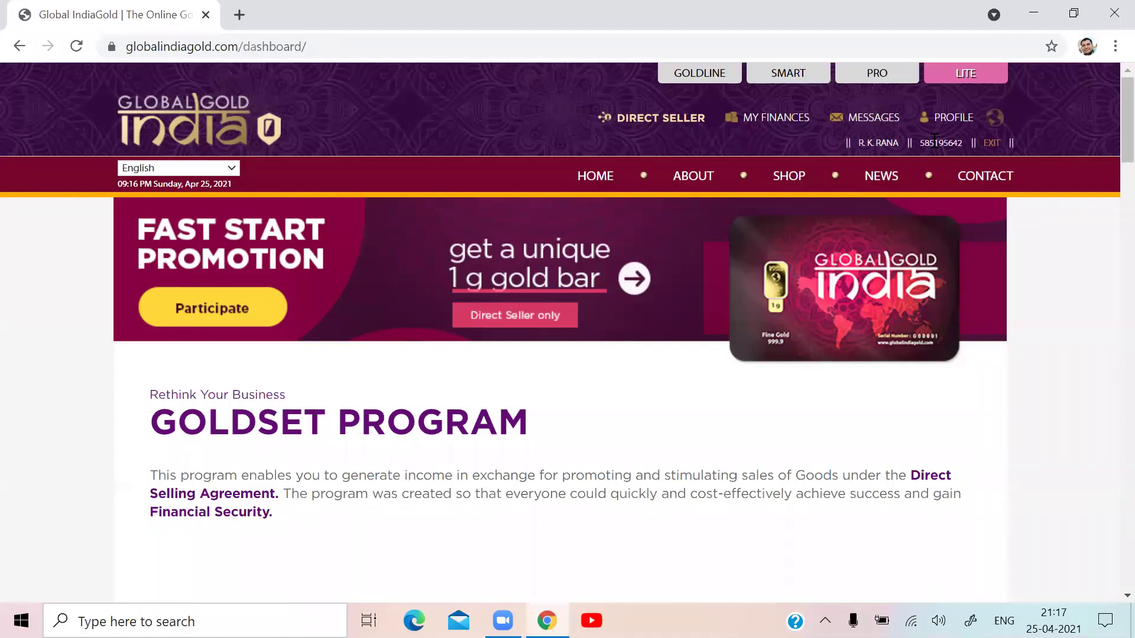
Step: Select the member ID, then log out of the member account with EXIT
double_click(931, 139)
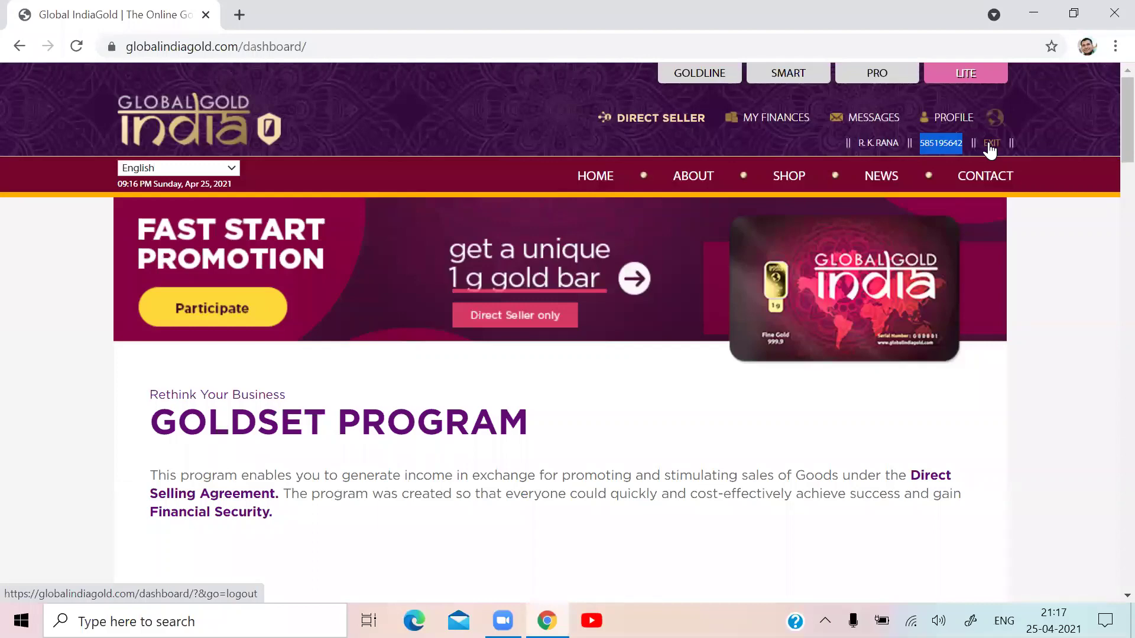
click(990, 146)
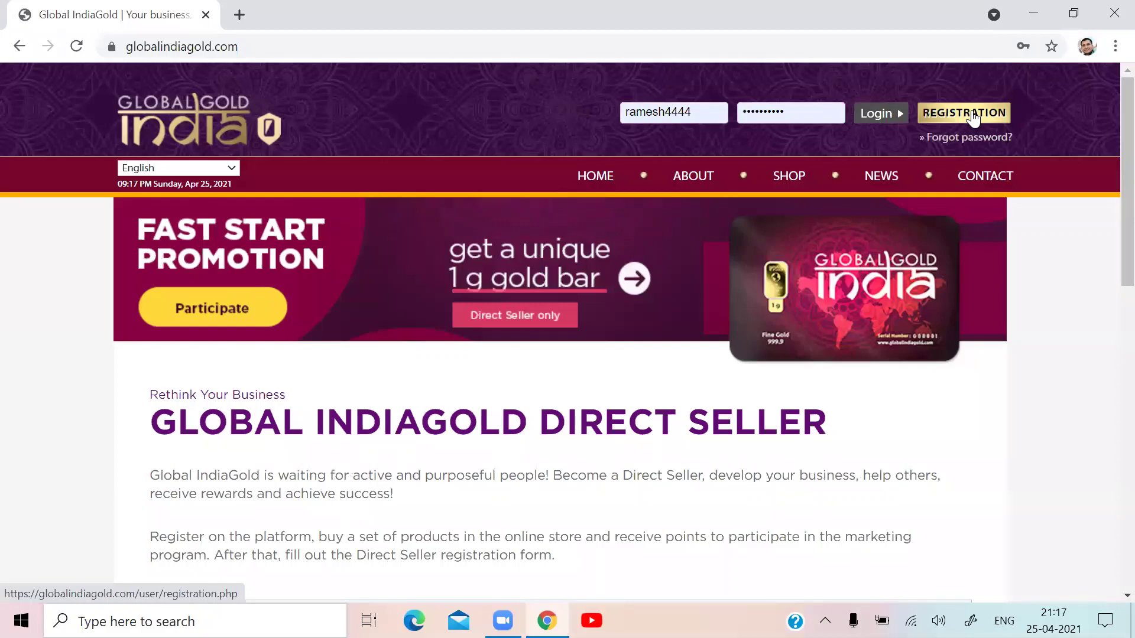
Step: Go to the REGISTRATION page and place the cursor in the First Name(s) field
click(973, 119)
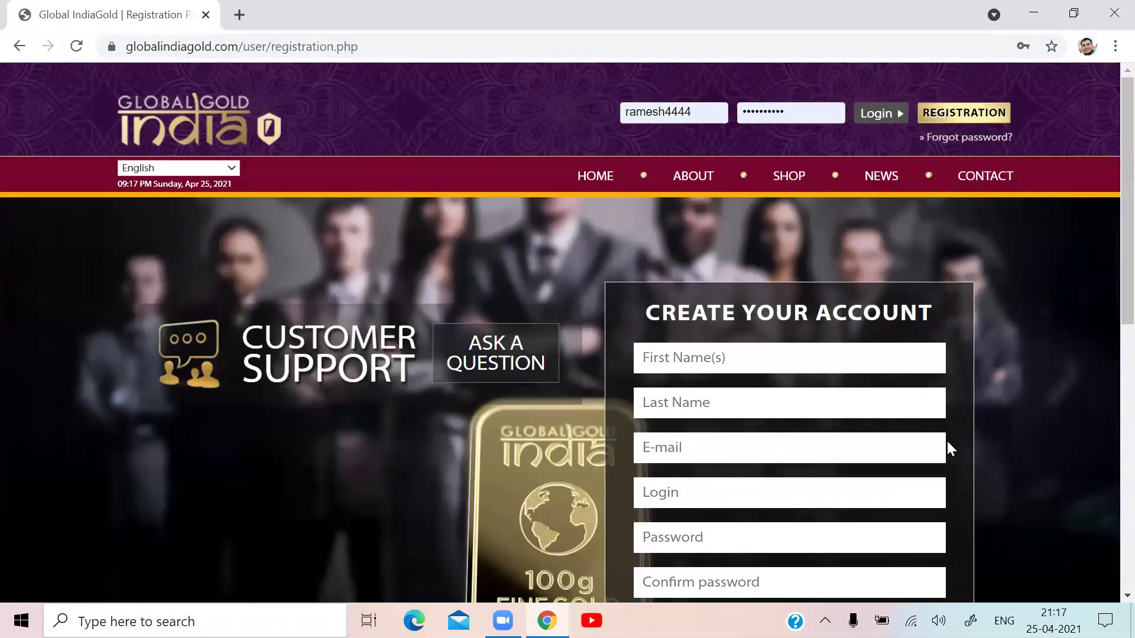
scroll(1109, 602, down, 2)
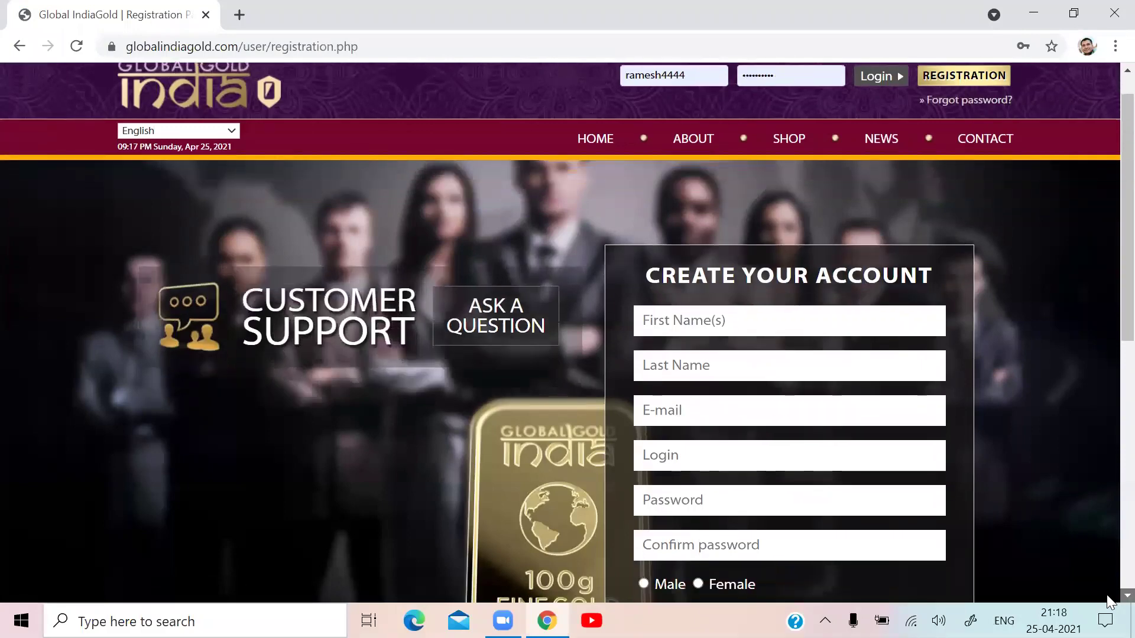
click(704, 217)
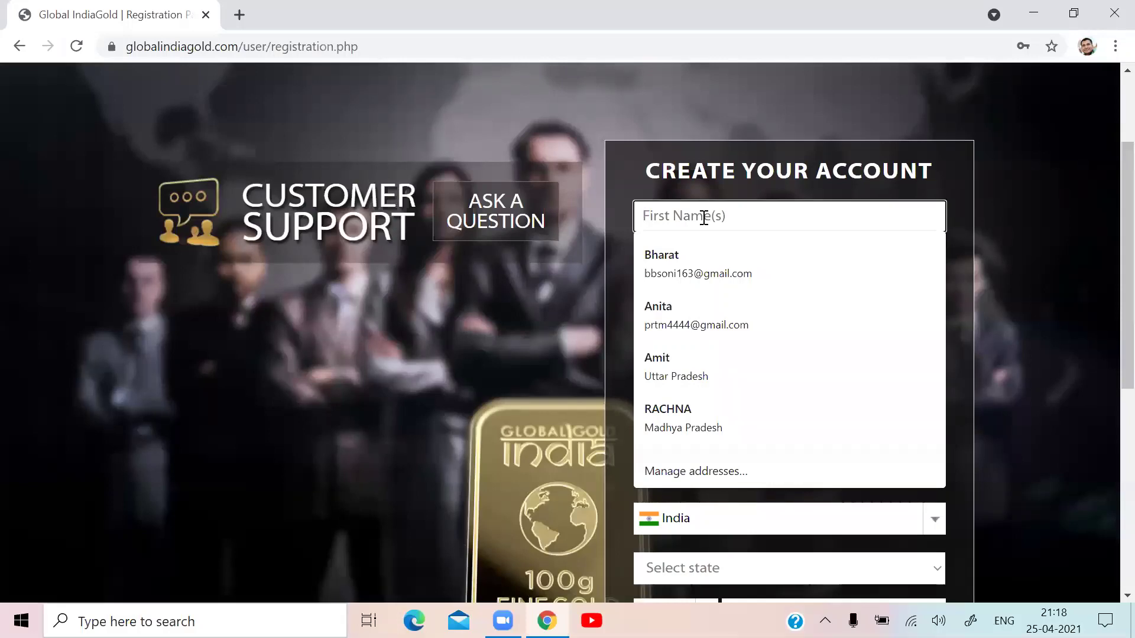
Step: Enter the new member's first name, correcting a typo, then the last name and e-mail address
text(R)
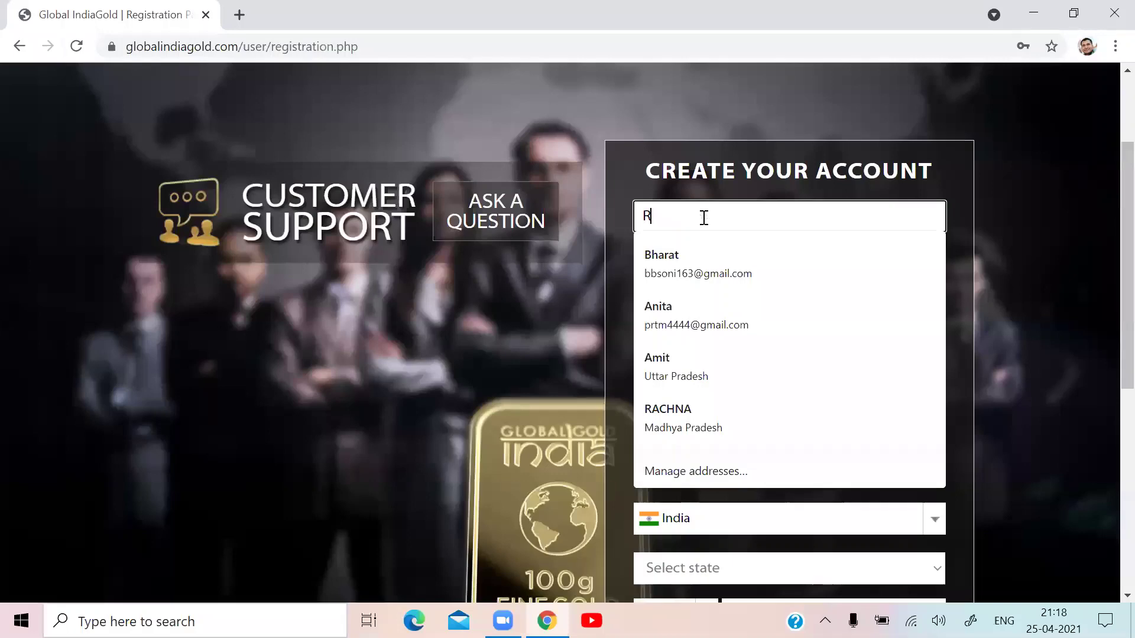
text(JESH)
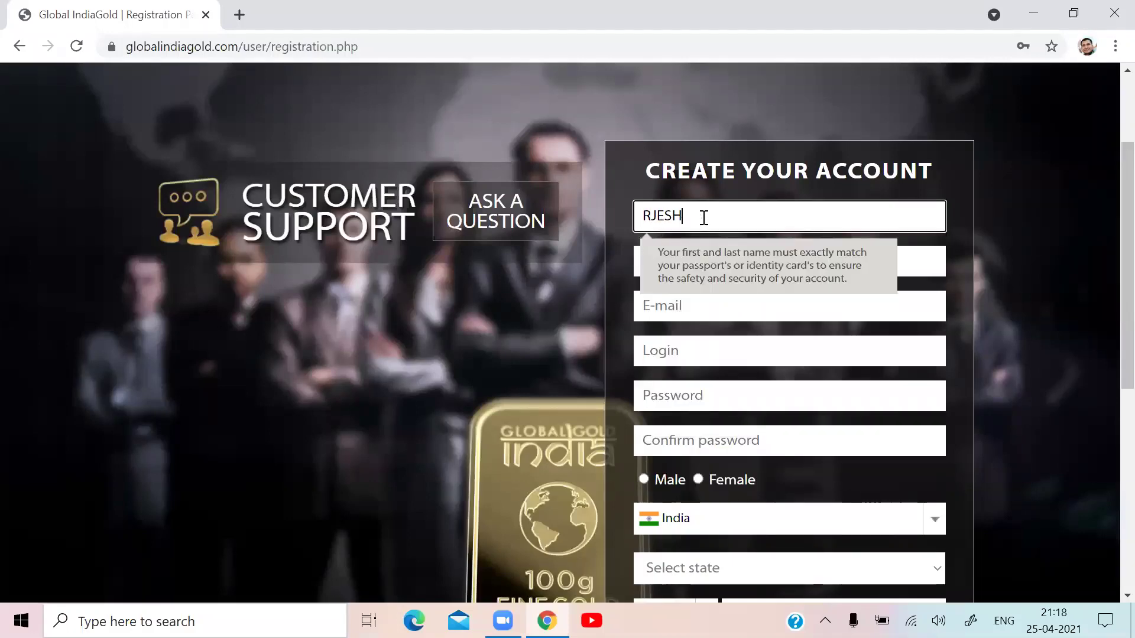
key(BackSpace)
key(BackSpace)
key(BackSpace)
key(BackSpace)
key(Tab)
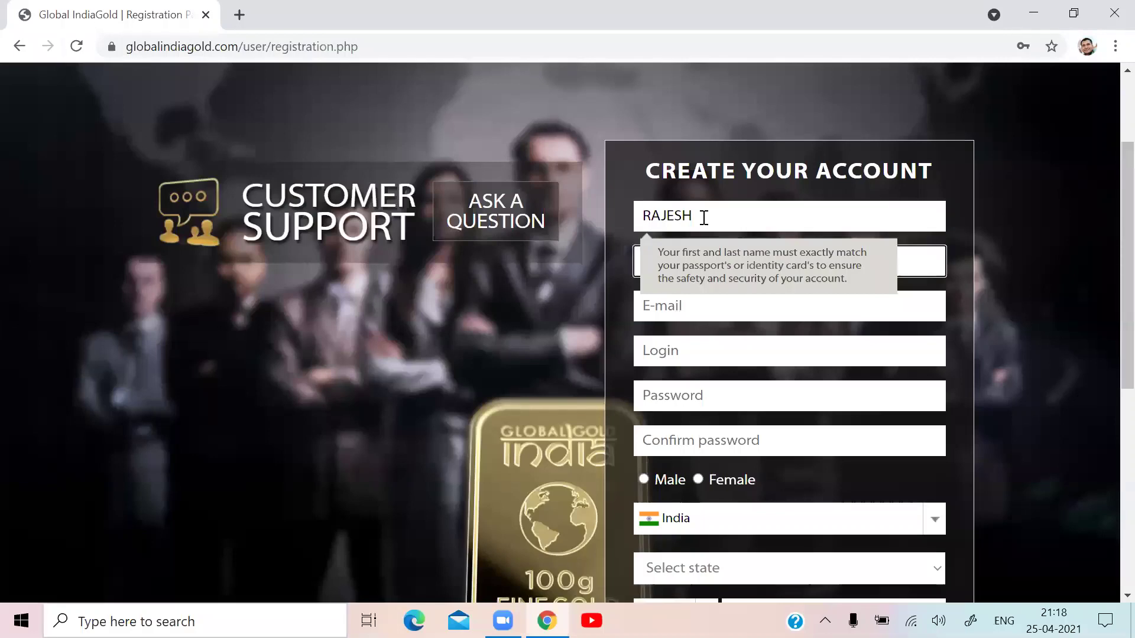
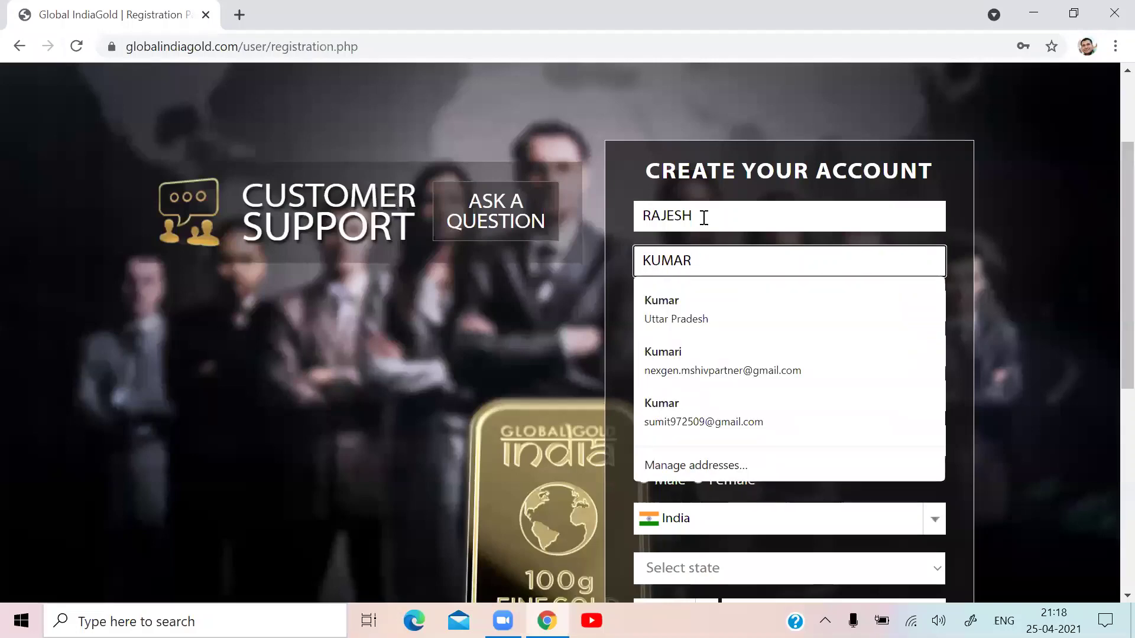
key(Escape)
key(Tab)
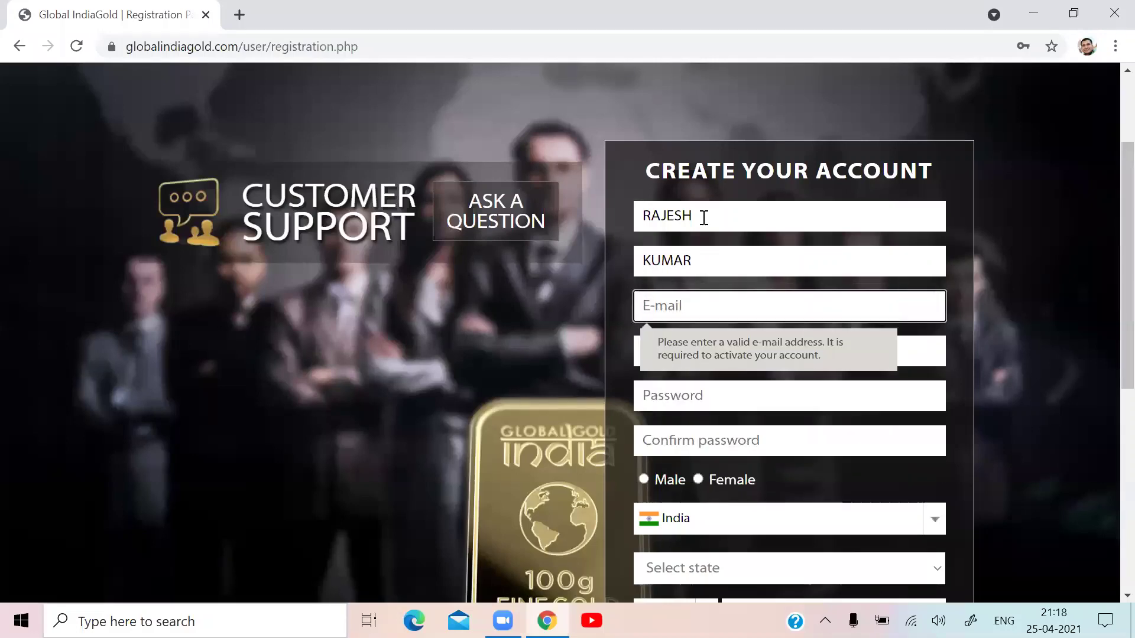
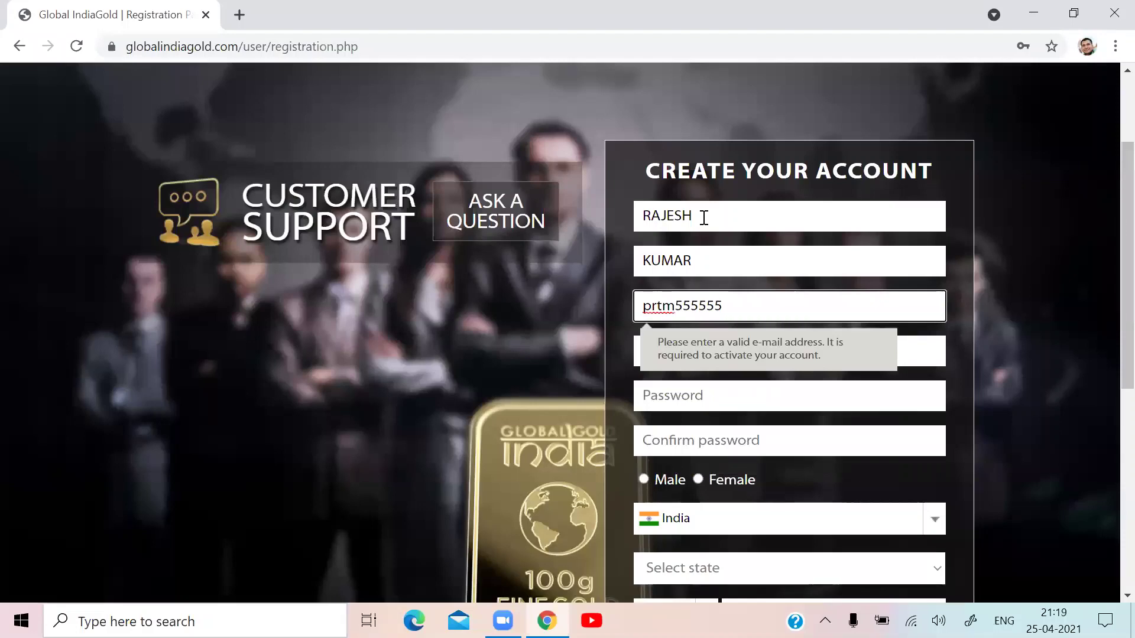
key(Tab)
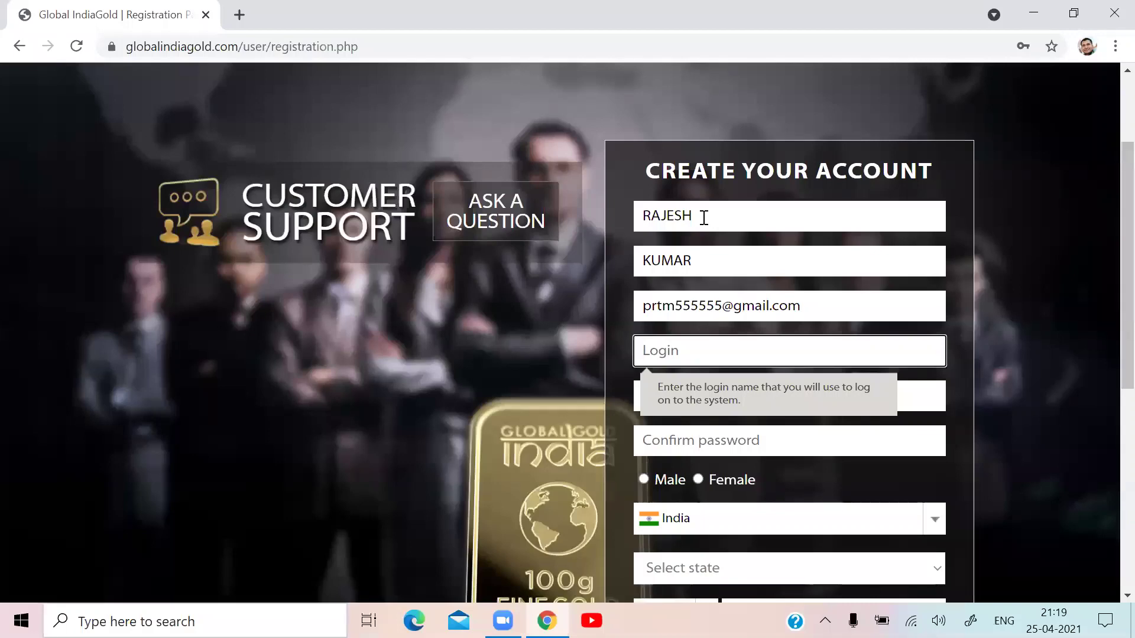
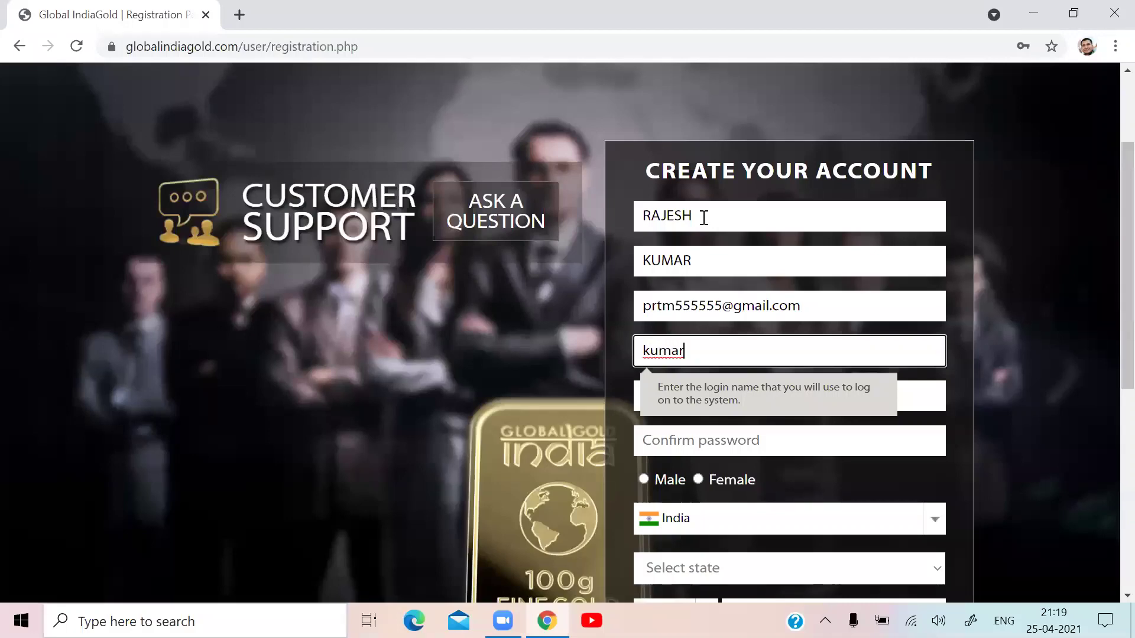
Step: Enter the login name, correct its digits, then type the password and its confirmation
key(BackSpace)
key(BackSpace)
key(BackSpace)
key(Tab)
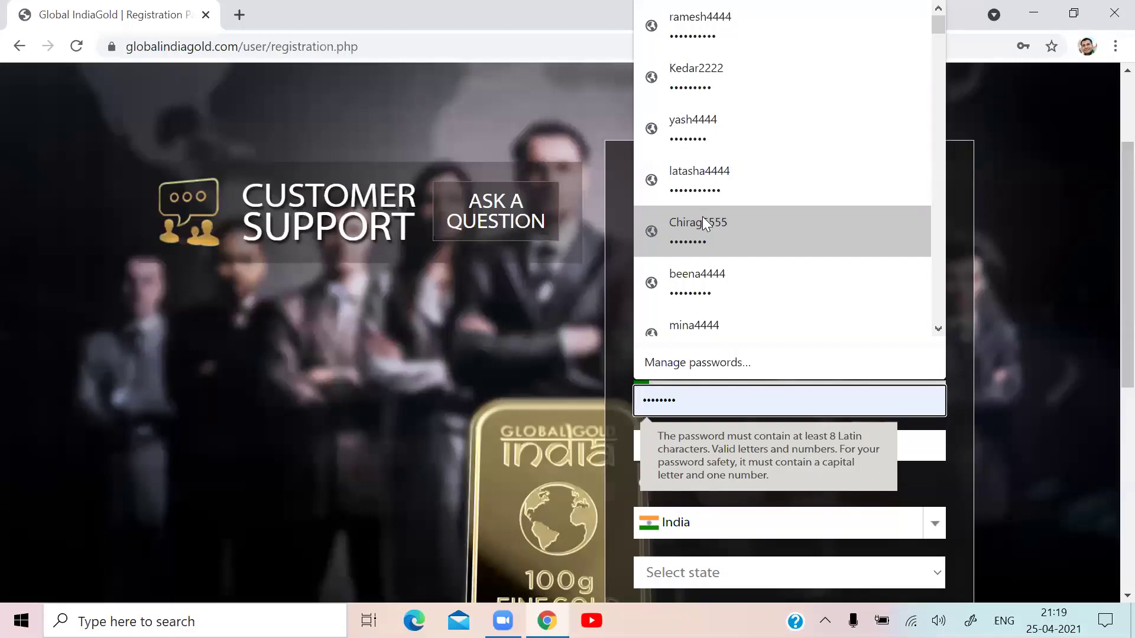
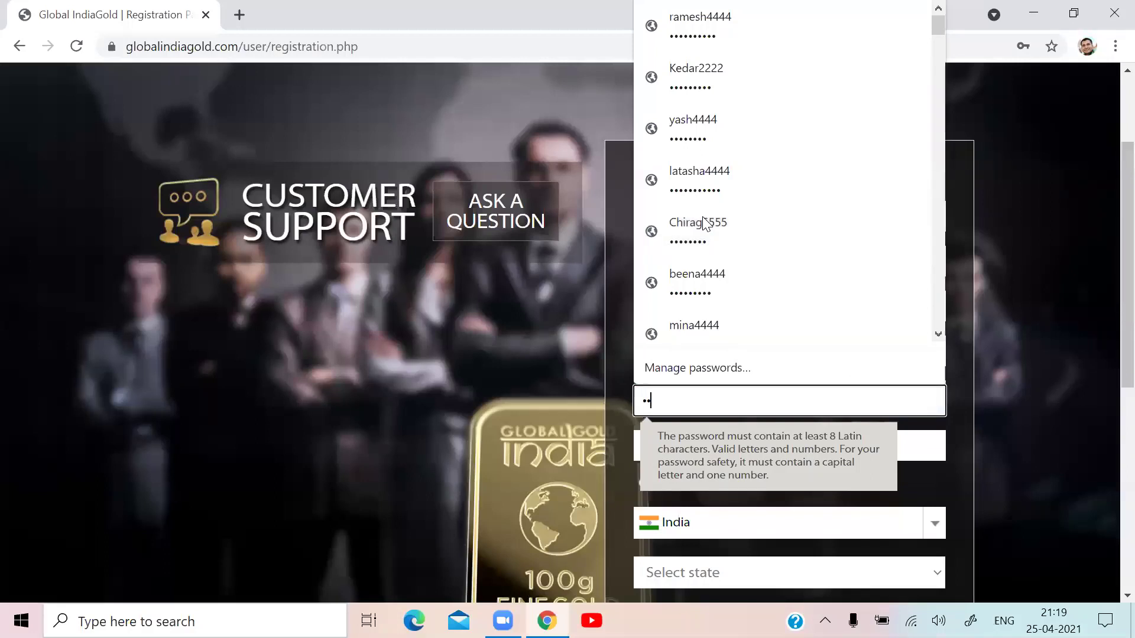
key(Tab)
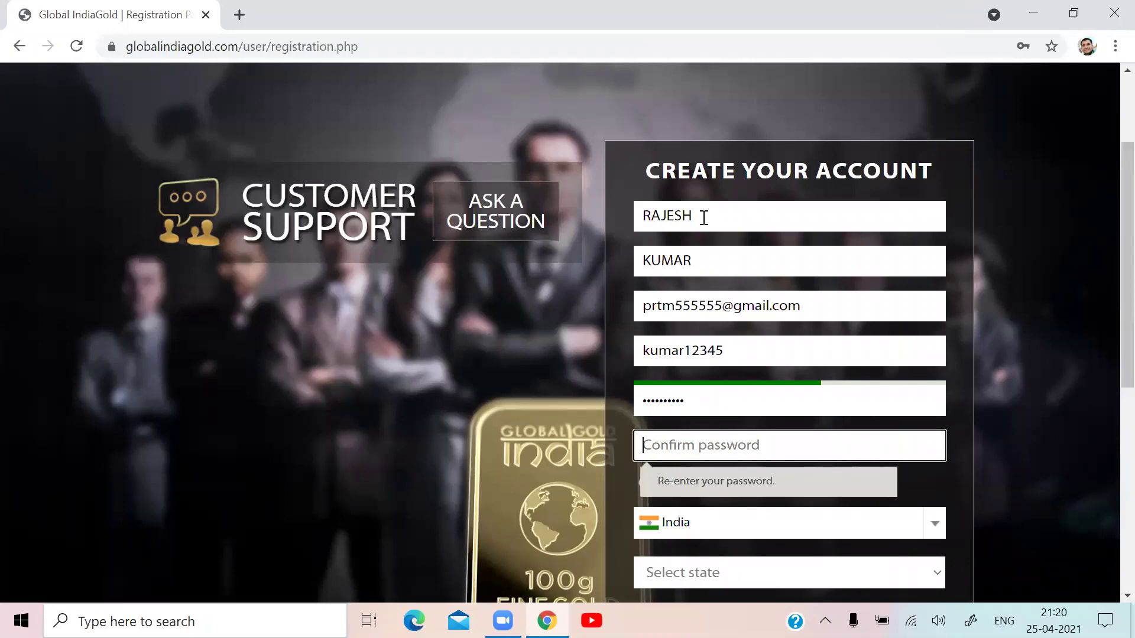
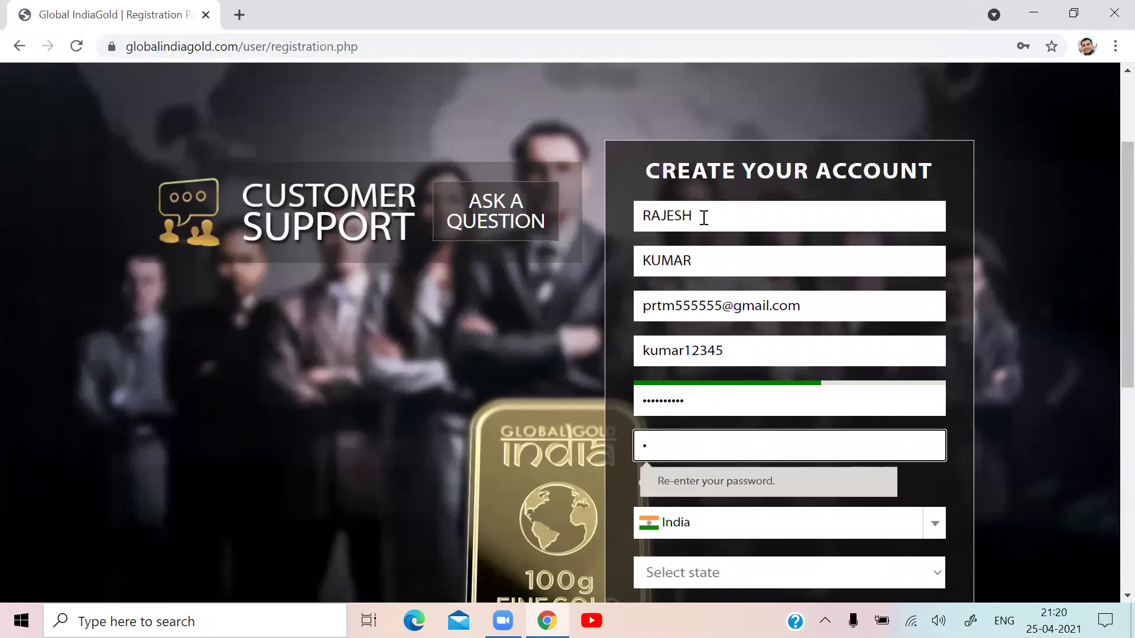
key(Tab)
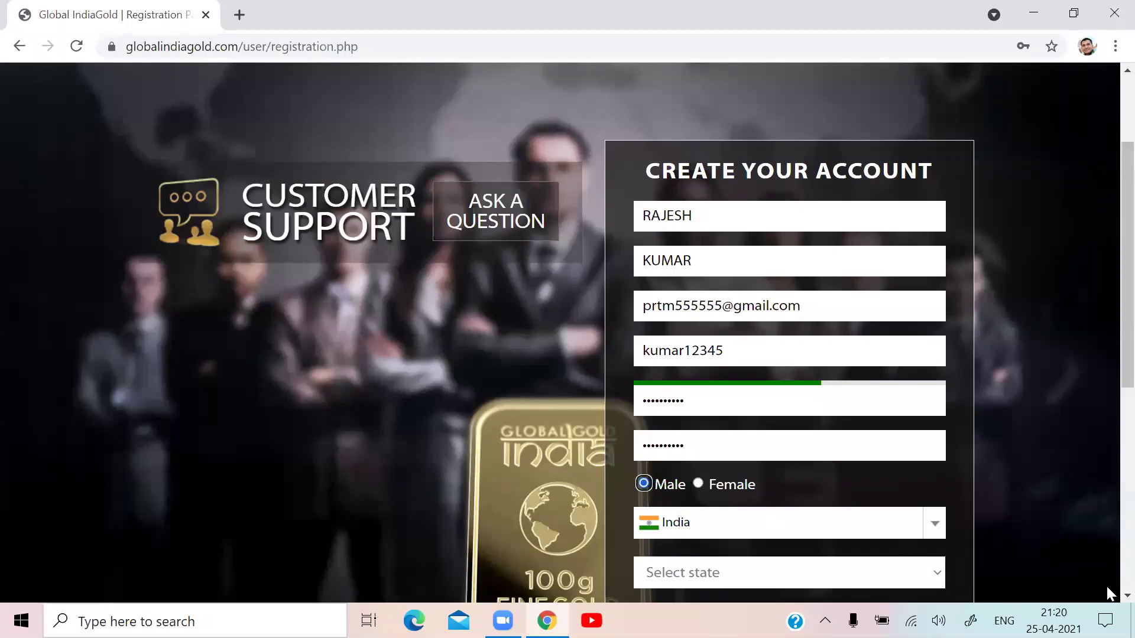
Step: Choose Goa from the Select state dropdown
scroll(1106, 586, down, 3)
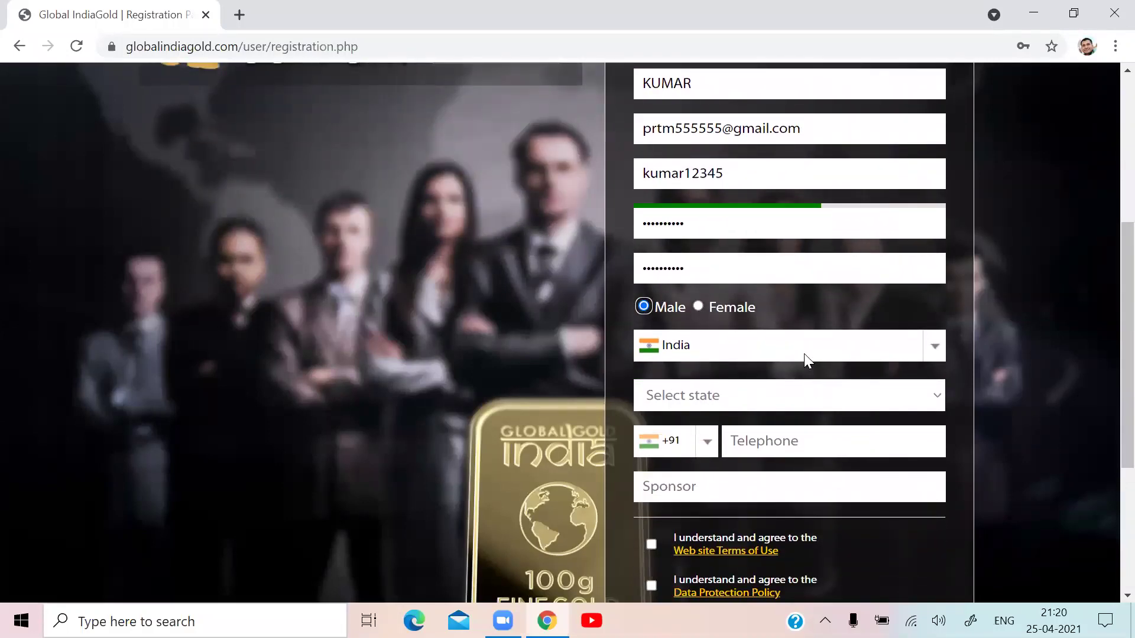
click(902, 402)
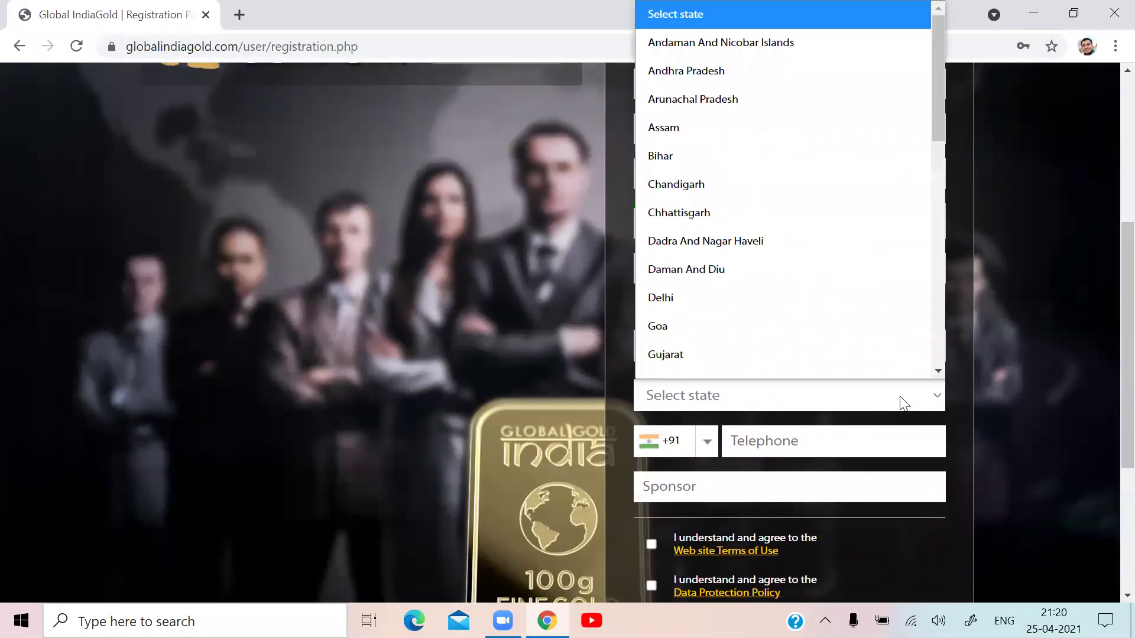
scroll(761, 368, down, 1)
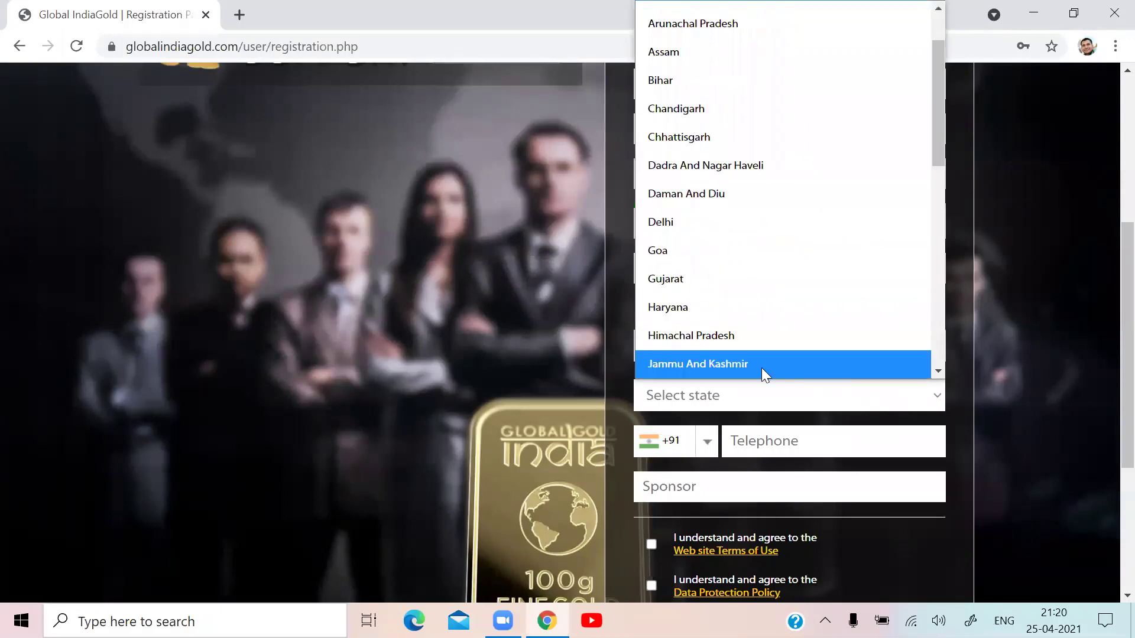
click(680, 253)
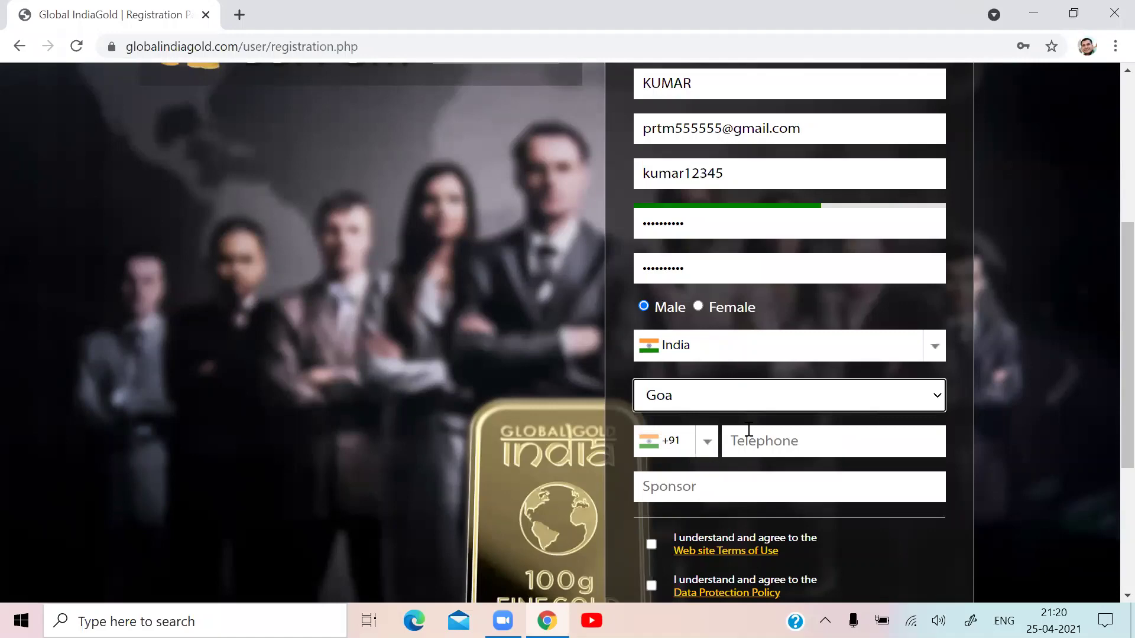
Step: Enter the telephone number, fixing a digit, and move on to the Sponsor field
click(748, 443)
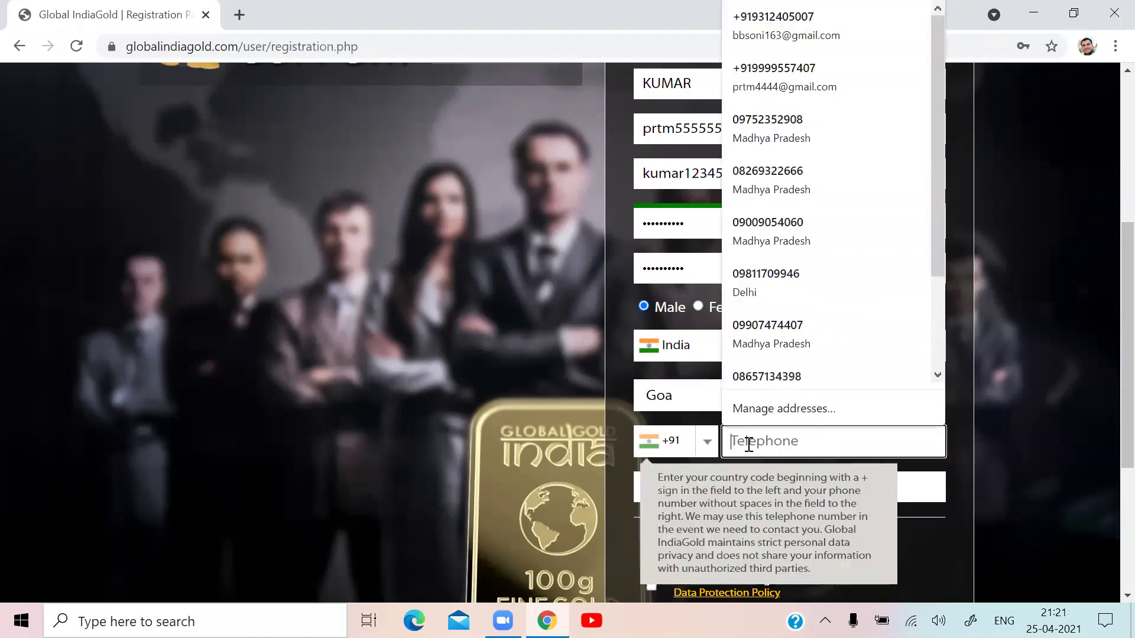
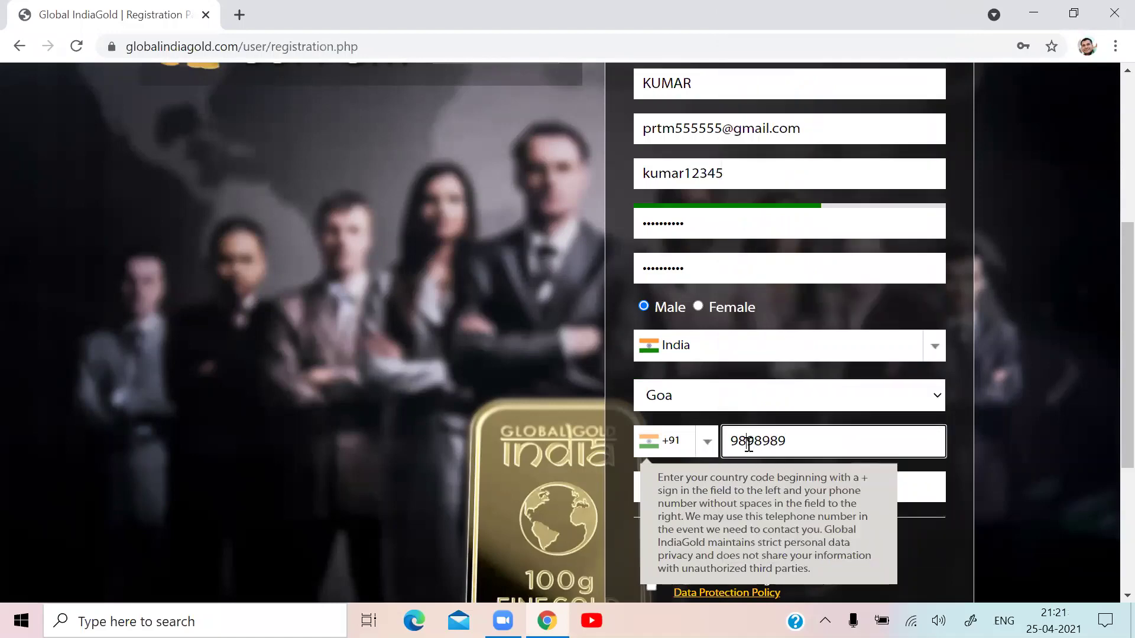
click(747, 442)
key(Tab)
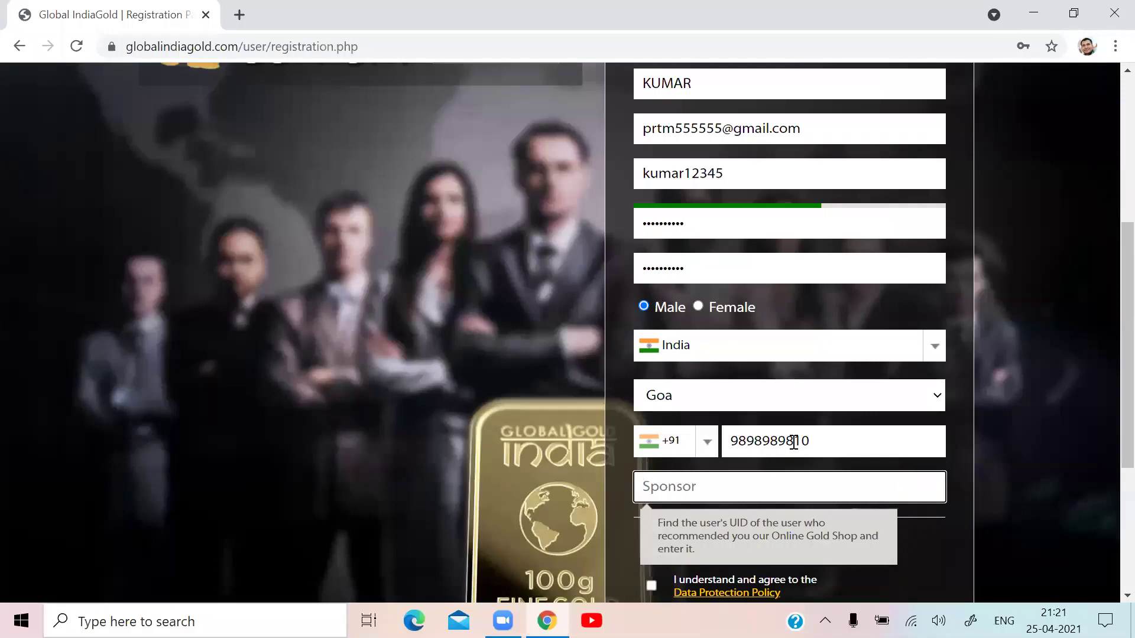
Step: Paste the sponsor UID, accept the Terms of Use and Data Protection Policy, and submit via REGISTER
scroll(1109, 596, down, 1)
scroll(1109, 600, down, 1)
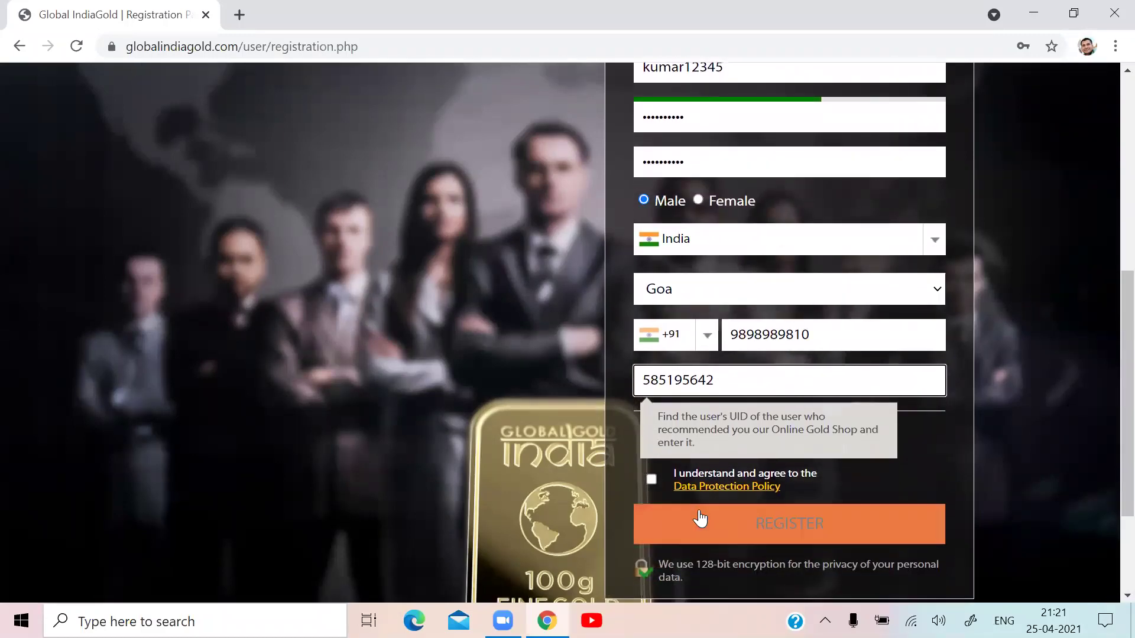
click(652, 480)
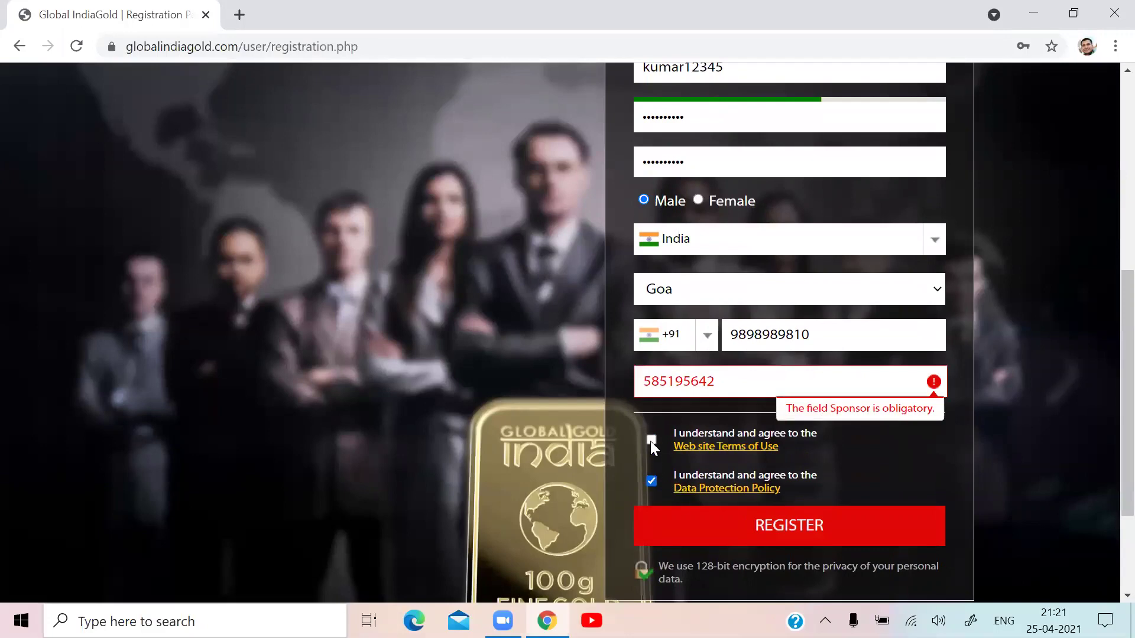
click(757, 388)
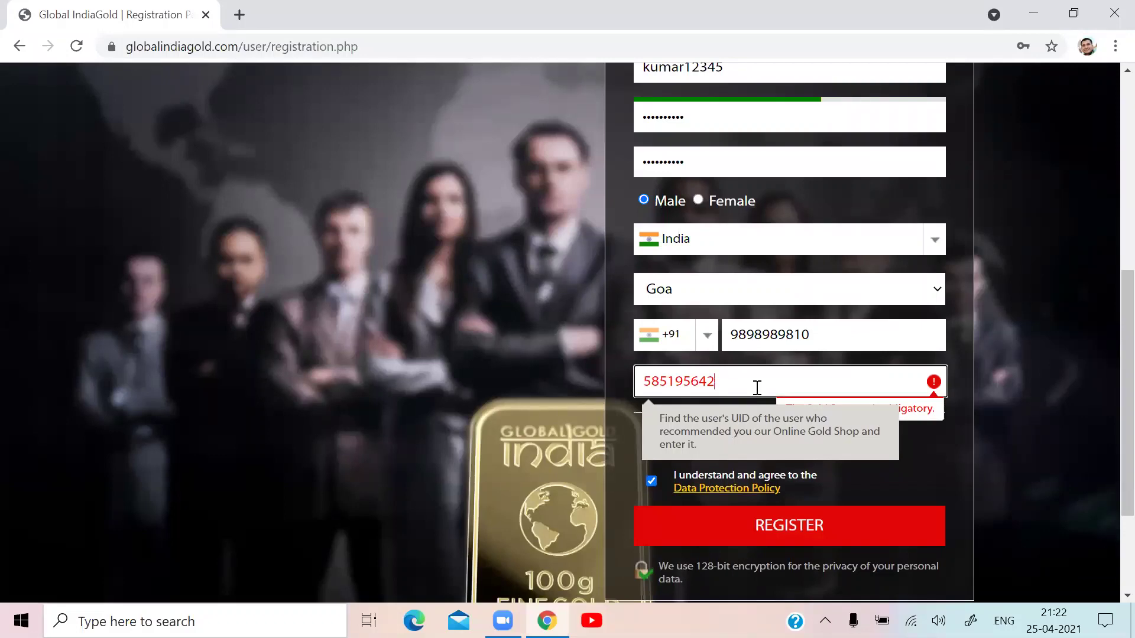
key(Tab)
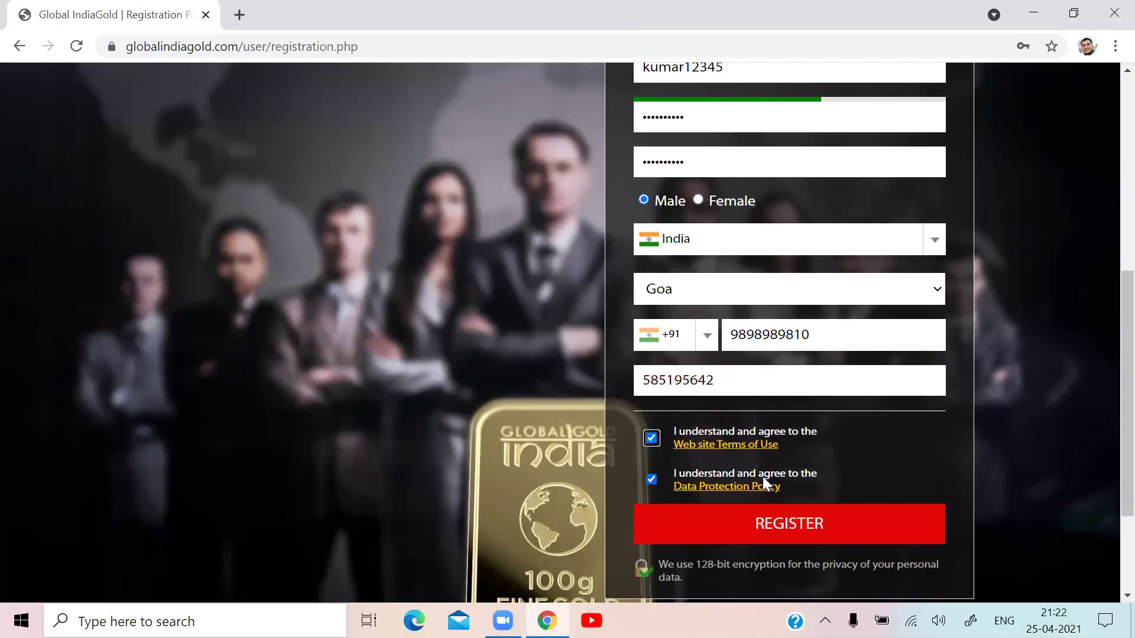
click(772, 519)
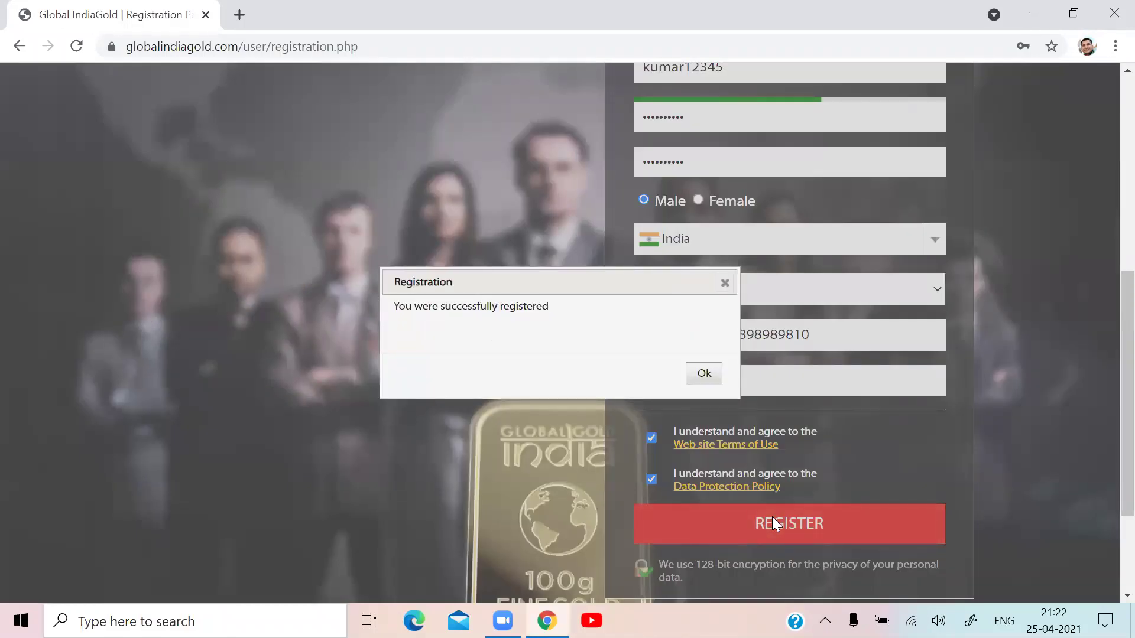
Step: Dismiss the successful-registration message and decline saving the password in Chrome
click(697, 375)
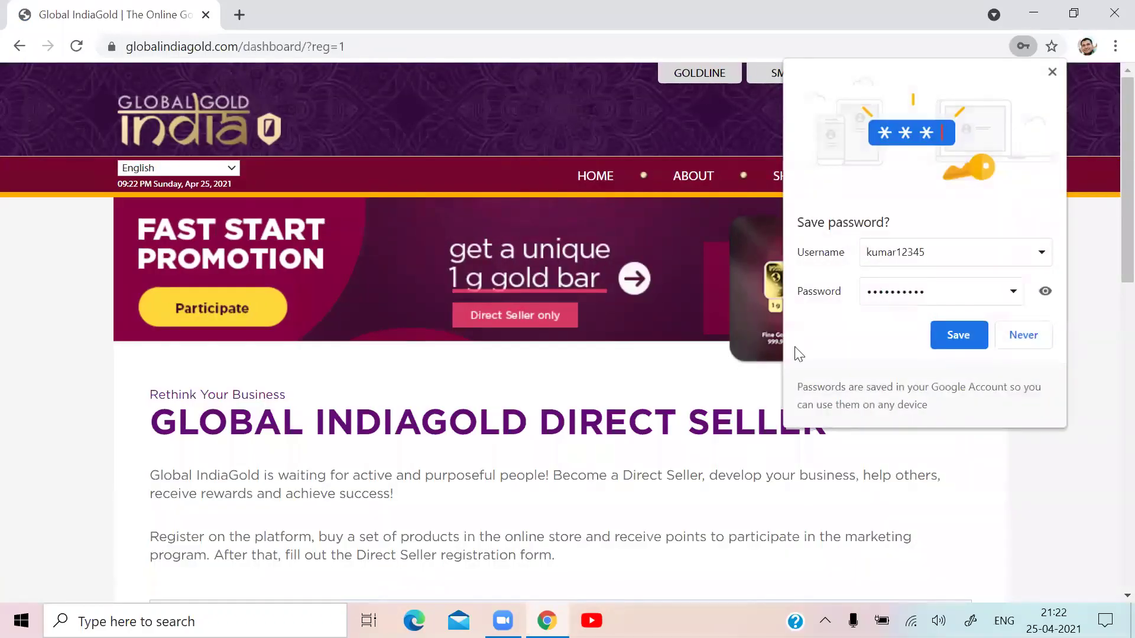
click(1023, 337)
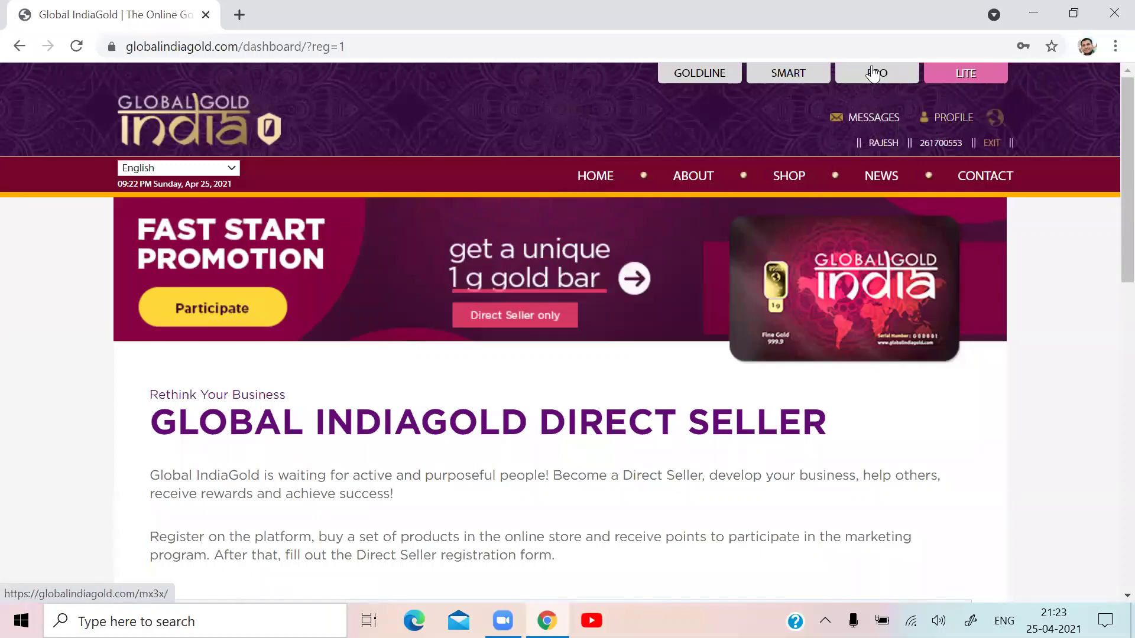
click(946, 120)
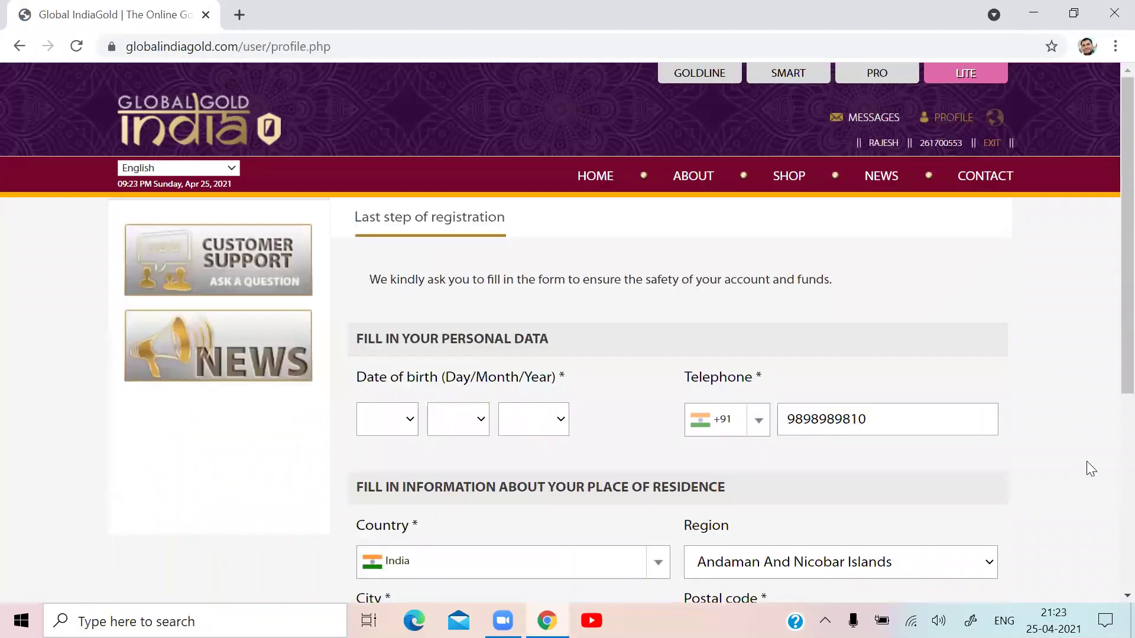
scroll(1109, 602, down, 2)
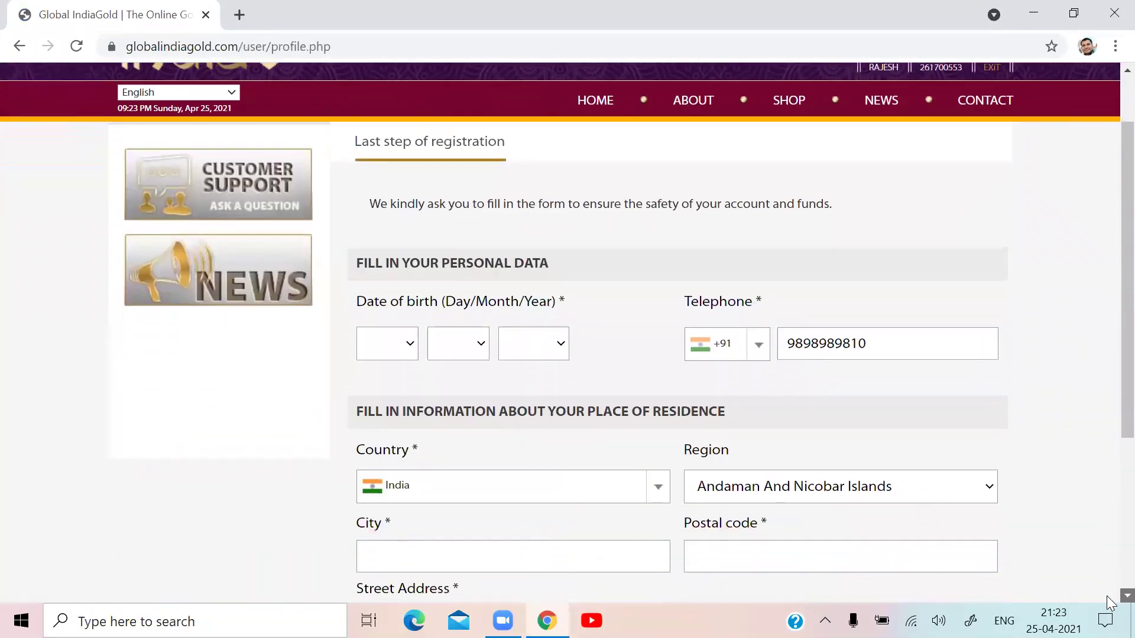
scroll(1108, 601, down, 2)
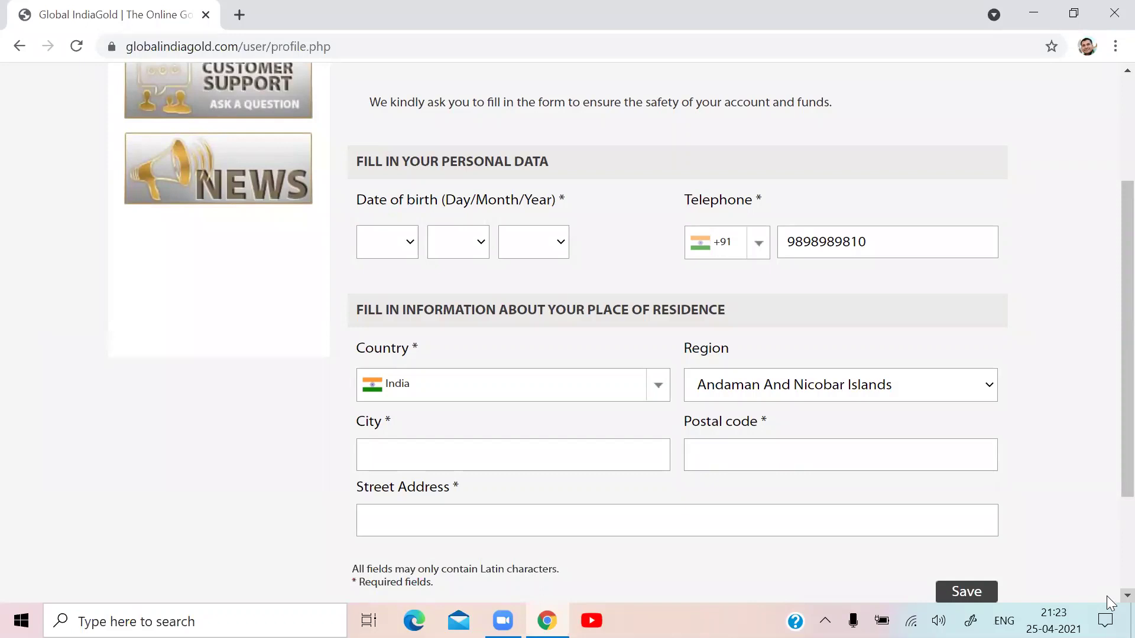
click(408, 253)
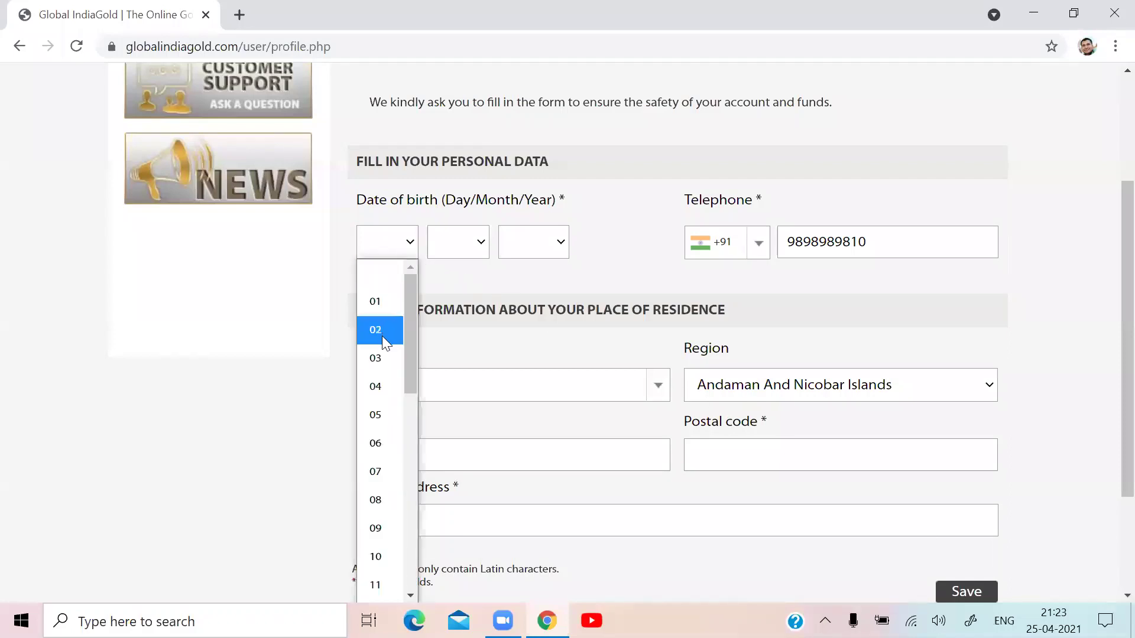
click(381, 357)
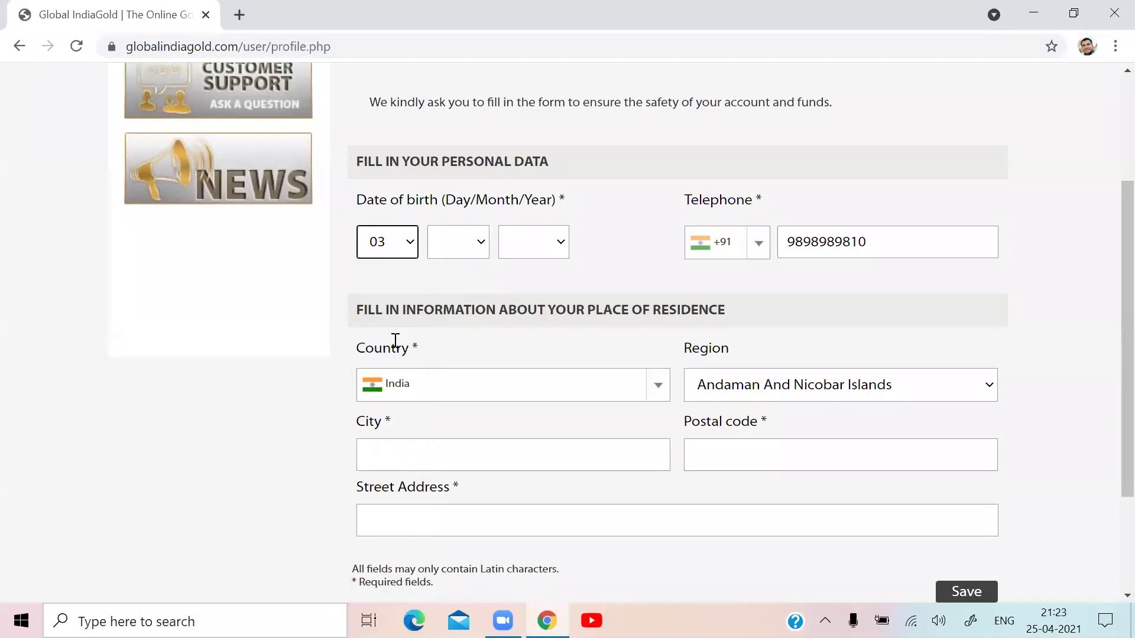
click(481, 239)
click(453, 483)
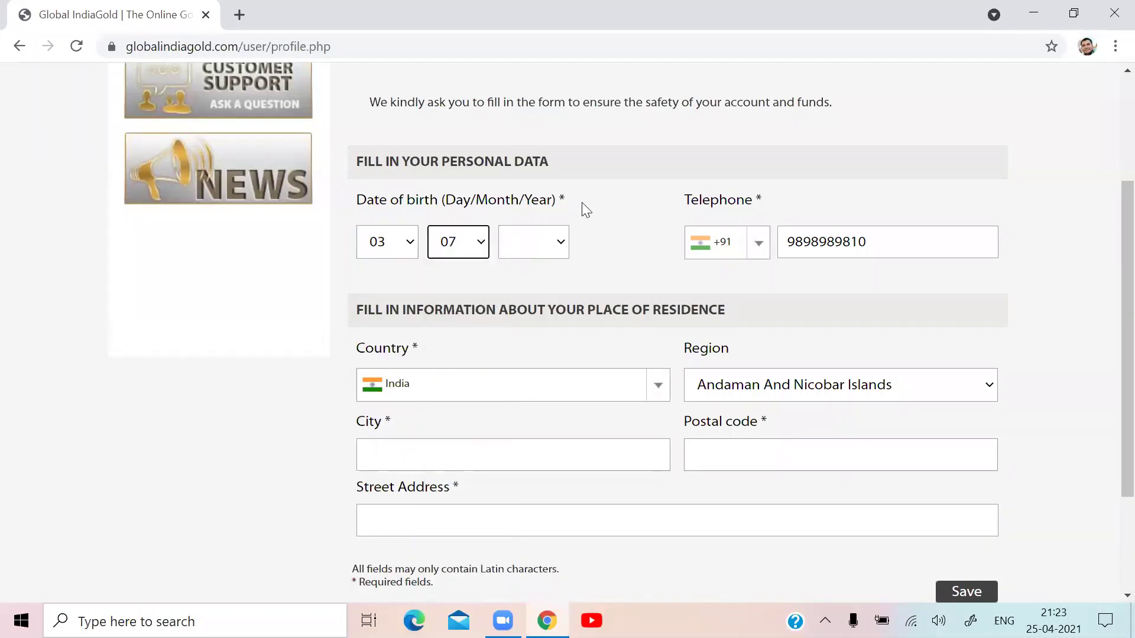
click(556, 243)
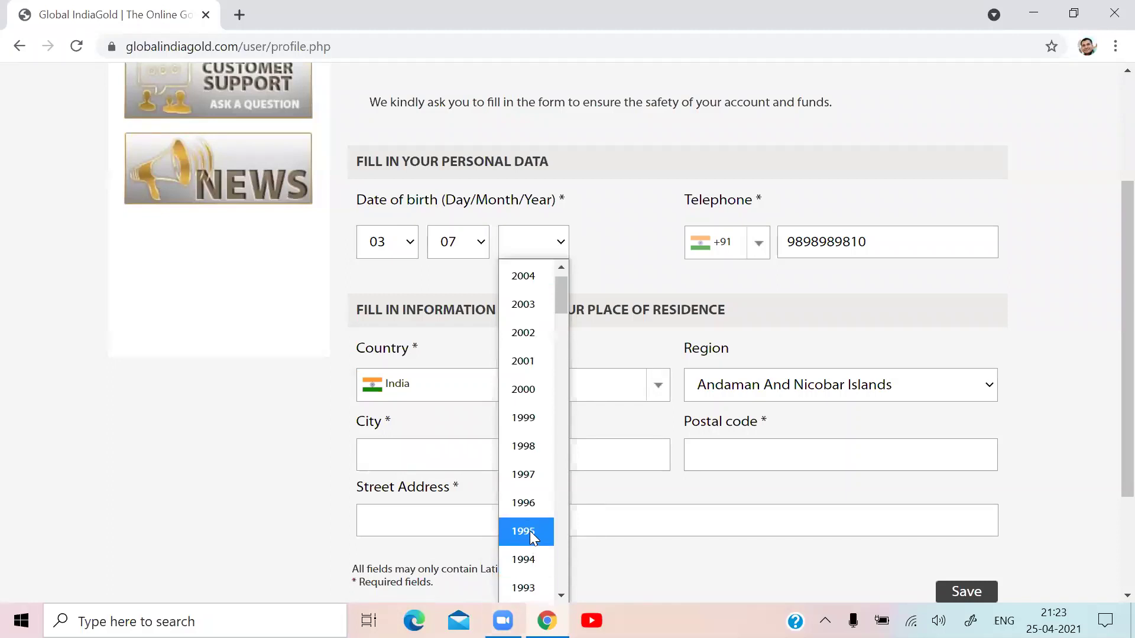
click(529, 530)
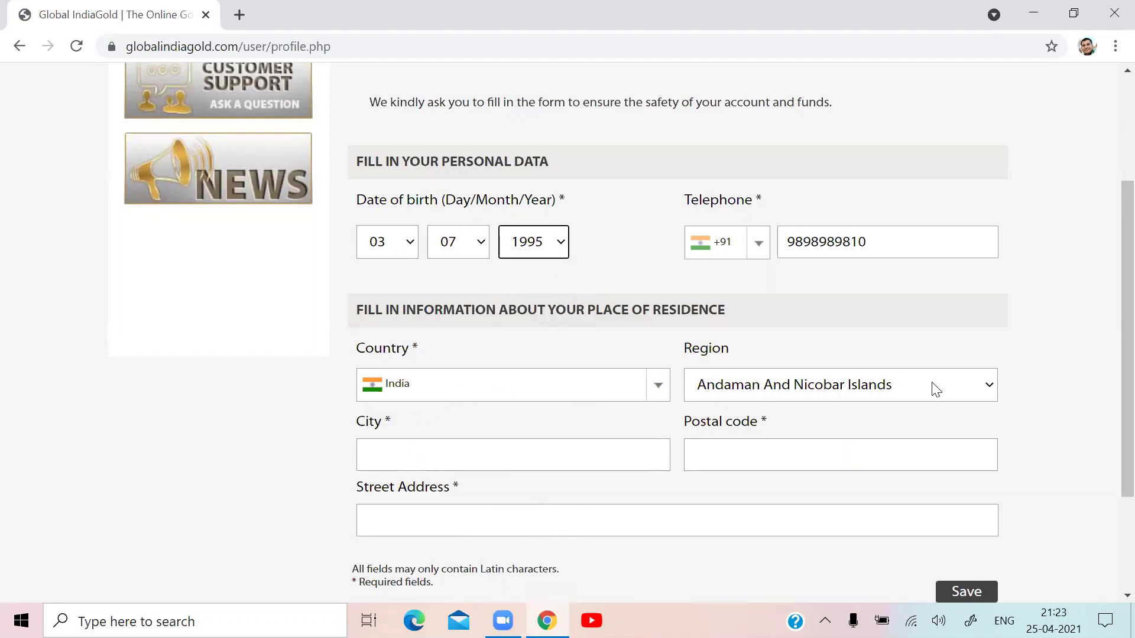
Step: Fill the residence address from the saved autofill entry, replacing the street address's trailing MP with GOA
click(576, 455)
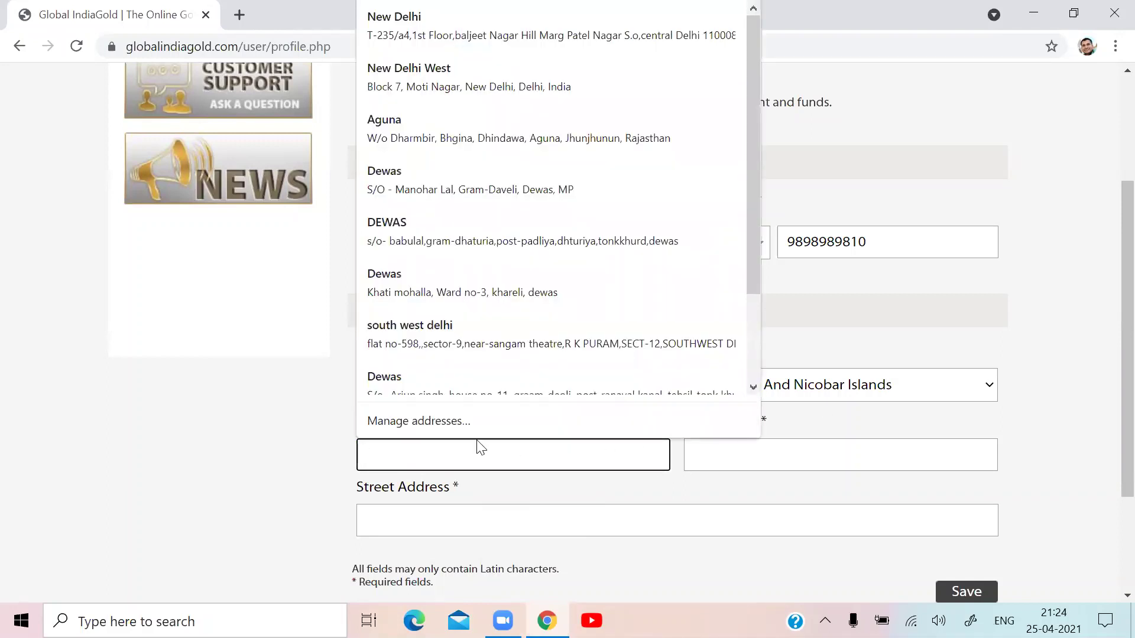
click(203, 447)
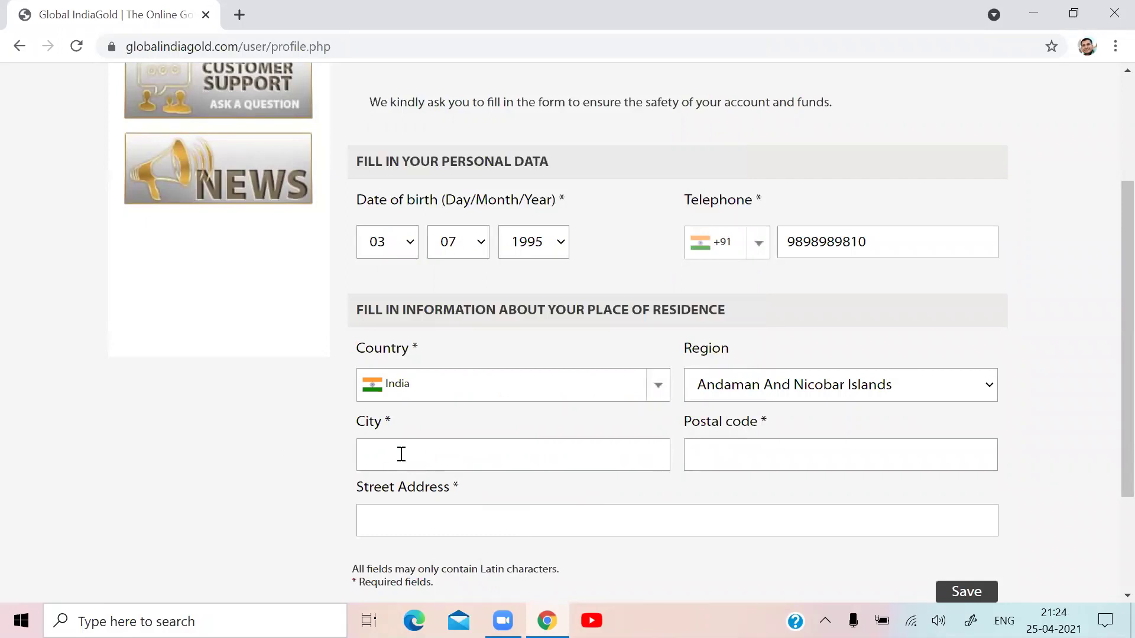
click(401, 454)
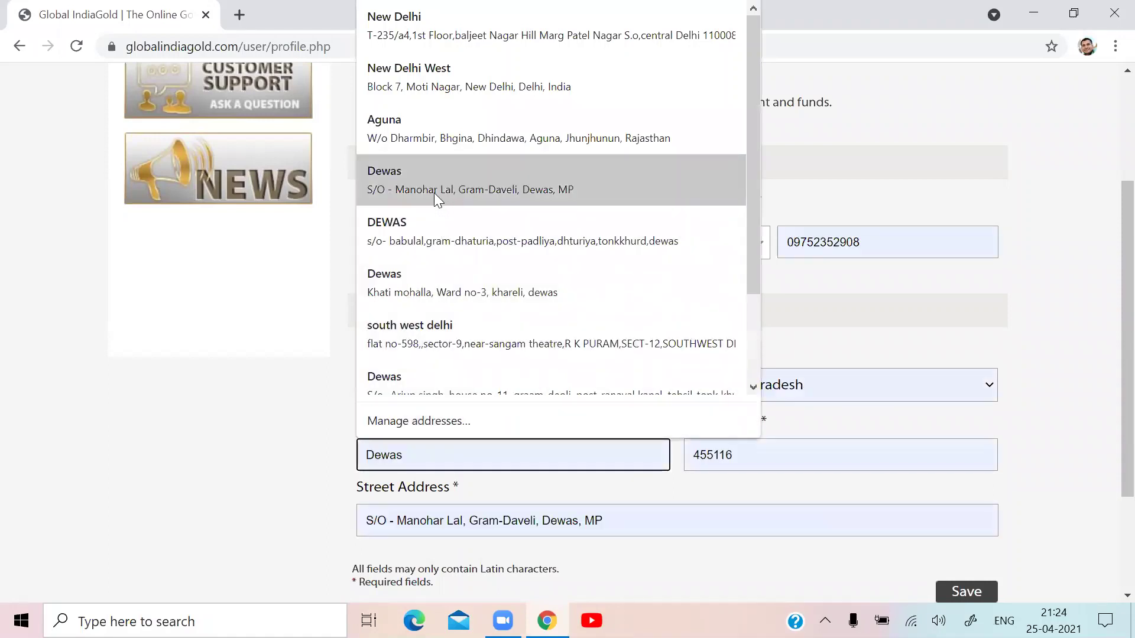
click(431, 192)
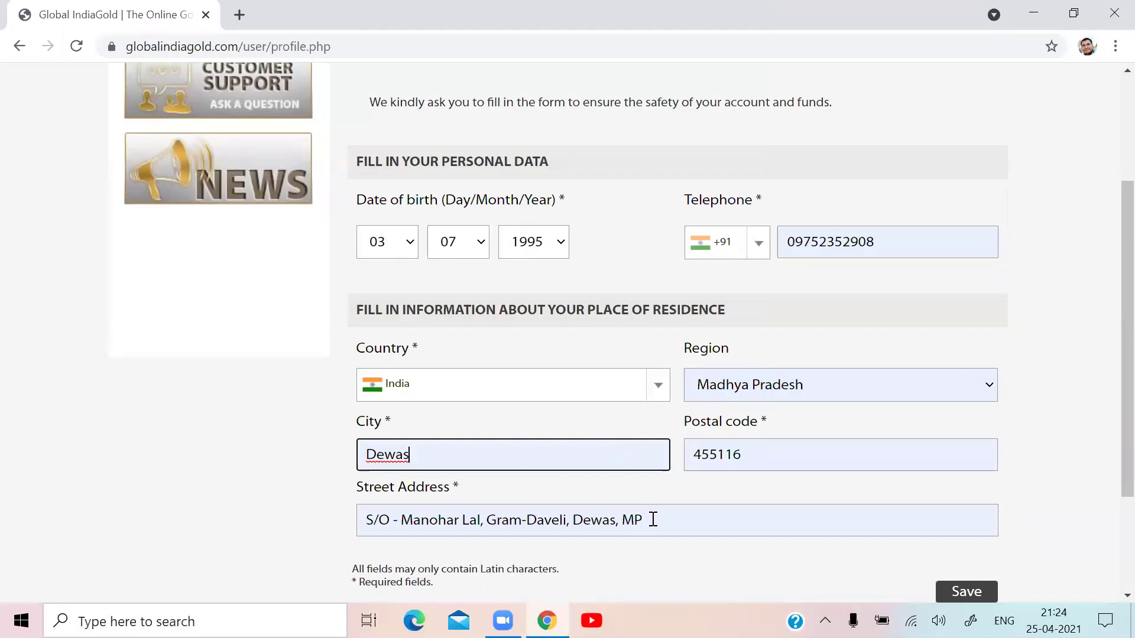
click(652, 520)
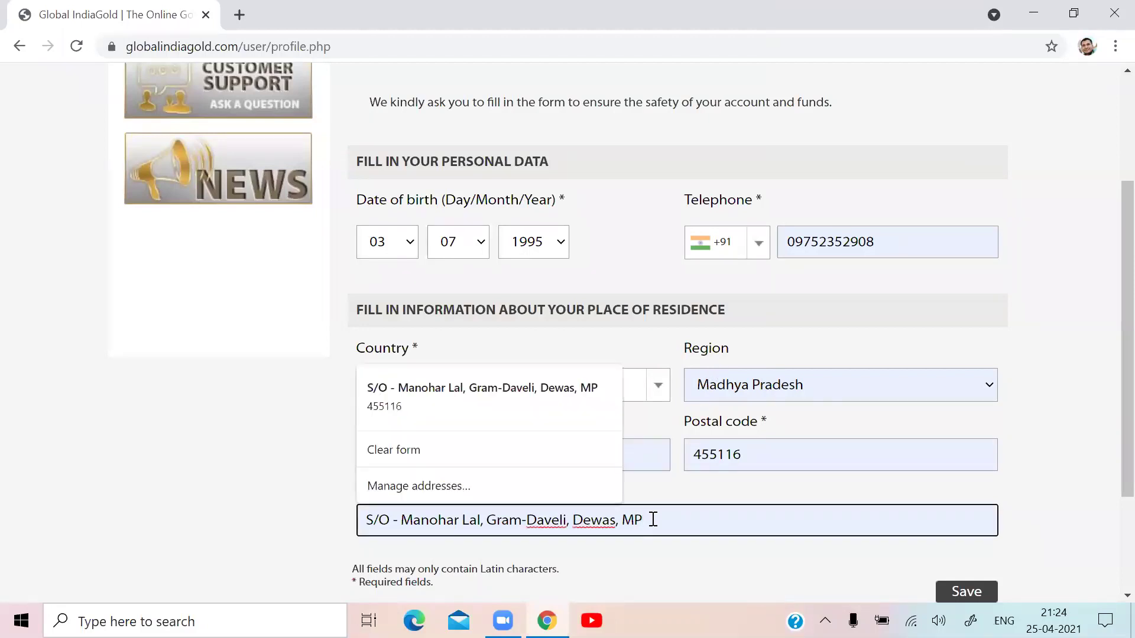
key(BackSpace)
key(BackSpace)
key(BackSpace)
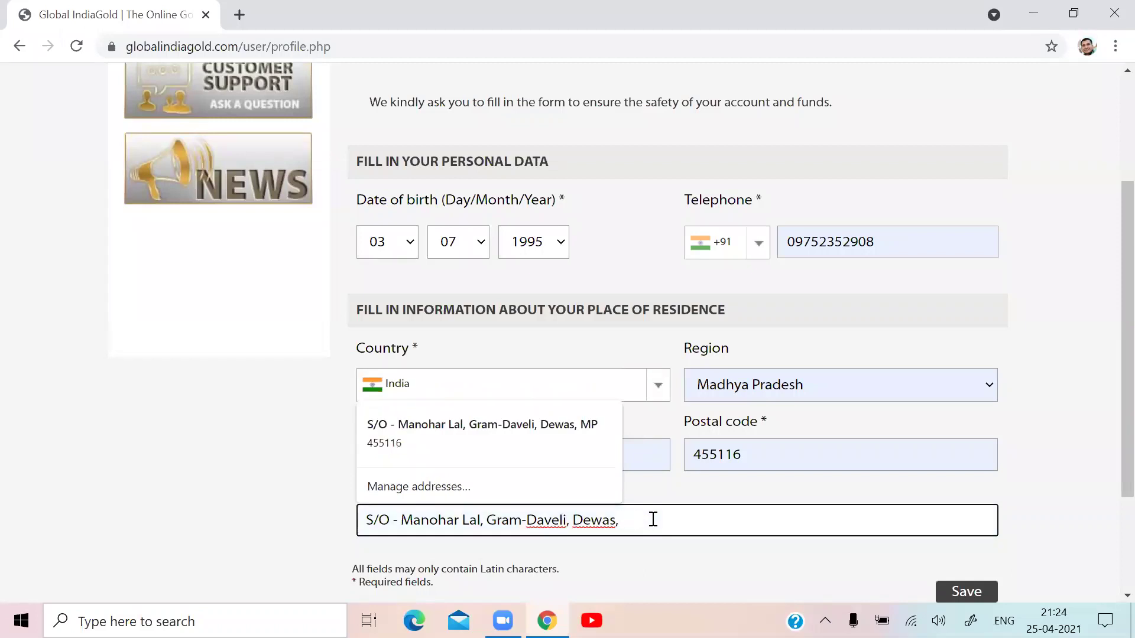
text(G)
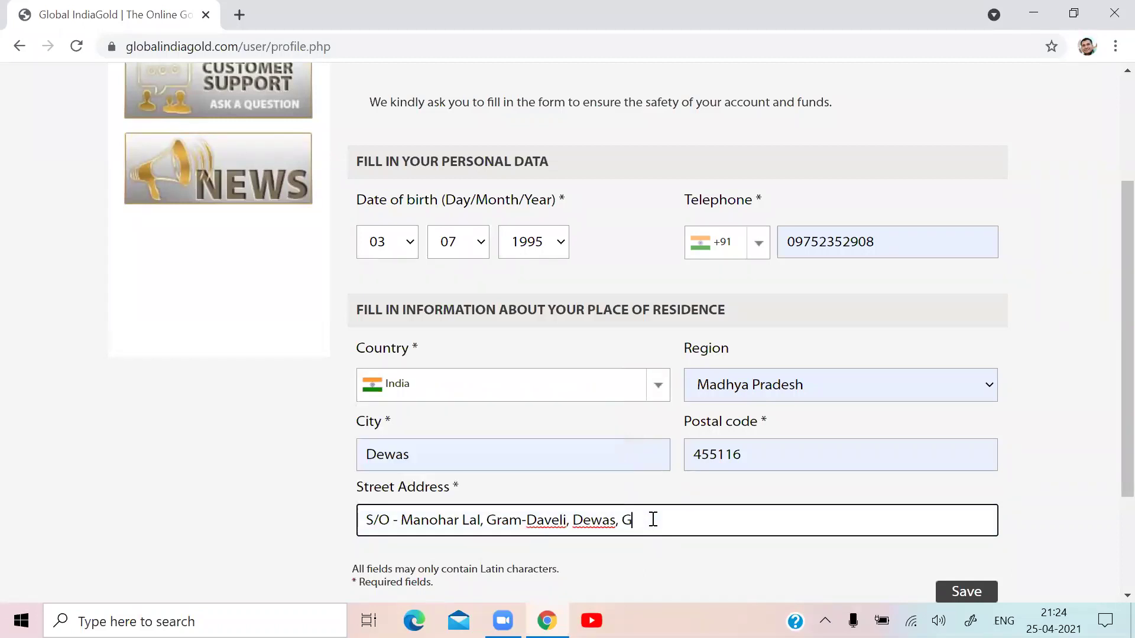
text(OA)
scroll(1109, 600, down, 1)
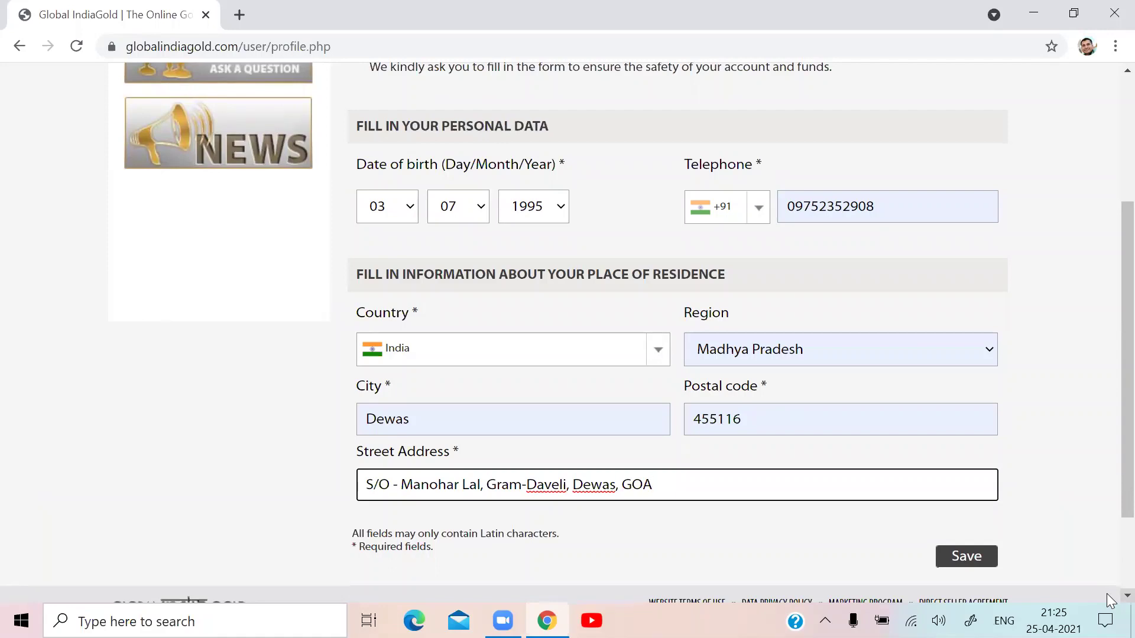
Step: Save the profile details, confirm the Done dialog, and review the General information section
click(963, 558)
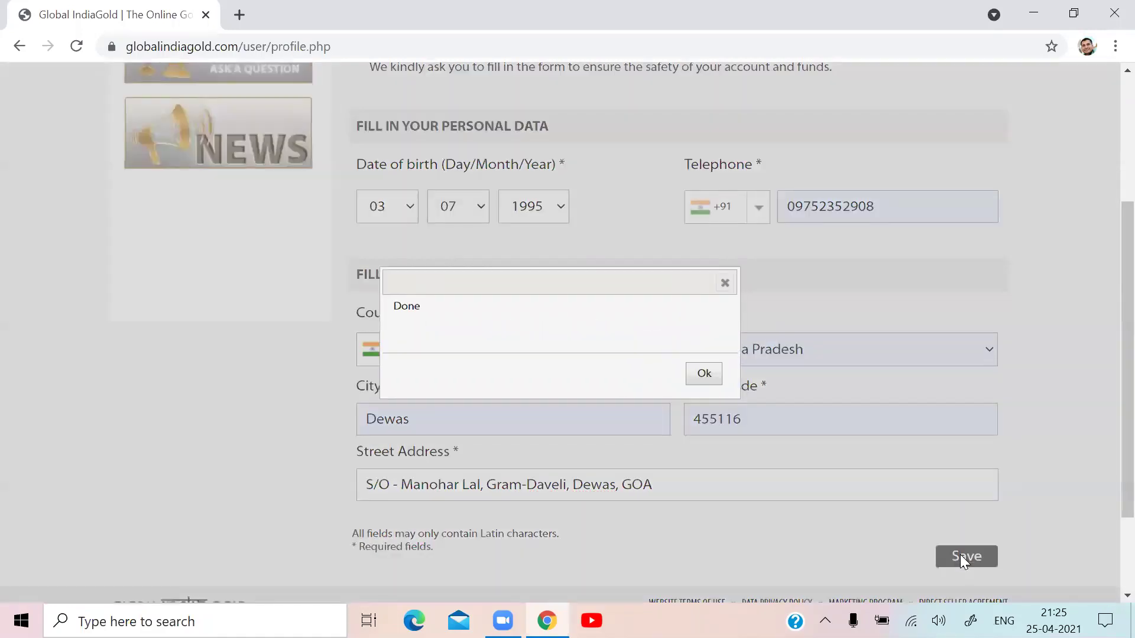
click(700, 373)
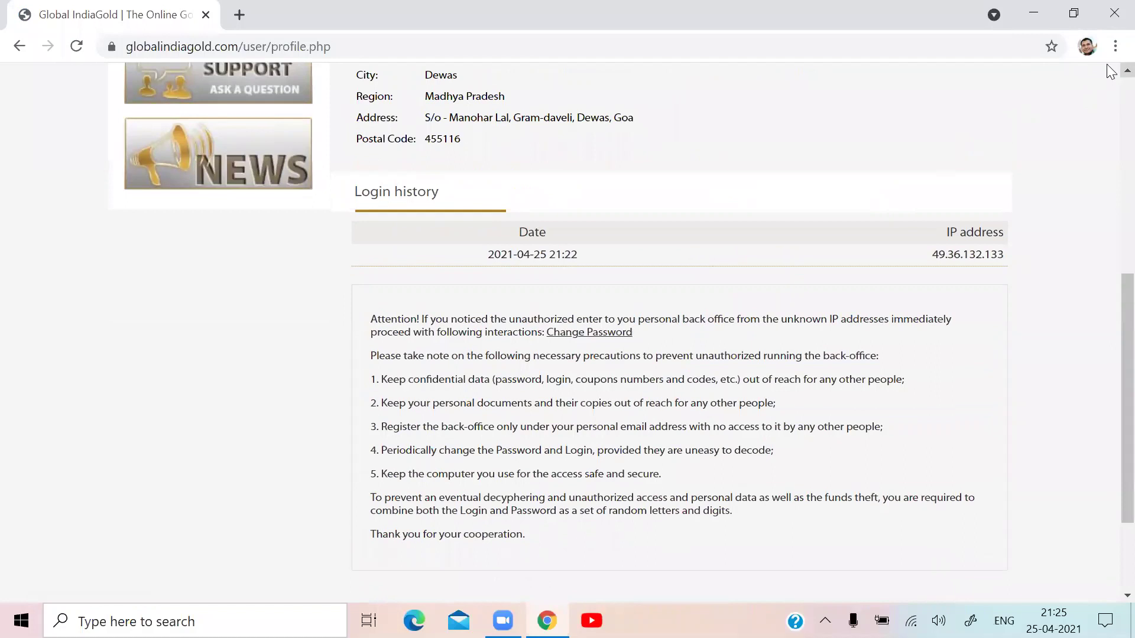
scroll(1108, 69, up, 5)
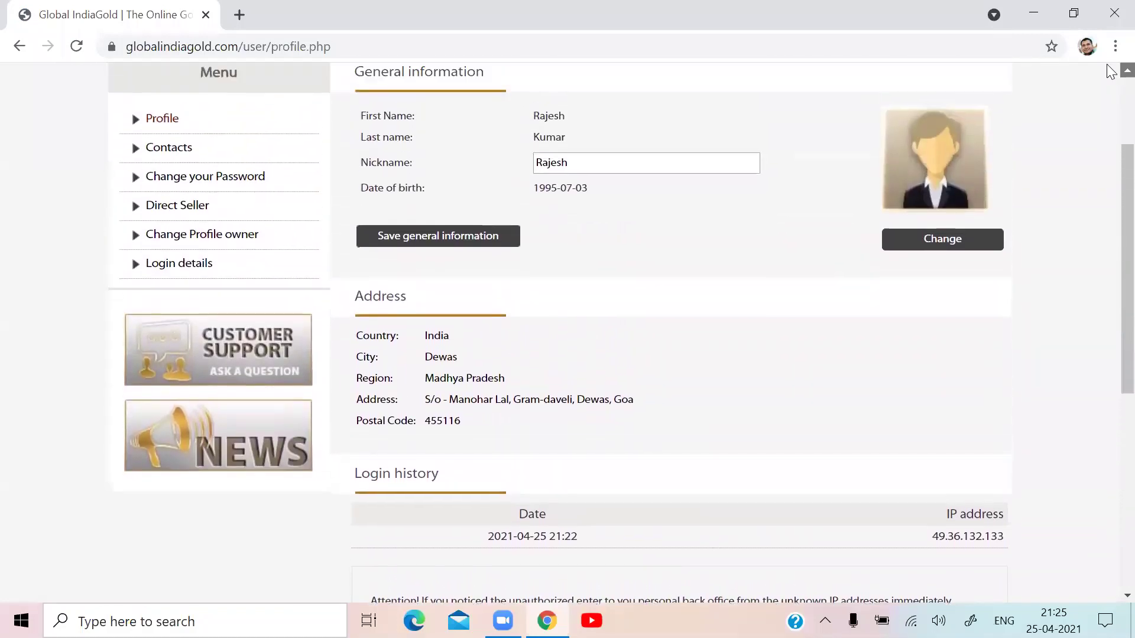
scroll(1108, 70, up, 2)
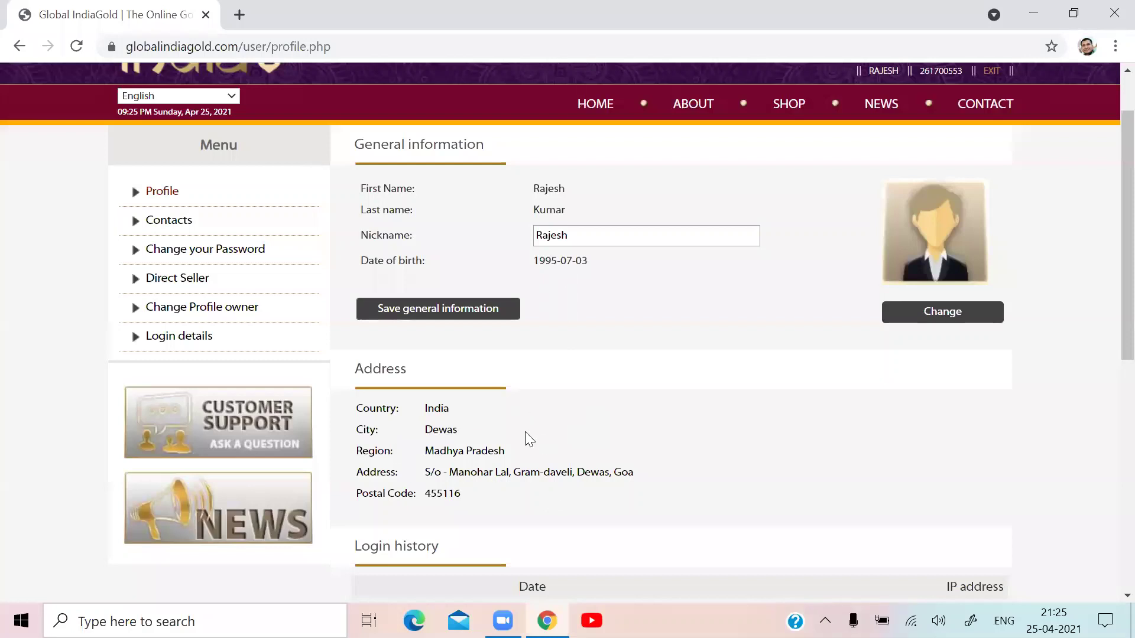
Step: Replace the profile nickname with HERO, save the general information and acknowledge the confirmation
double_click(574, 234)
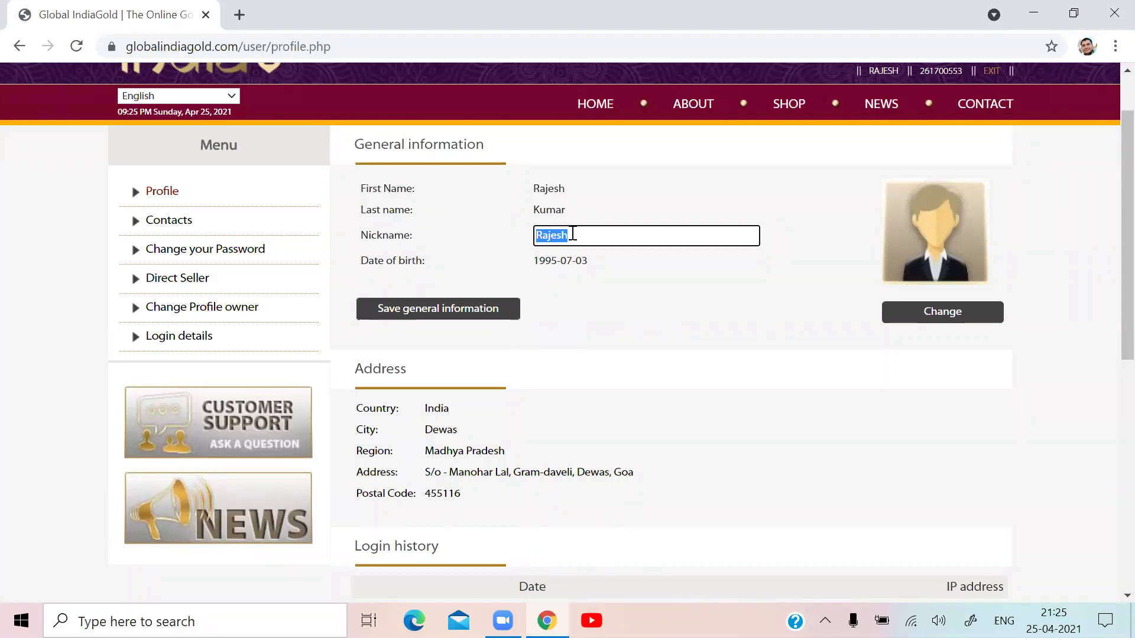
key(BackSpace)
text(HERO)
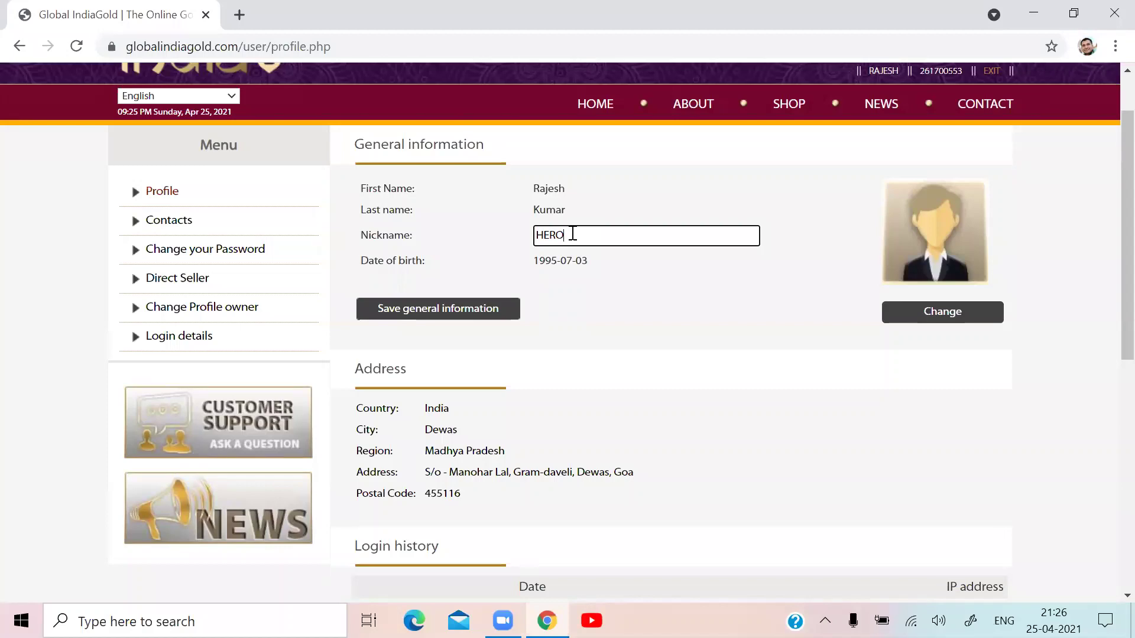
click(425, 310)
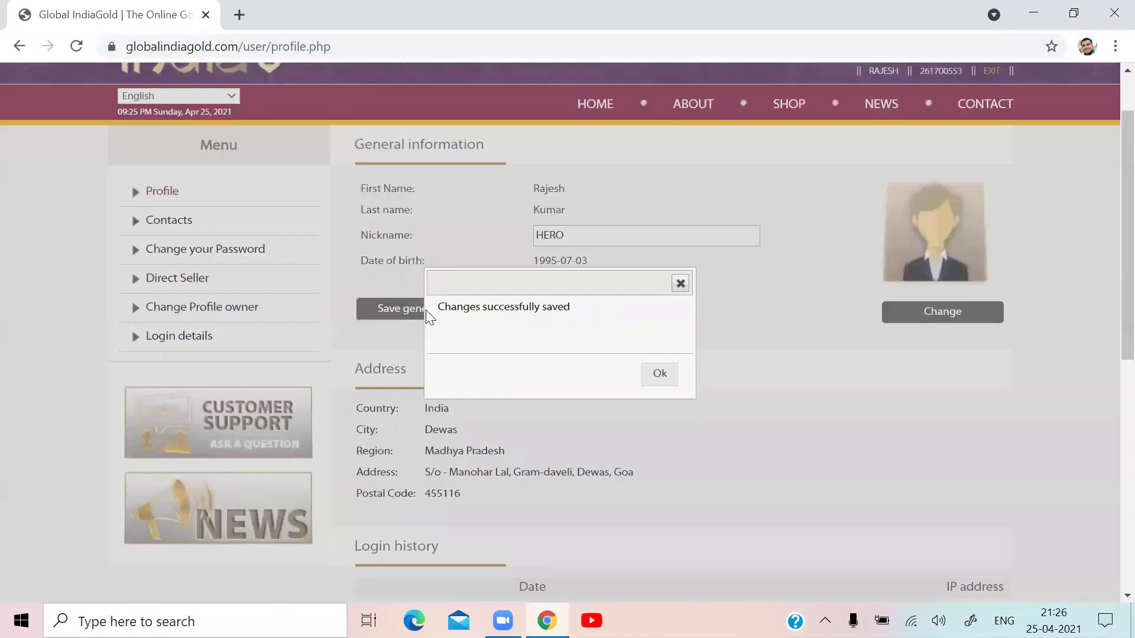
click(665, 376)
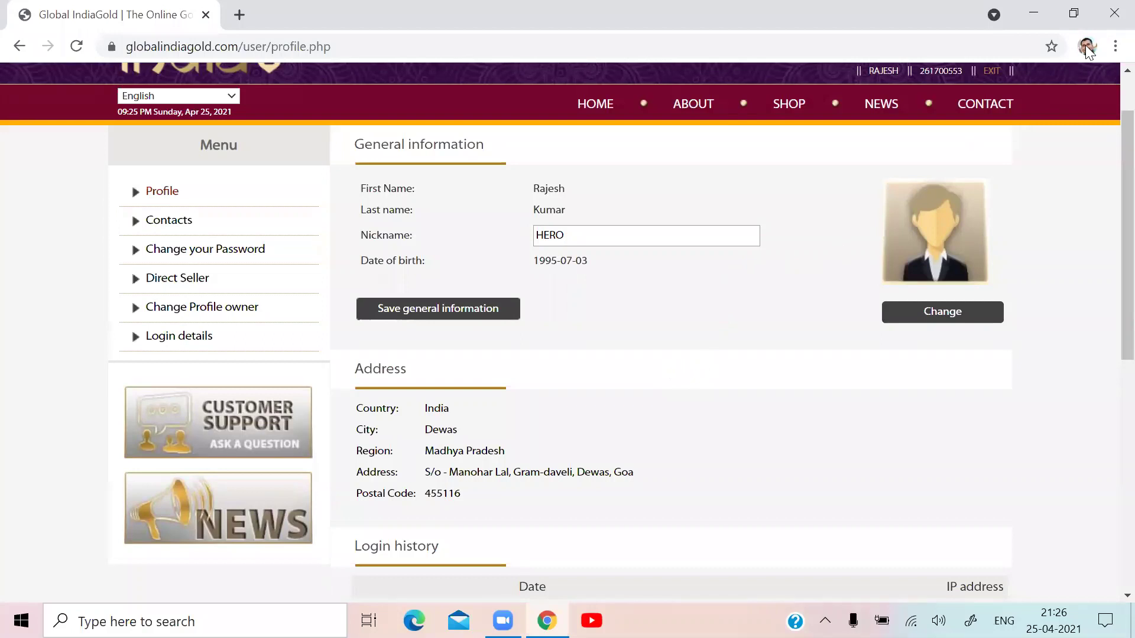
scroll(1106, 69, up, 1)
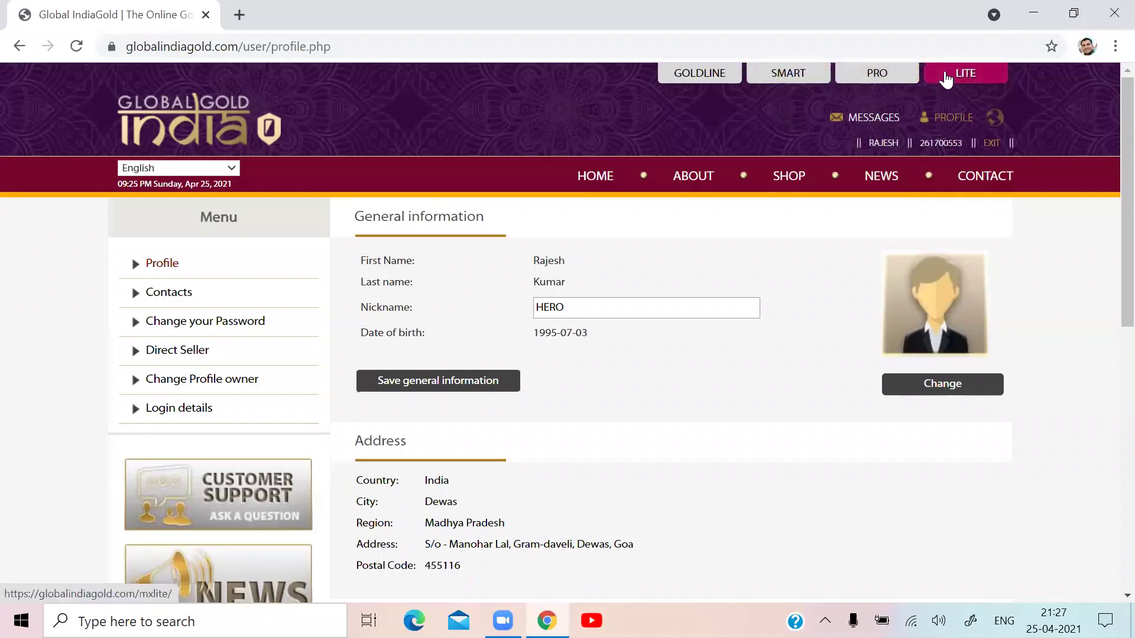
Step: Go to the GoldSet PRO page, review the current sponsor, and open the change-sponsor dialog
click(899, 74)
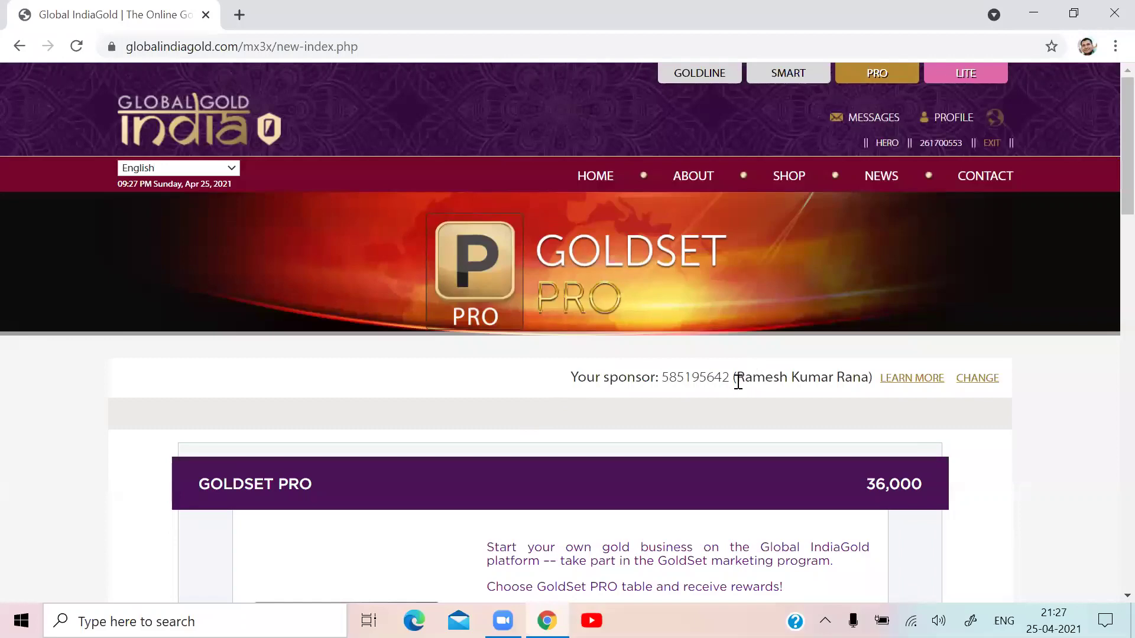
double_click(701, 379)
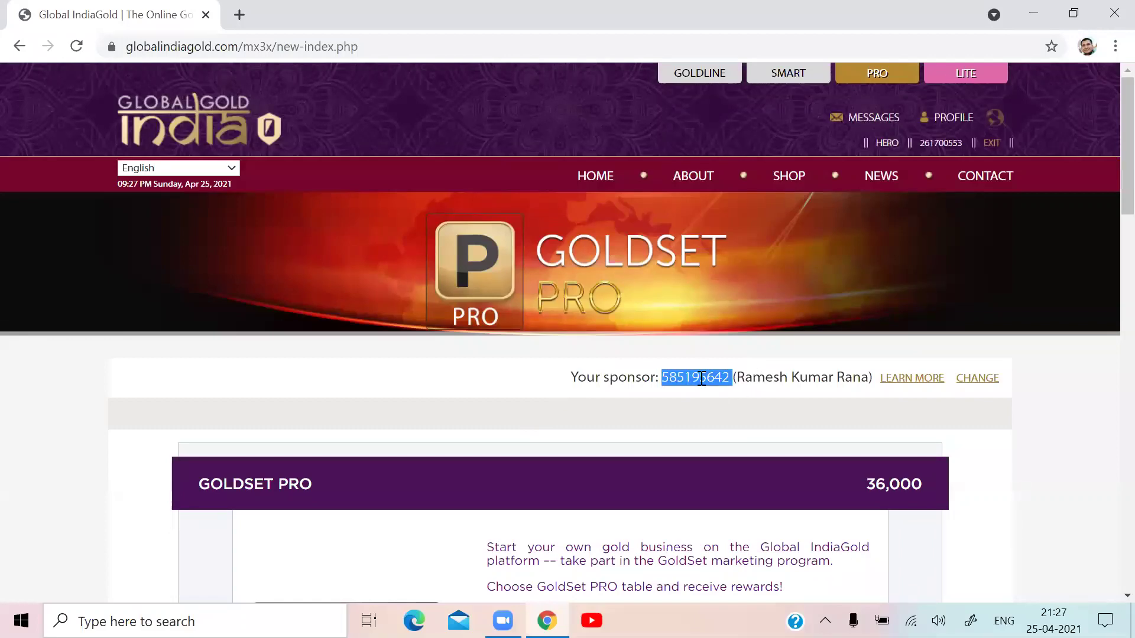
double_click(762, 378)
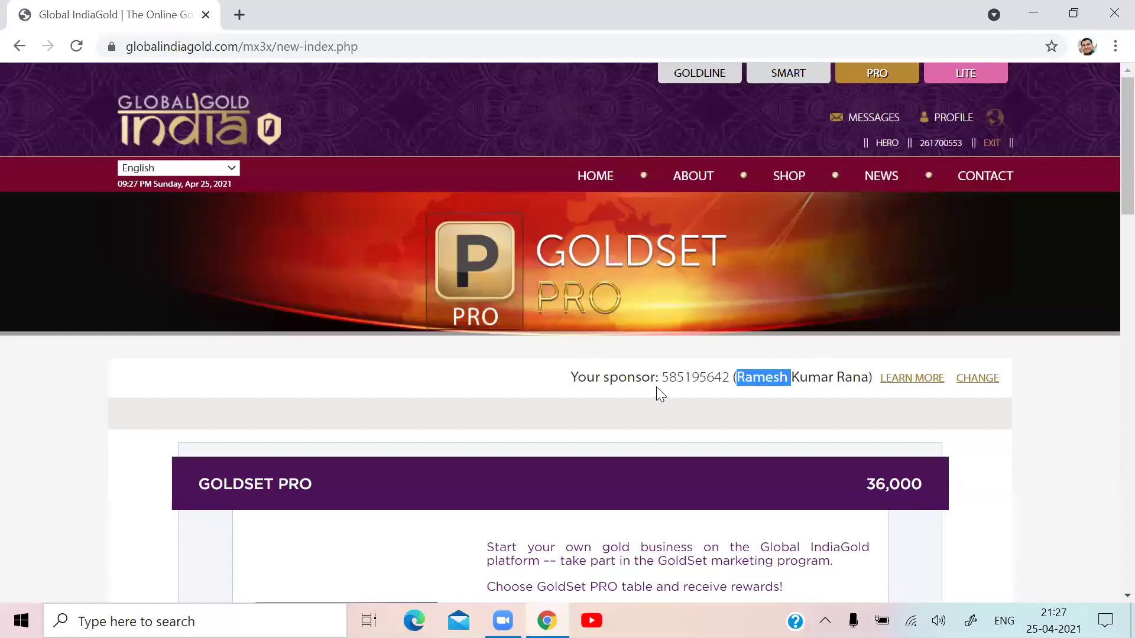
click(683, 400)
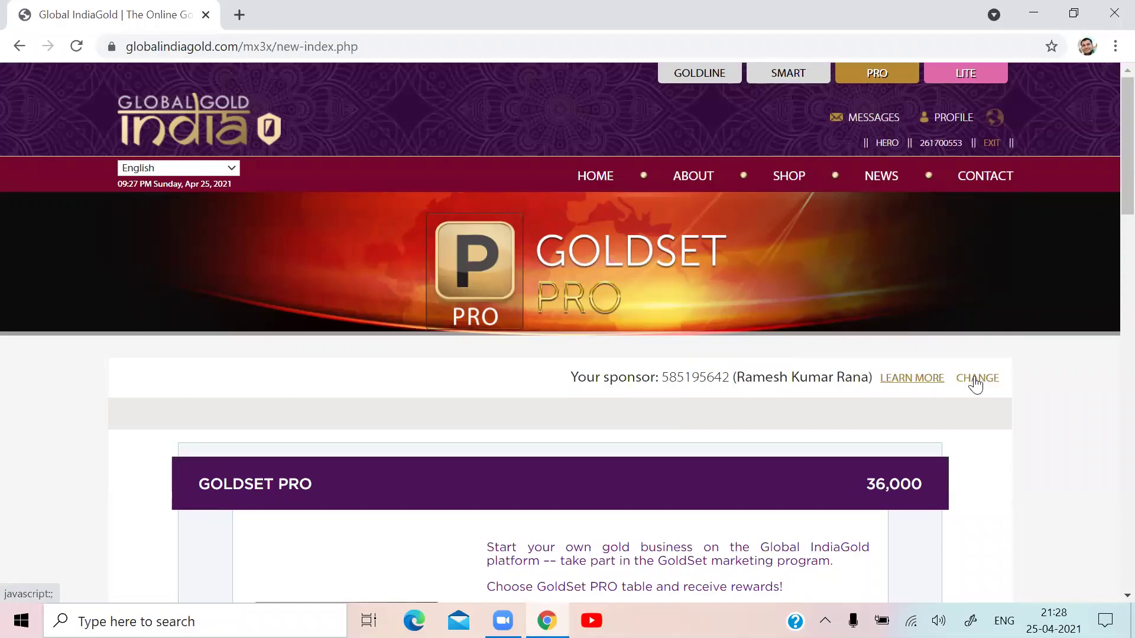
click(975, 382)
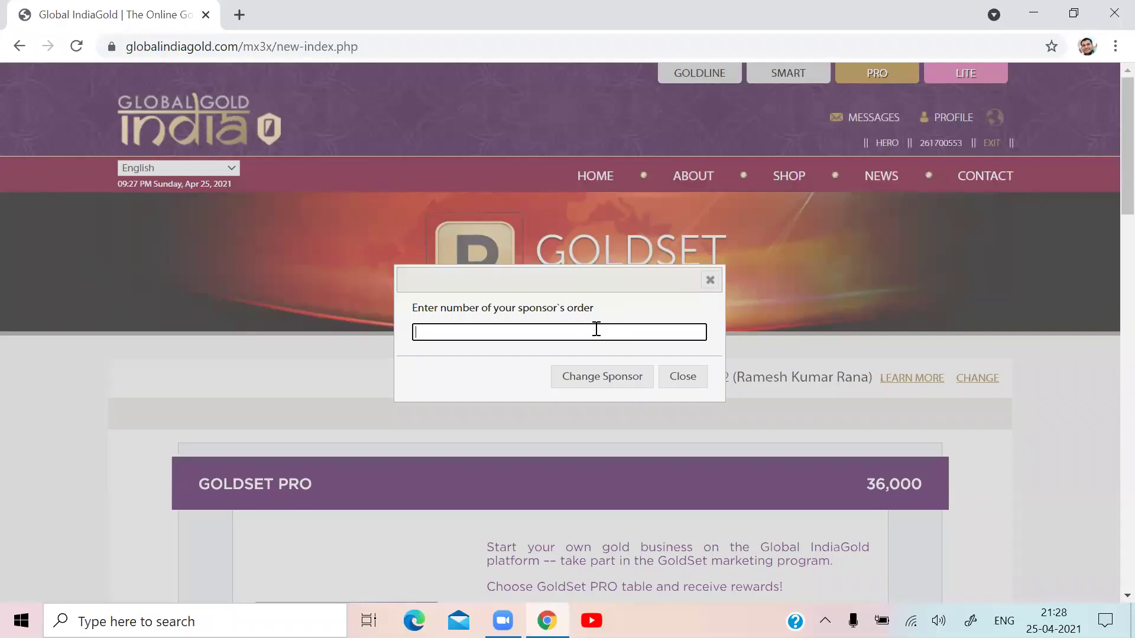
Step: Submit the new sponsor's order number, confirm the choice, and close the refusal notice
text(23445667)
click(589, 383)
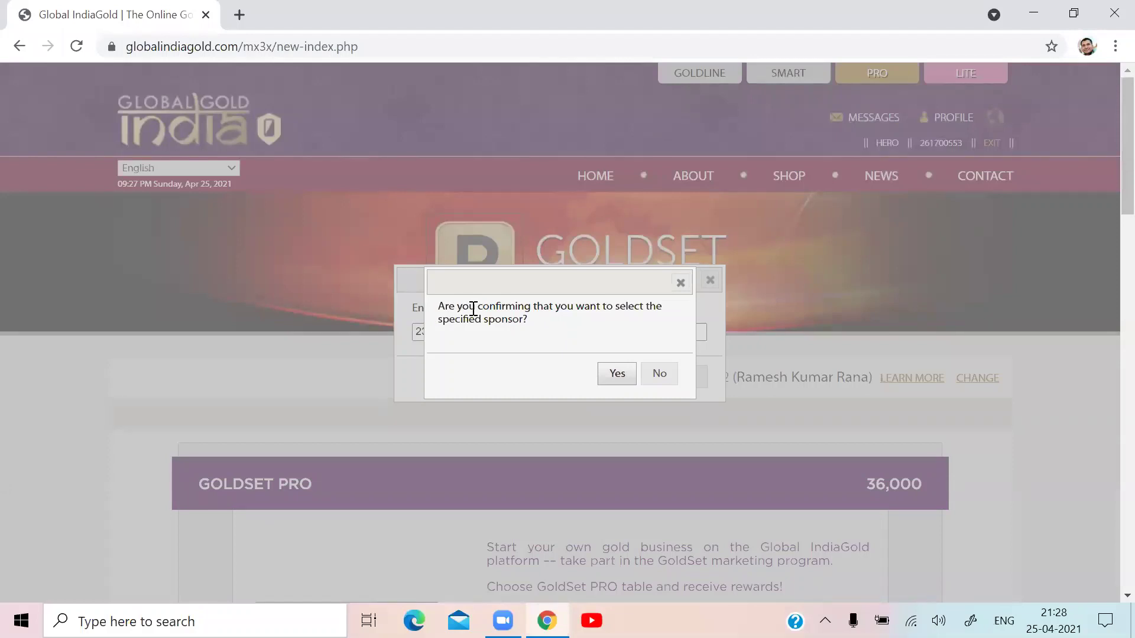
click(604, 377)
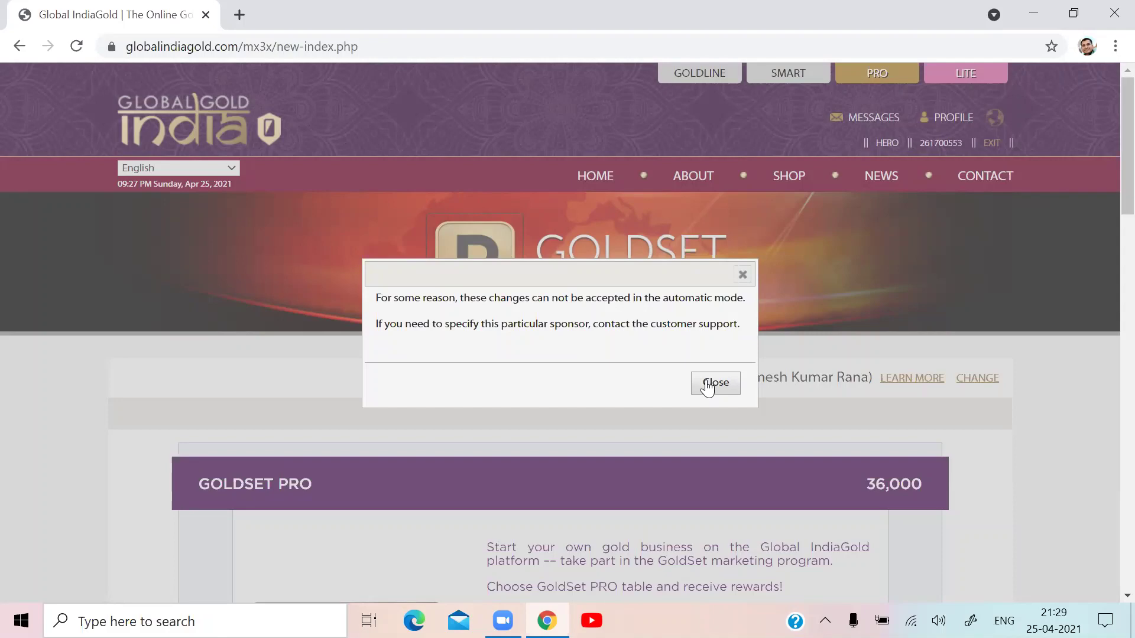
click(709, 384)
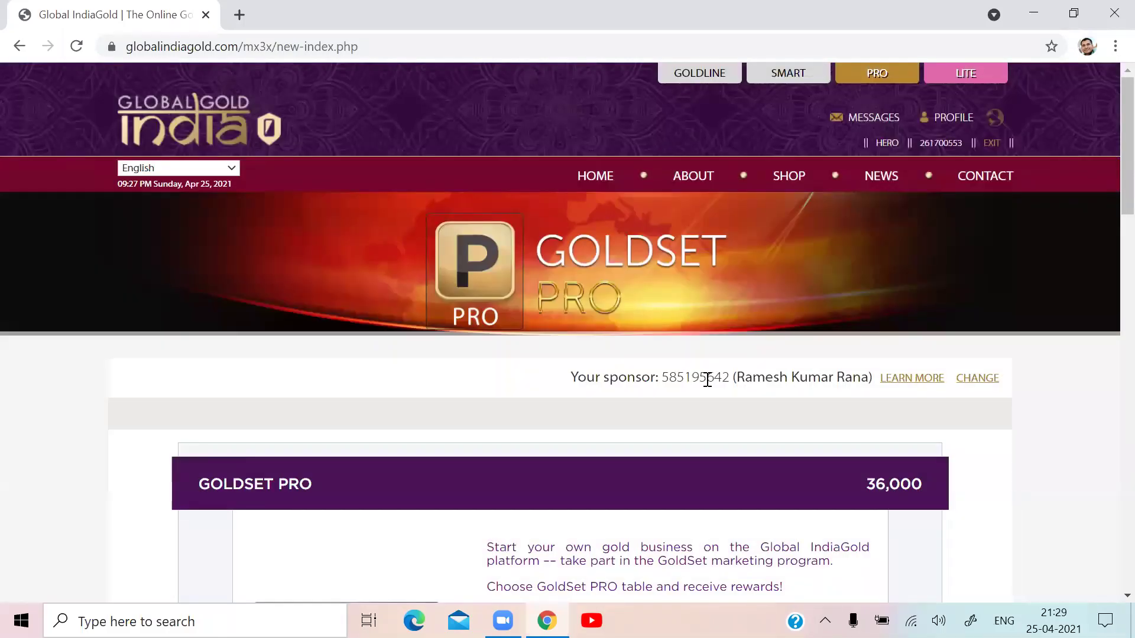
Step: Open Correspondence with a company from the account's MESSAGES area
click(855, 119)
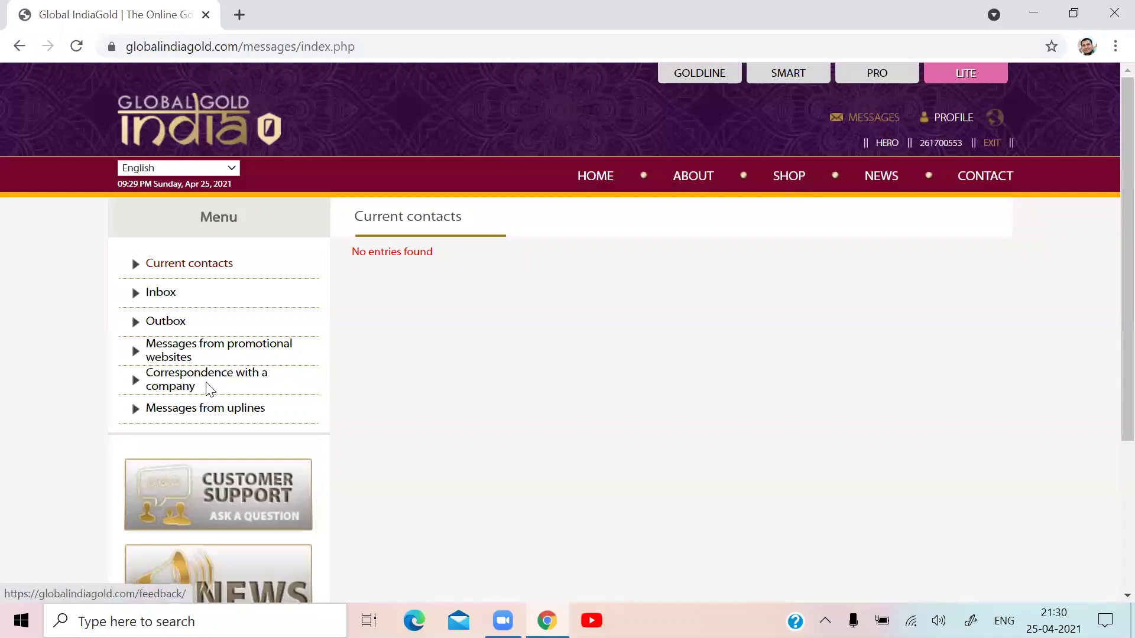
click(179, 380)
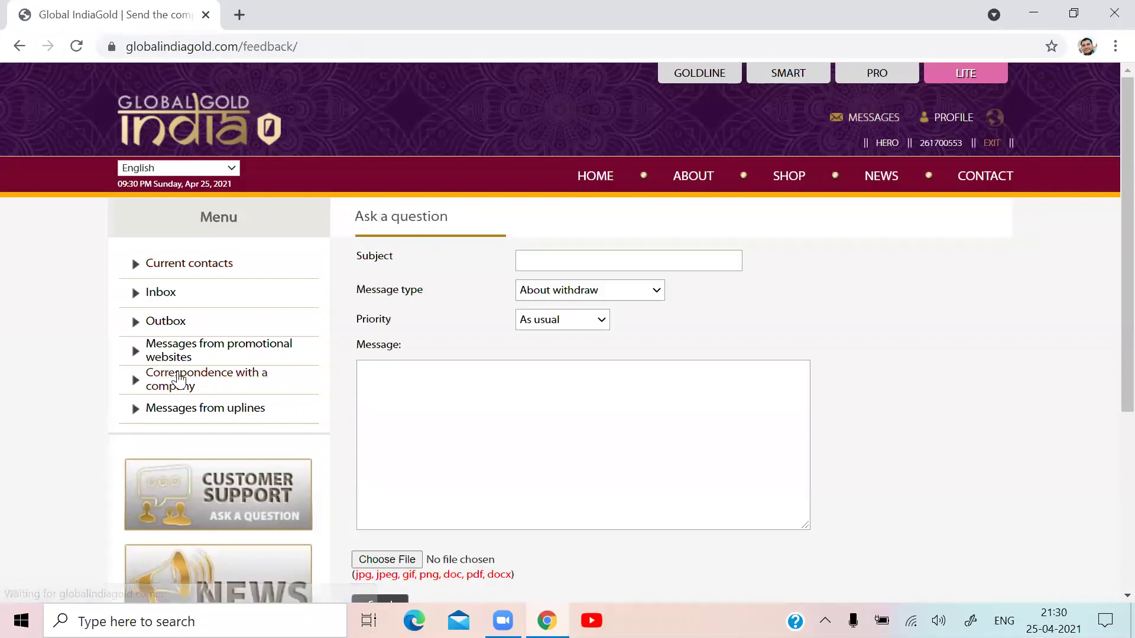
Step: Enter subject 'Need to change sponsor', message type Other and priority Very important
click(569, 258)
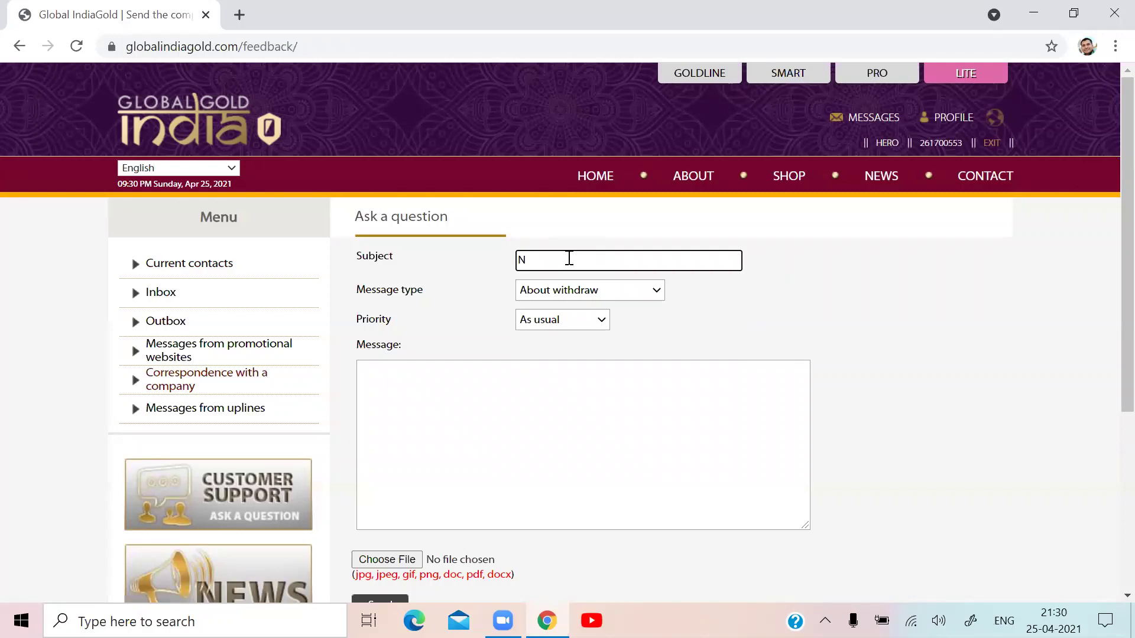
text(eed to change sponsor)
click(644, 290)
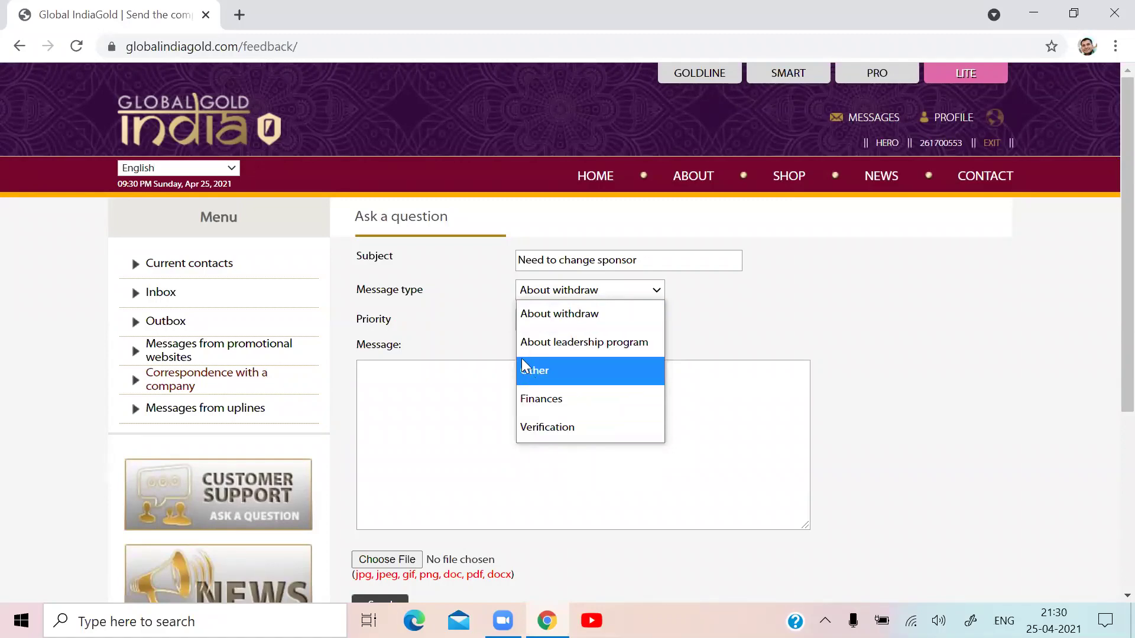
click(530, 370)
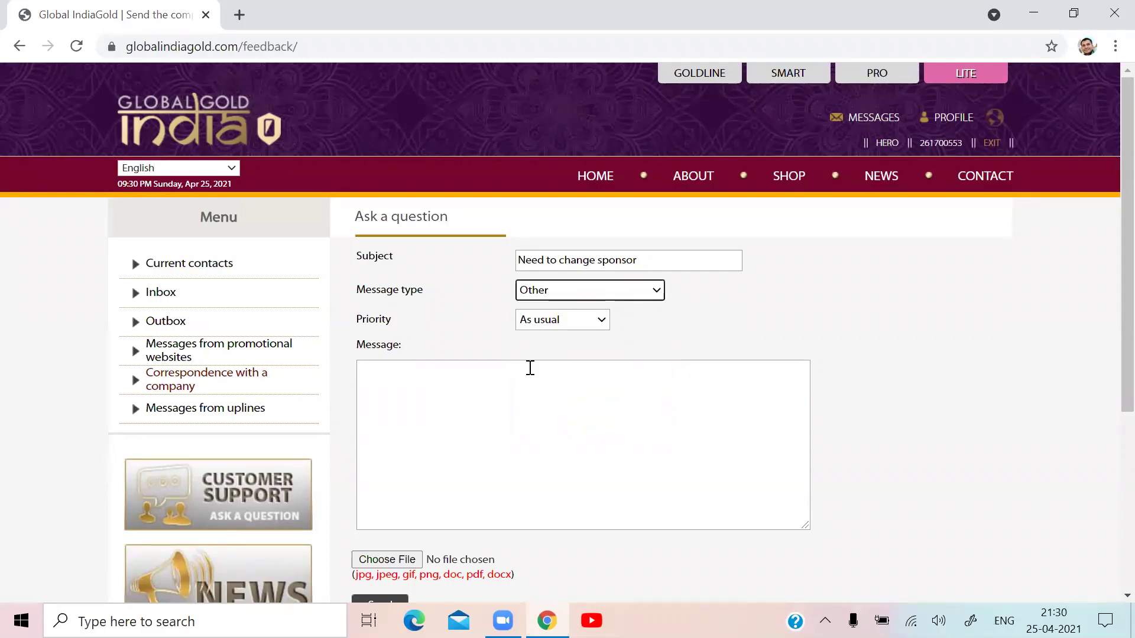
click(581, 319)
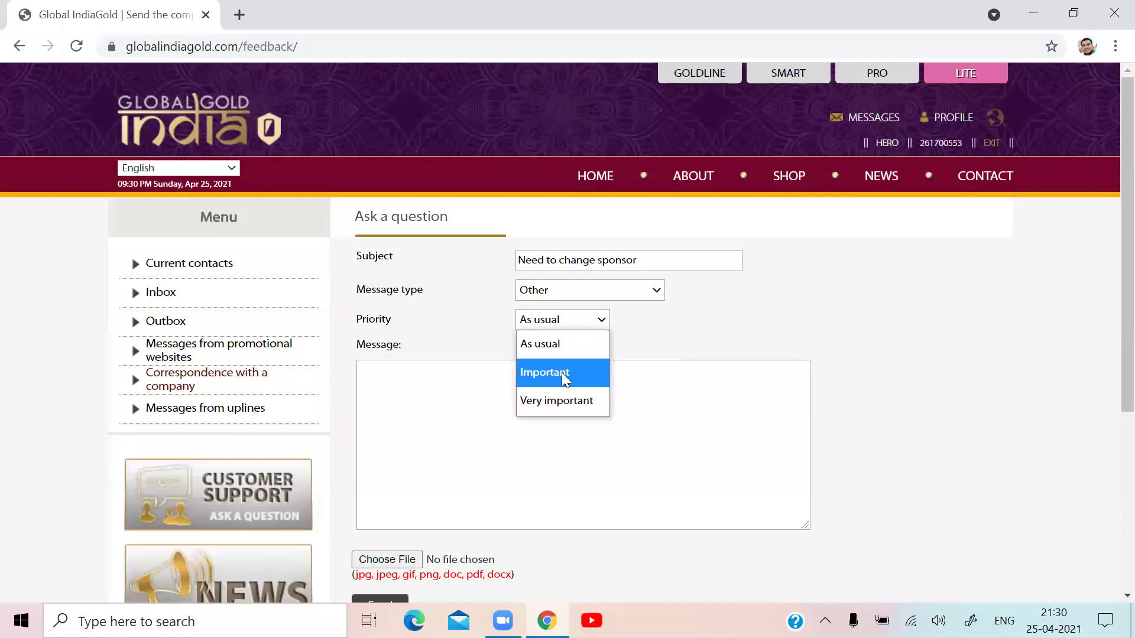
click(560, 400)
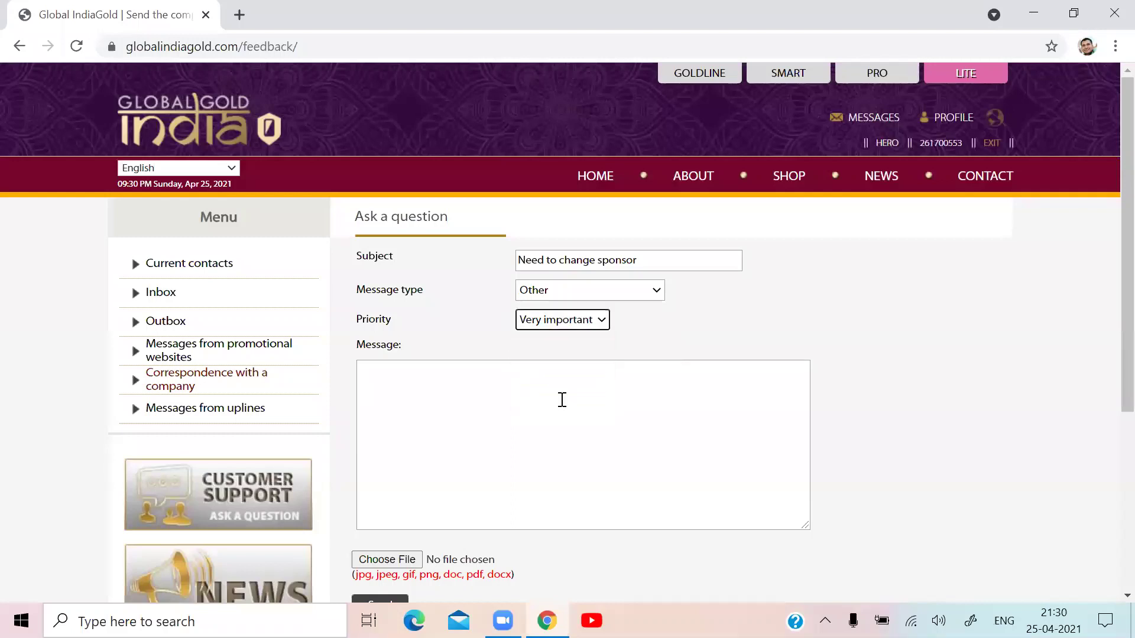
Step: Draft the message 'Hi team, i want to change my sponsor as sponsor client id has given incorrect'
click(484, 400)
text(Hi t)
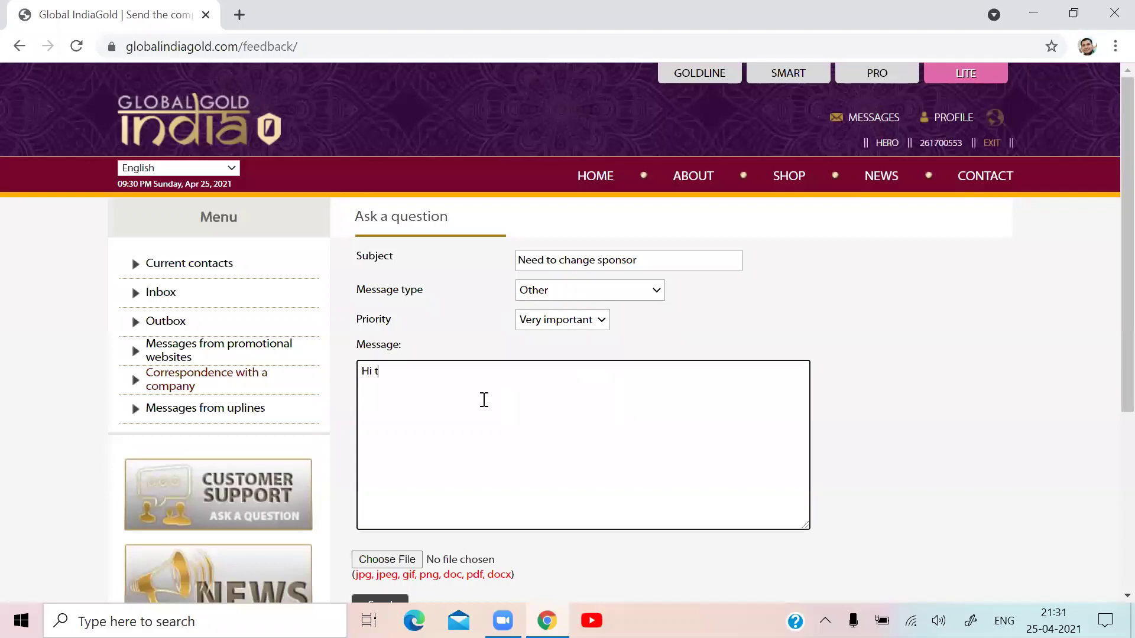
text(eam,)
key(Return)
text(i want to change my sponsir)
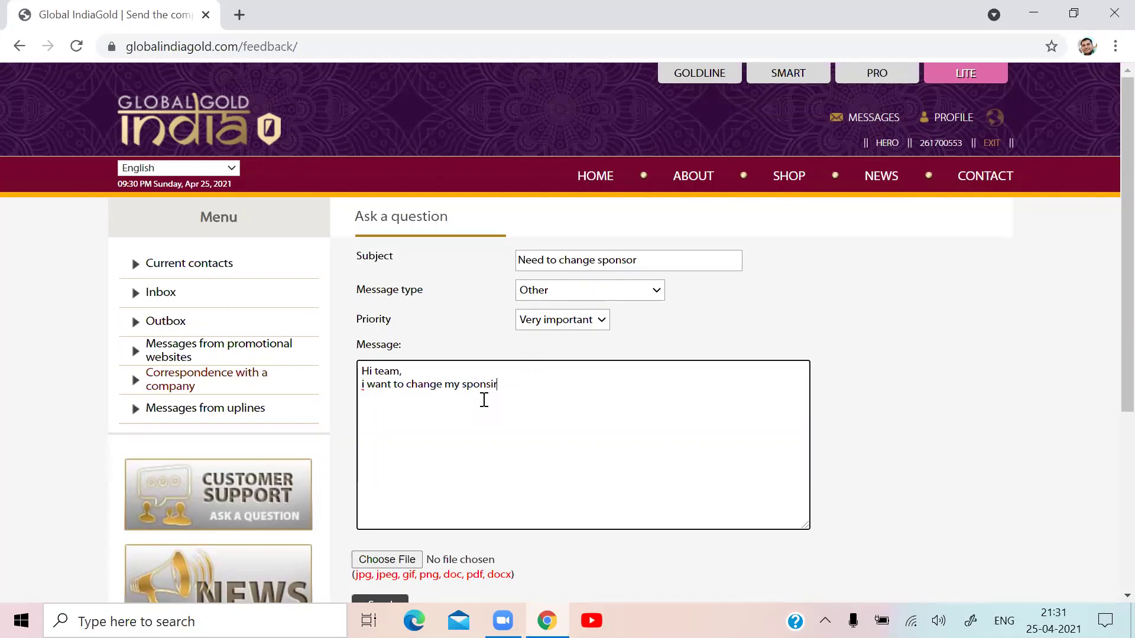
key(BackSpace)
key(BackSpace)
key(BackSpace)
text(or as )
text(c)
key(BackSpace)
text(sponsor)
text( client i)
text(g)
key(BackSpace)
text(d has gi)
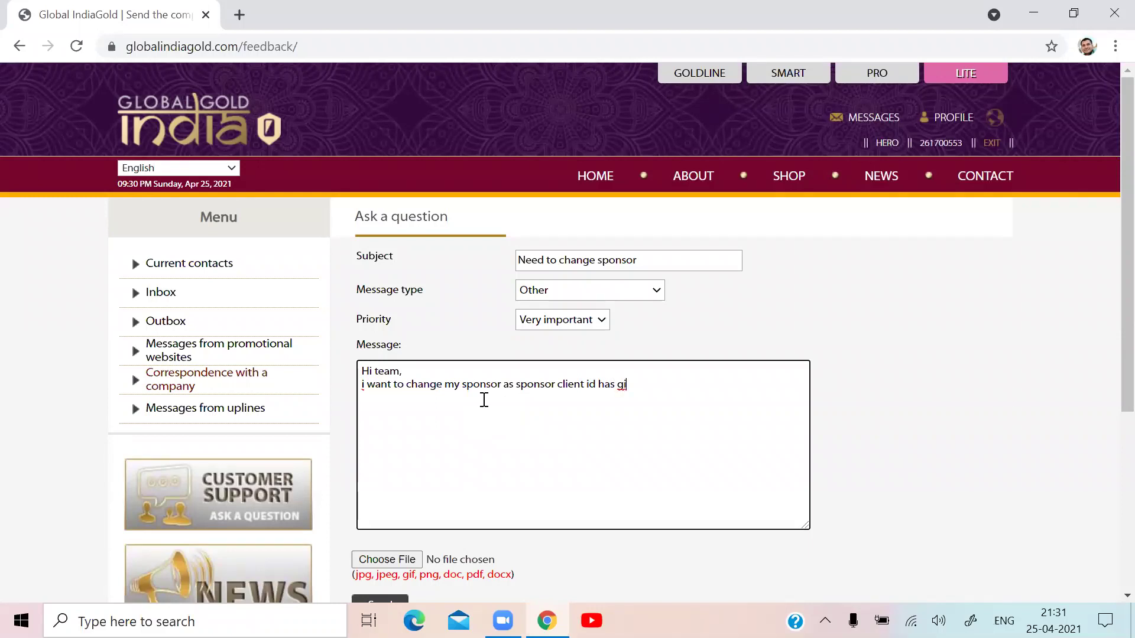
key(BackSpace)
text(iven incorrect)
key(BackSpace)
key(BackSpace)
key(BackSpace)
key(BackSpace)
key(BackSpace)
key(BackSpace)
key(BackSpace)
key(BackSpace)
key(BackSpace)
key(BackSpace)
key(BackSpace)
key(BackSpace)
key(BackSpace)
key(BackSpace)
key(BackSpace)
key(BackSpace)
key(BackSpace)
key(BackSpace)
key(BackSpace)
key(BackSpace)
key(BackSpace)
key(BackSpace)
key(BackSpace)
key(BackSpace)
key(BackSpace)
key(BackSpace)
key(BackSpace)
key(BackSpace)
key(BackSpace)
key(BackSpace)
key(BackSpace)
key(BackSpace)
key(BackSpace)
key(BackSpace)
key(BackSpace)
key(BackSpace)
key(BackSpace)
key(BackSpace)
key(BackSpace)
key(BackSpace)
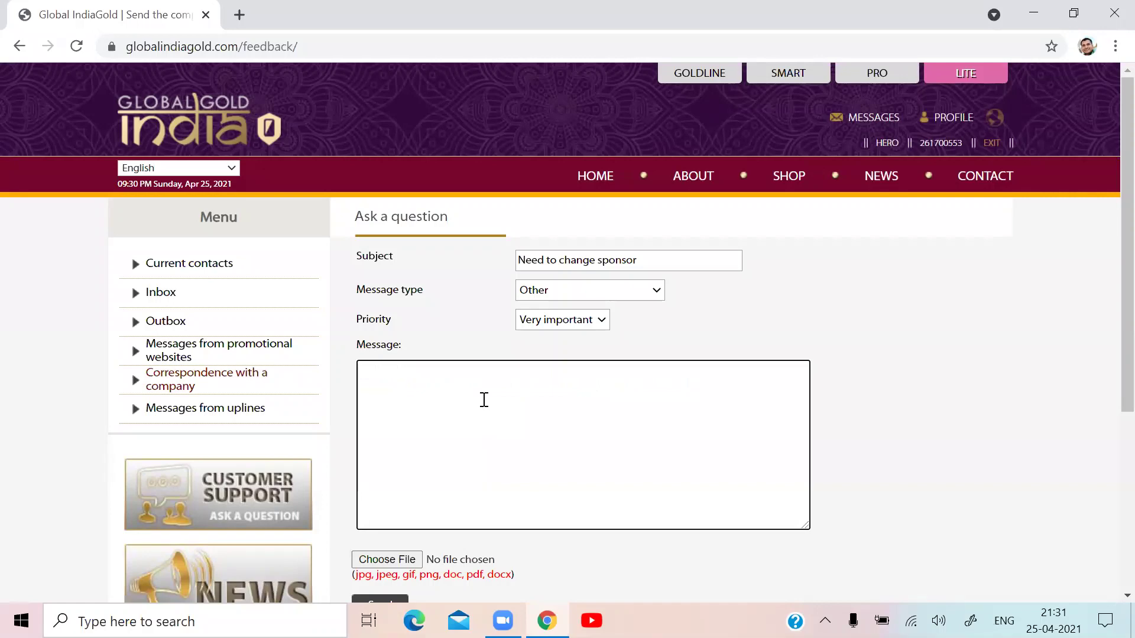
scroll(1108, 597, down, 3)
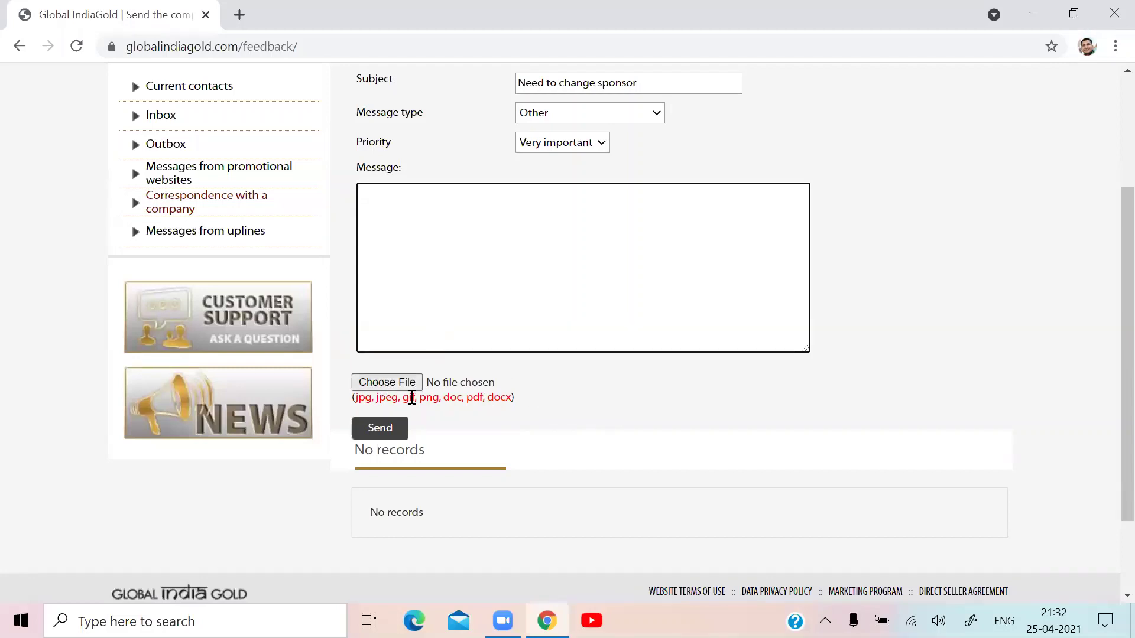
click(378, 429)
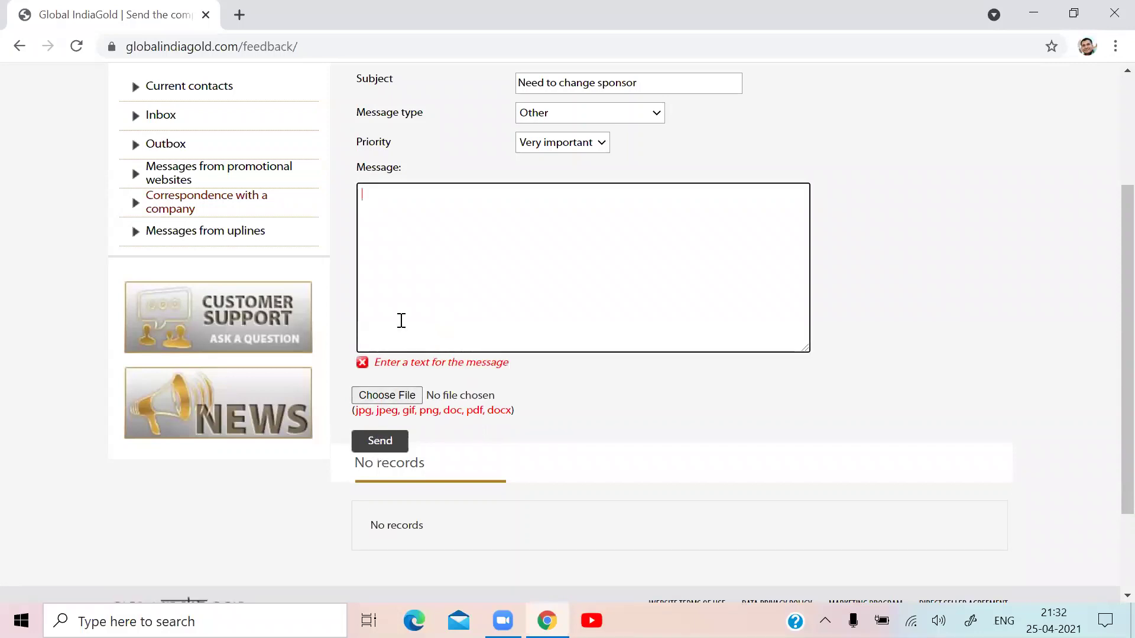
text(dffggggggg)
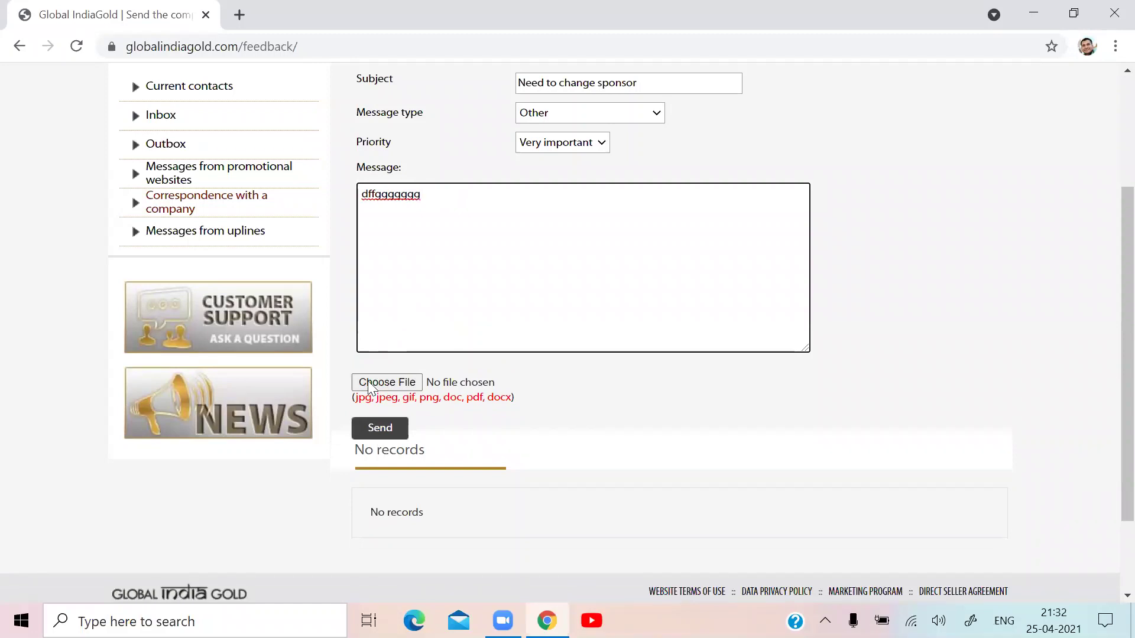
click(378, 429)
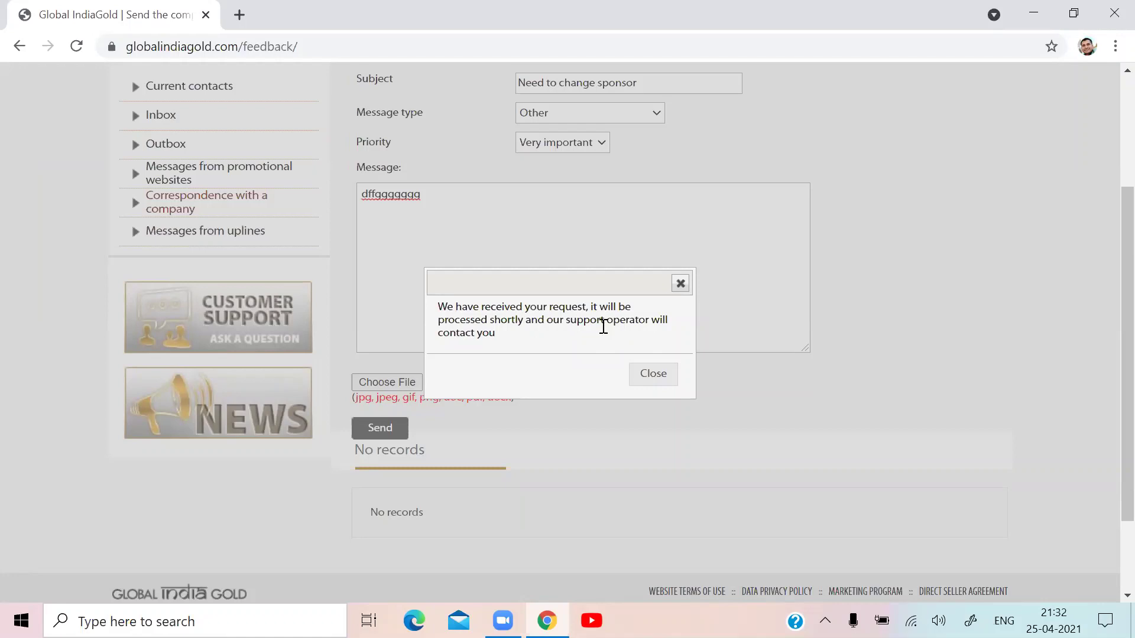
click(641, 378)
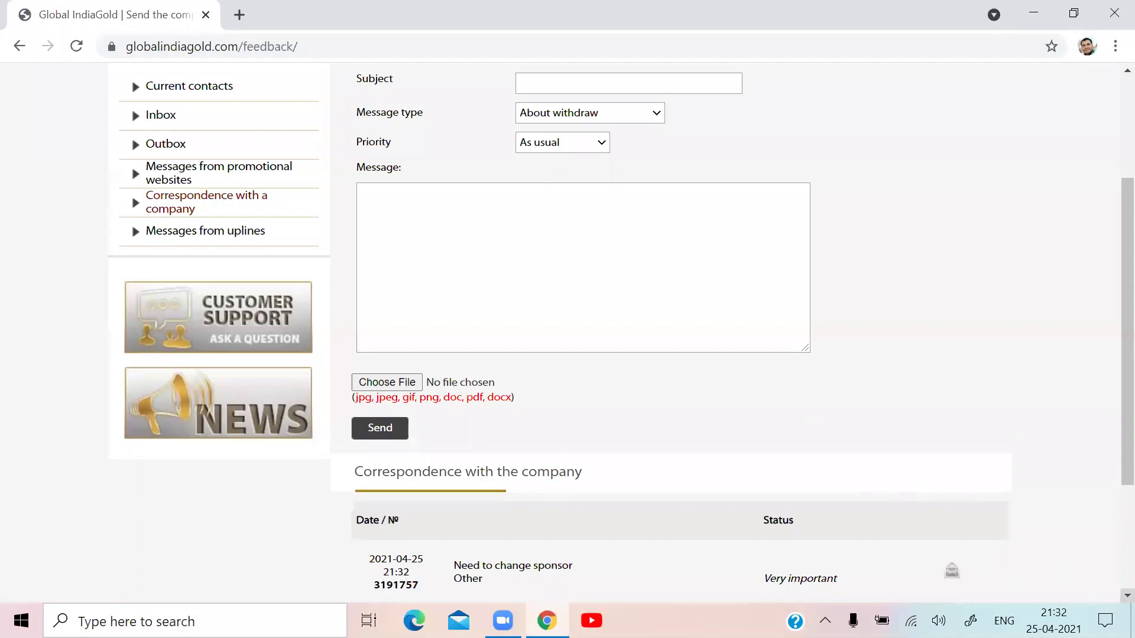
scroll(1111, 600, down, 1)
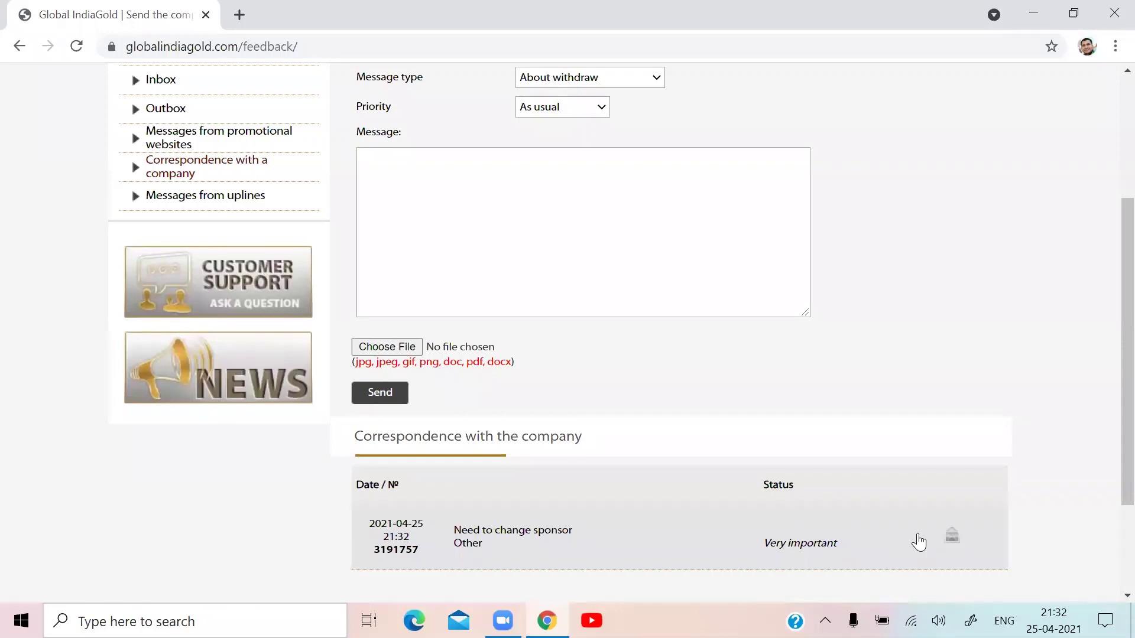
Step: Open ticket 3191757 'Need to change sponsor' from its envelope icon
click(944, 535)
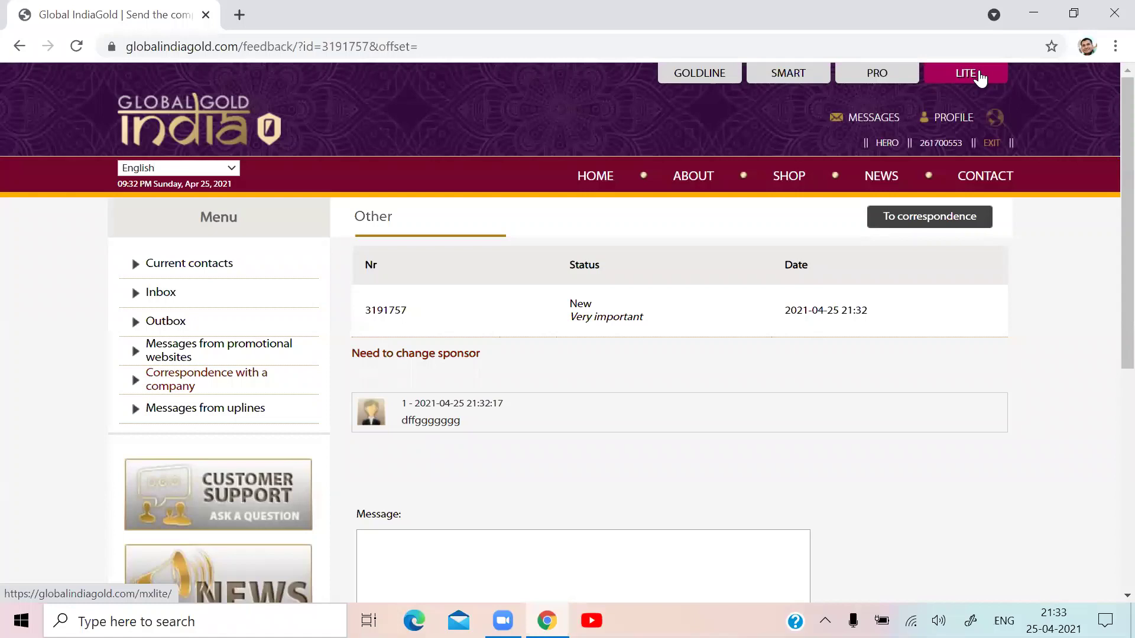
Step: Add the 8,400.00 ₹ Workbook from the shop to the cart and go to the cart
click(790, 179)
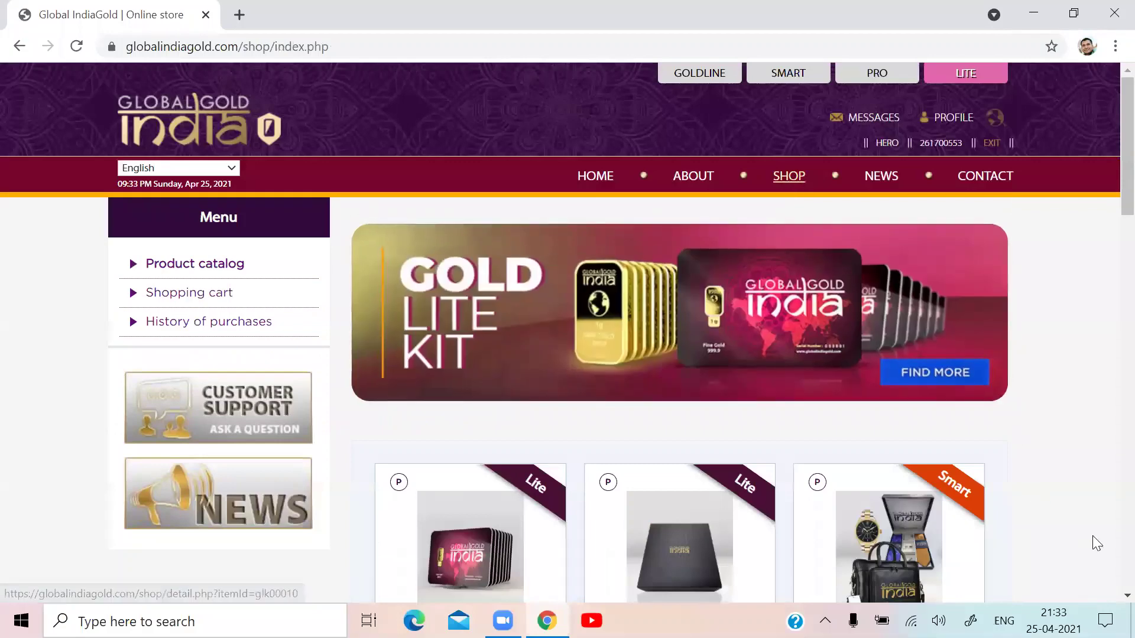
scroll(1110, 596, down, 6)
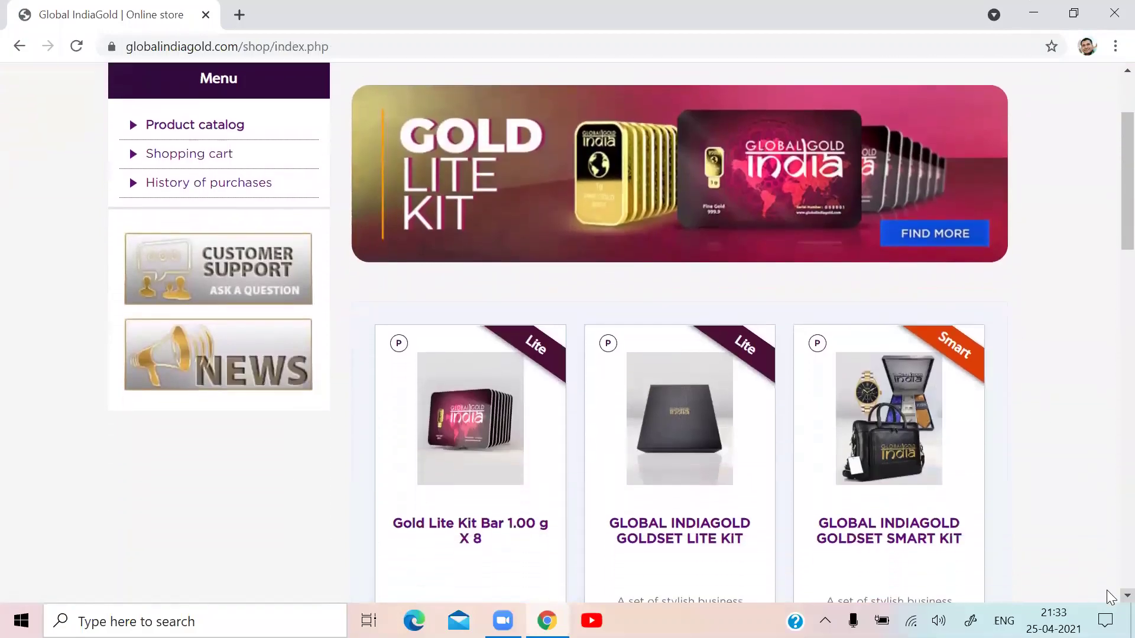
scroll(1110, 597, down, 2)
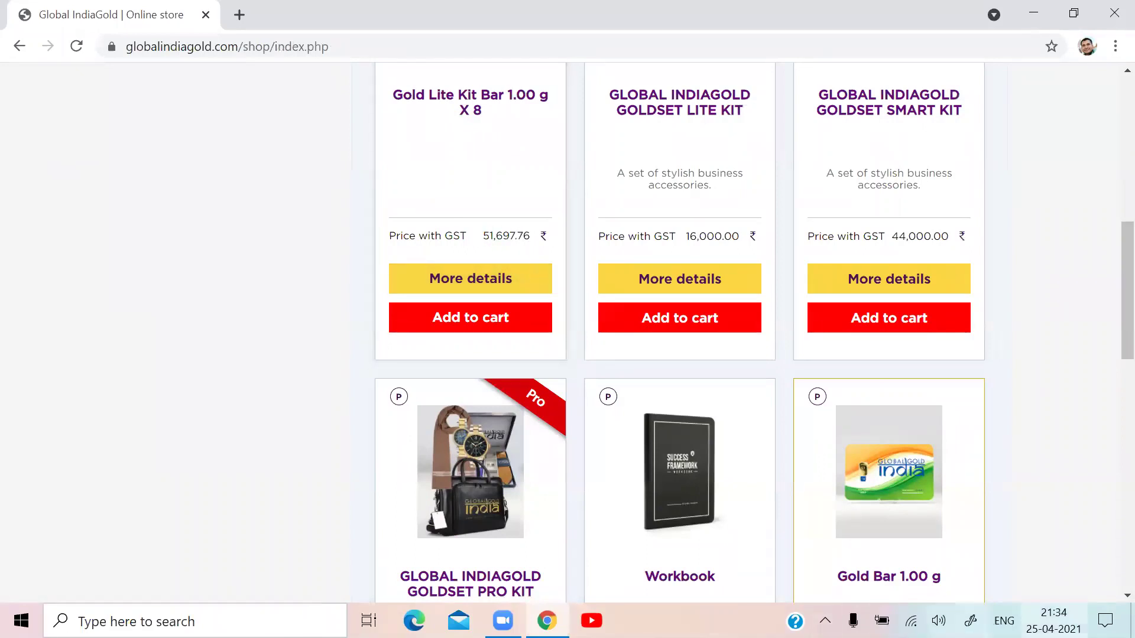
click(1127, 595)
scroll(1111, 599, down, 5)
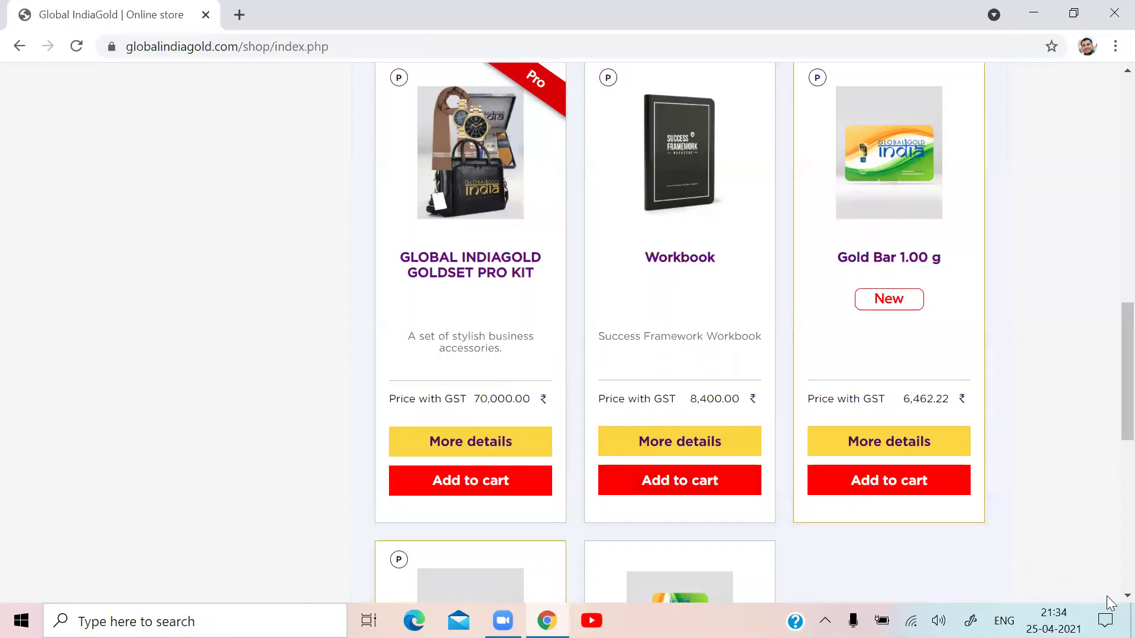
scroll(1108, 598, down, 4)
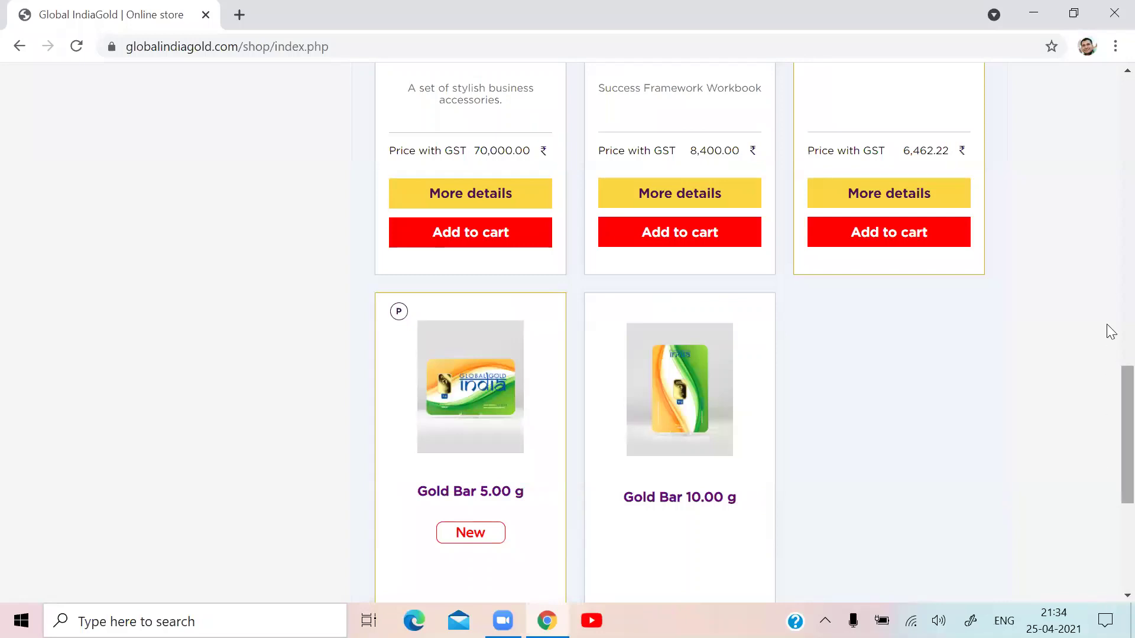
scroll(1106, 68, up, 5)
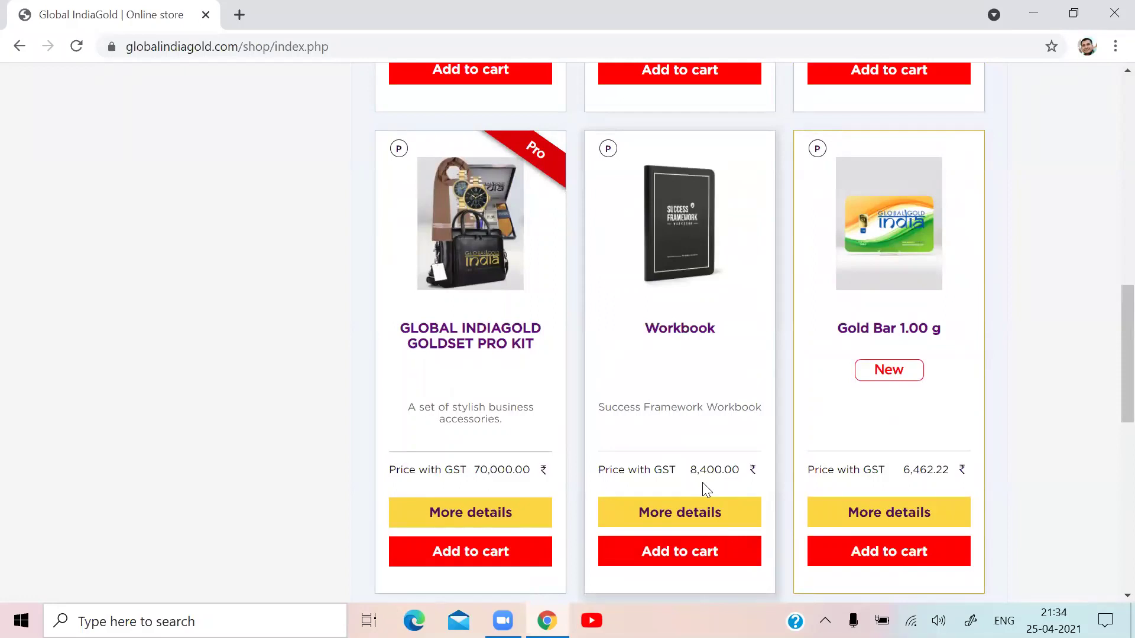
click(673, 553)
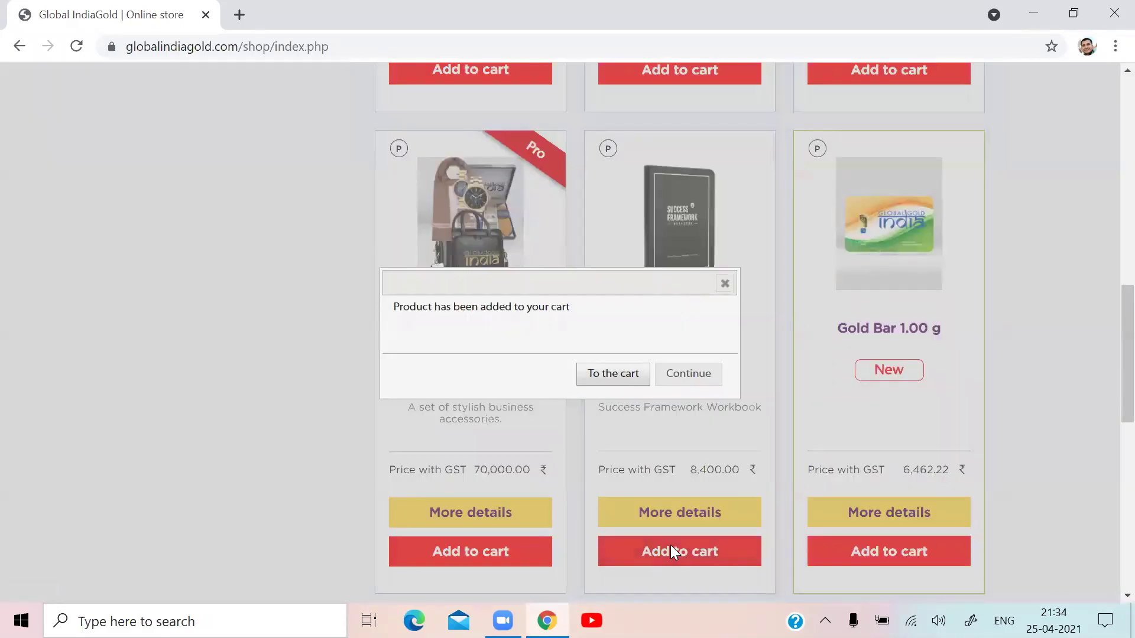
click(599, 375)
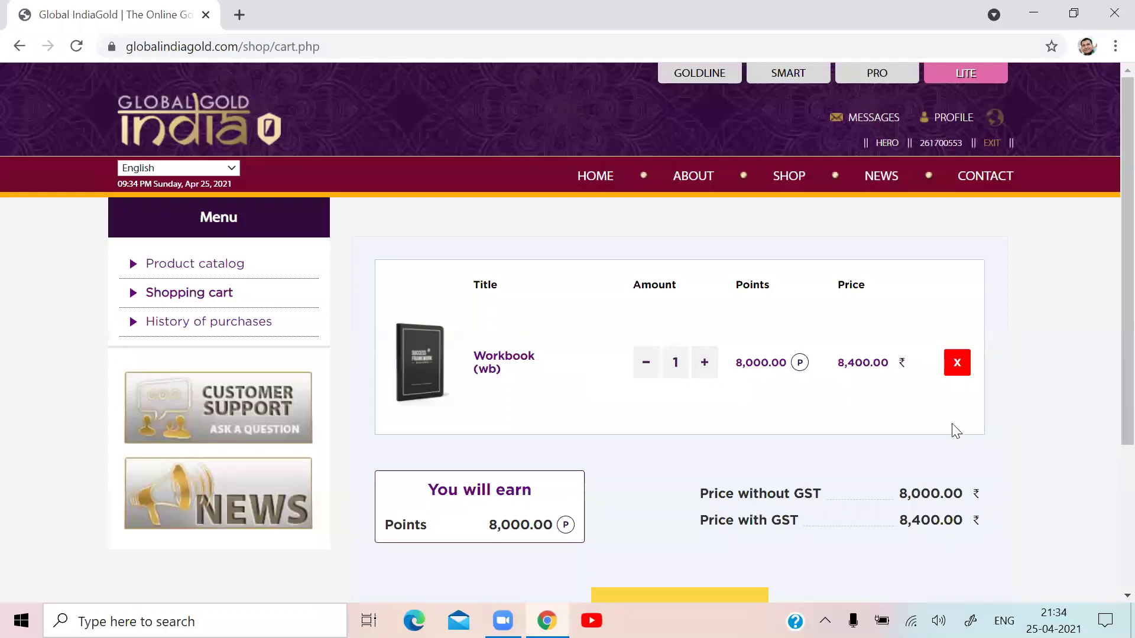
Step: Continue from the cart with the single Workbook to reach the delivery address form
scroll(1107, 592, down, 4)
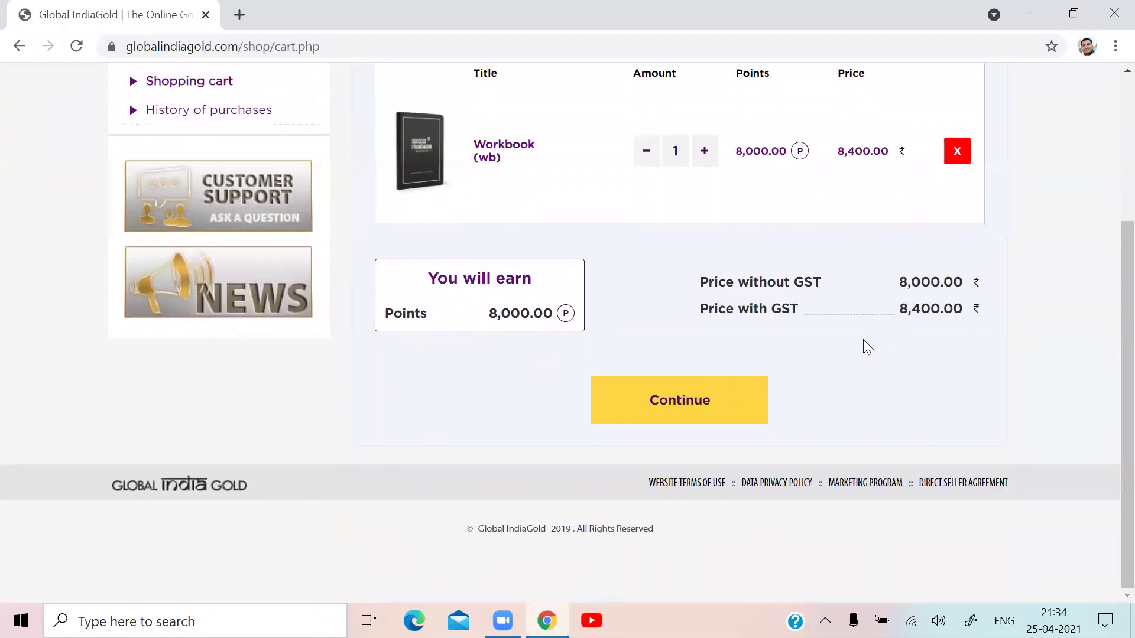
click(692, 401)
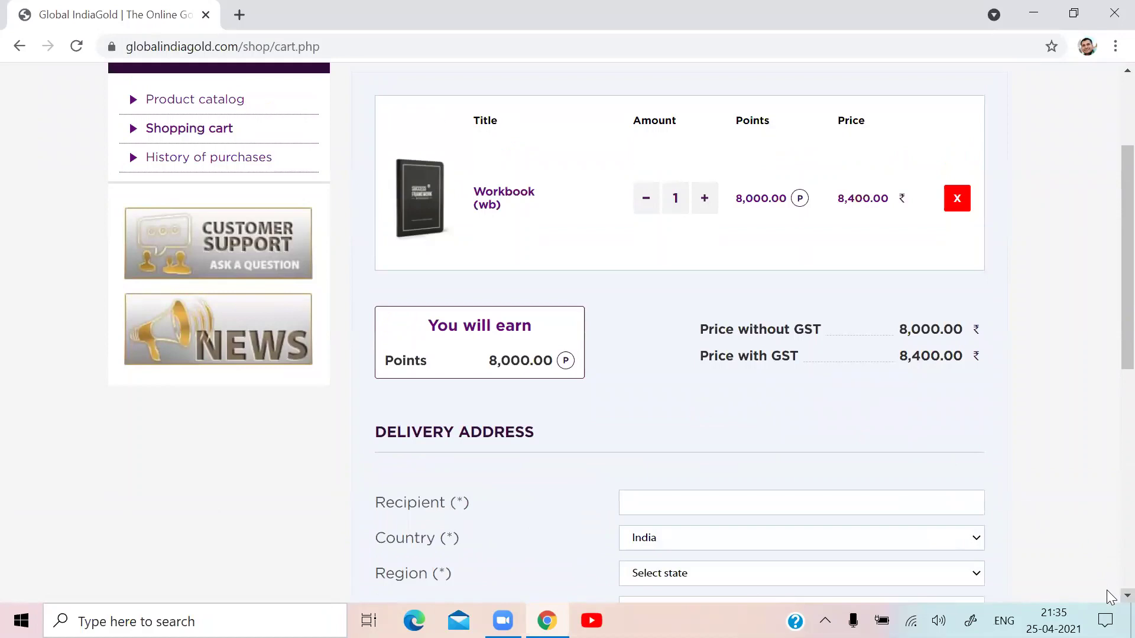
Step: Enter the recipient's full name and set the region to Goa
scroll(1109, 597, down, 3)
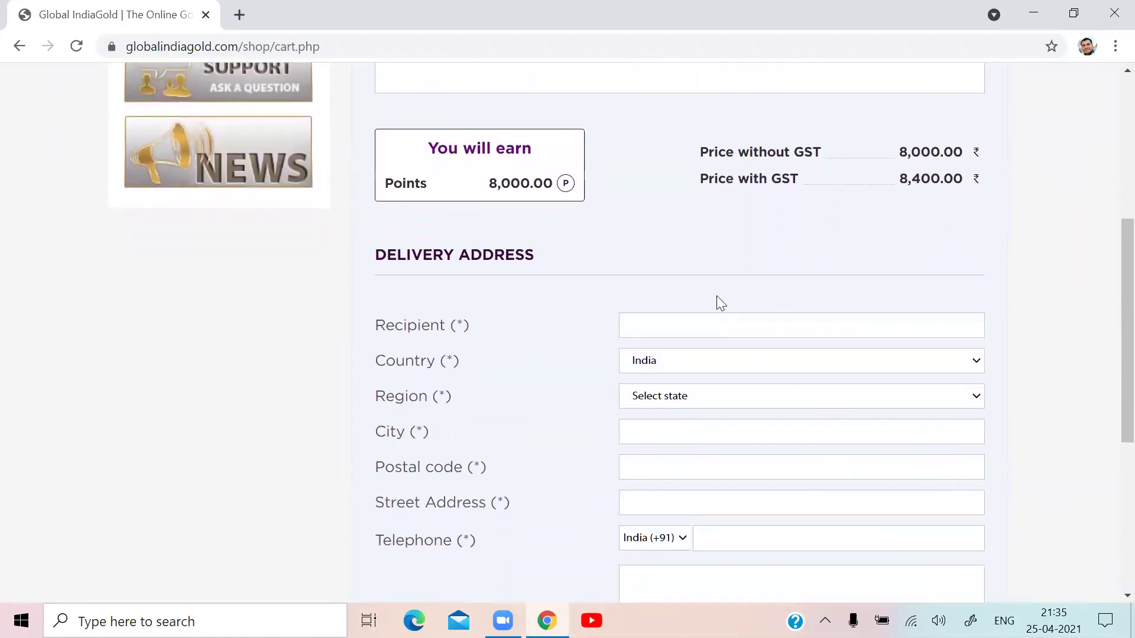
click(720, 320)
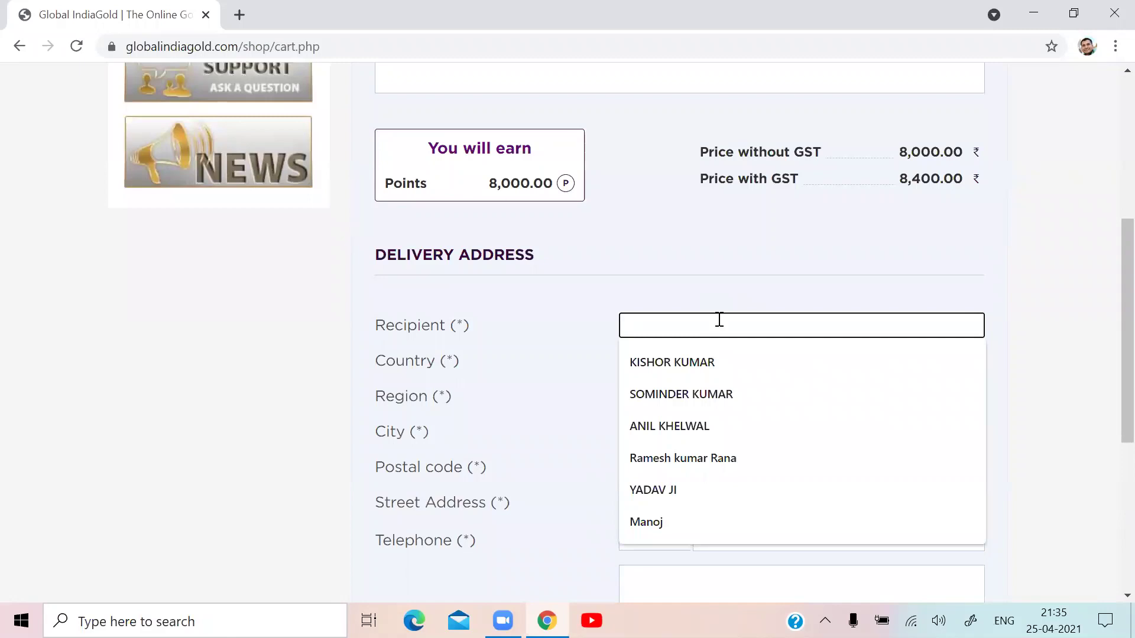
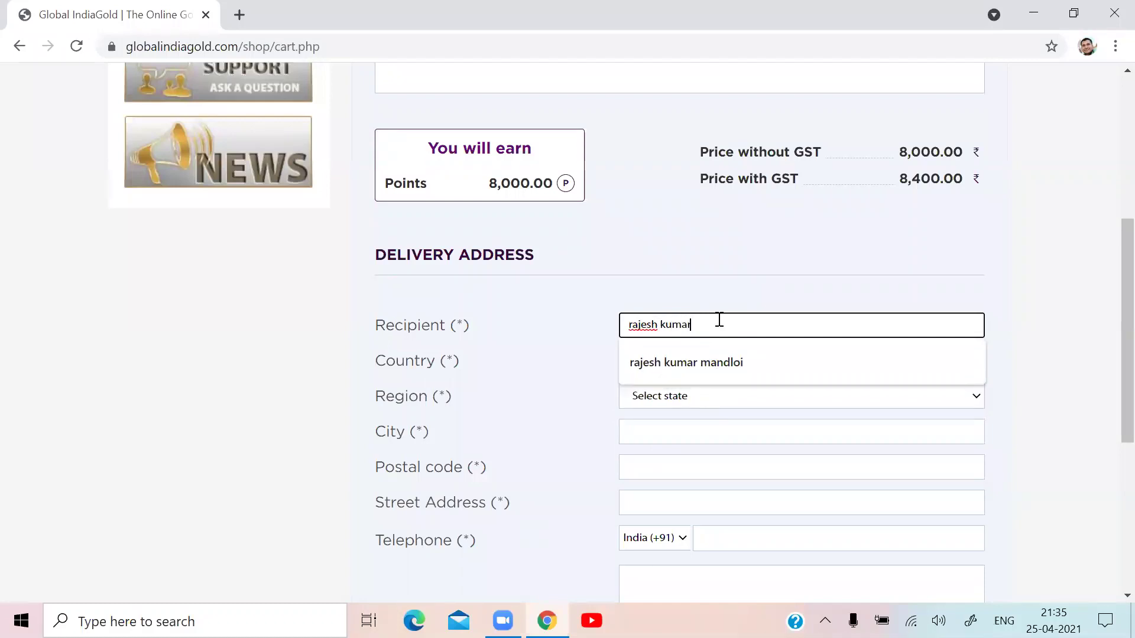
key(Tab)
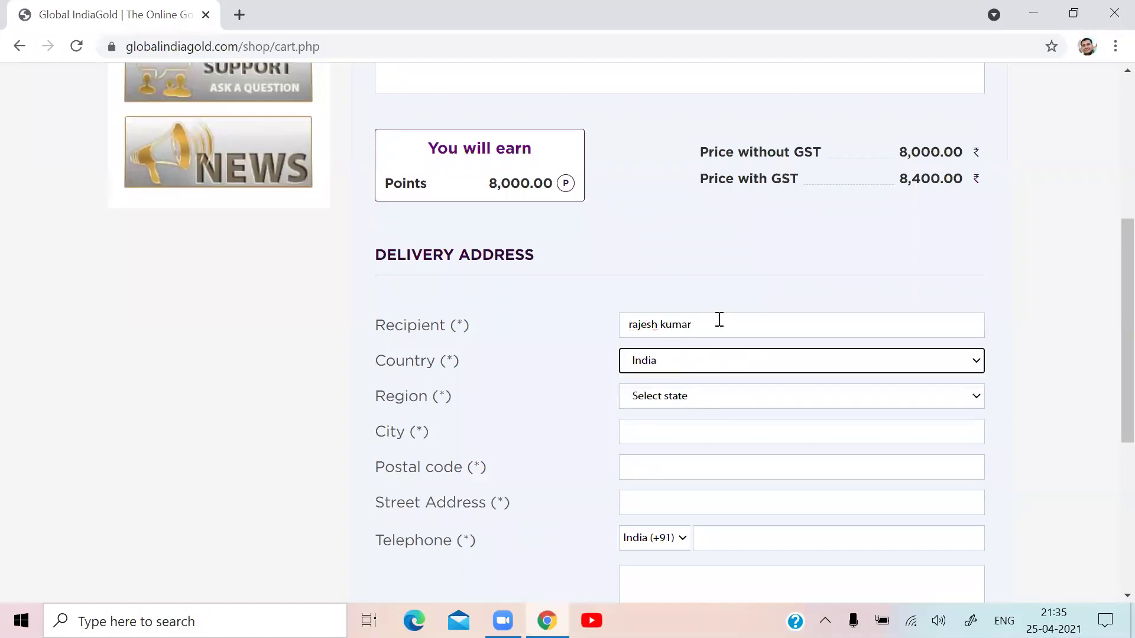
click(811, 395)
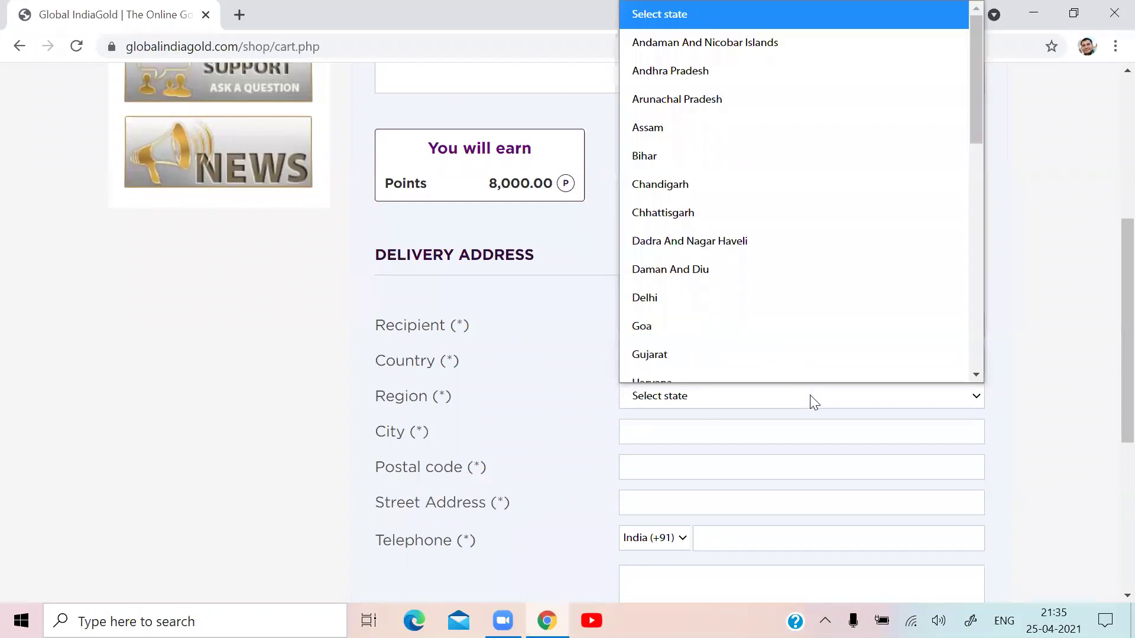
click(766, 311)
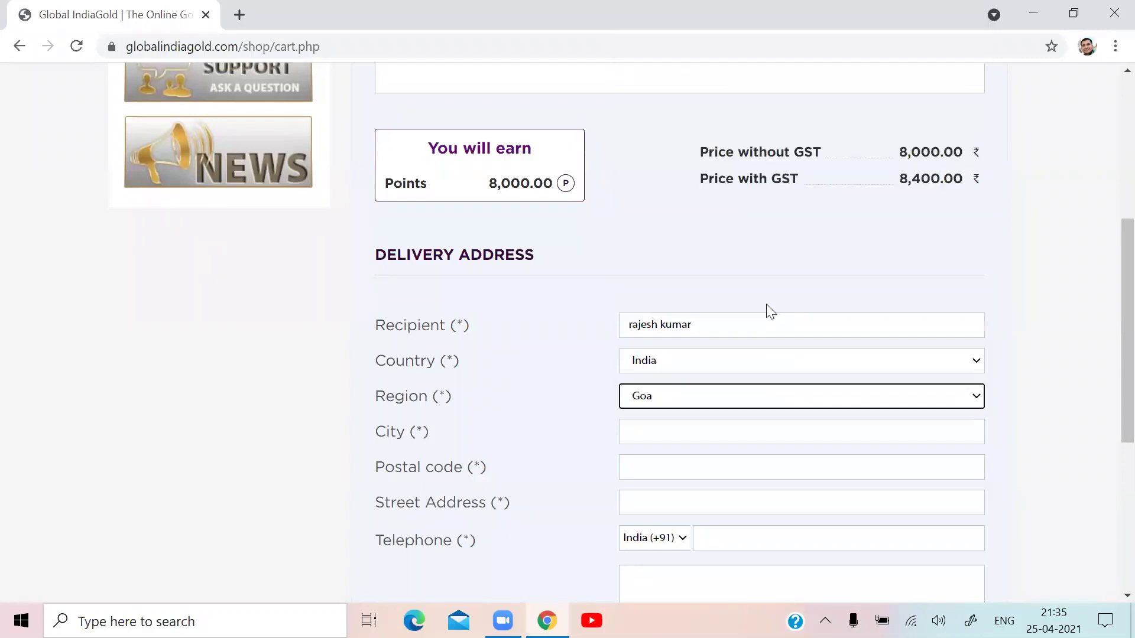
Step: Fill in the delivery city and postal code
click(753, 436)
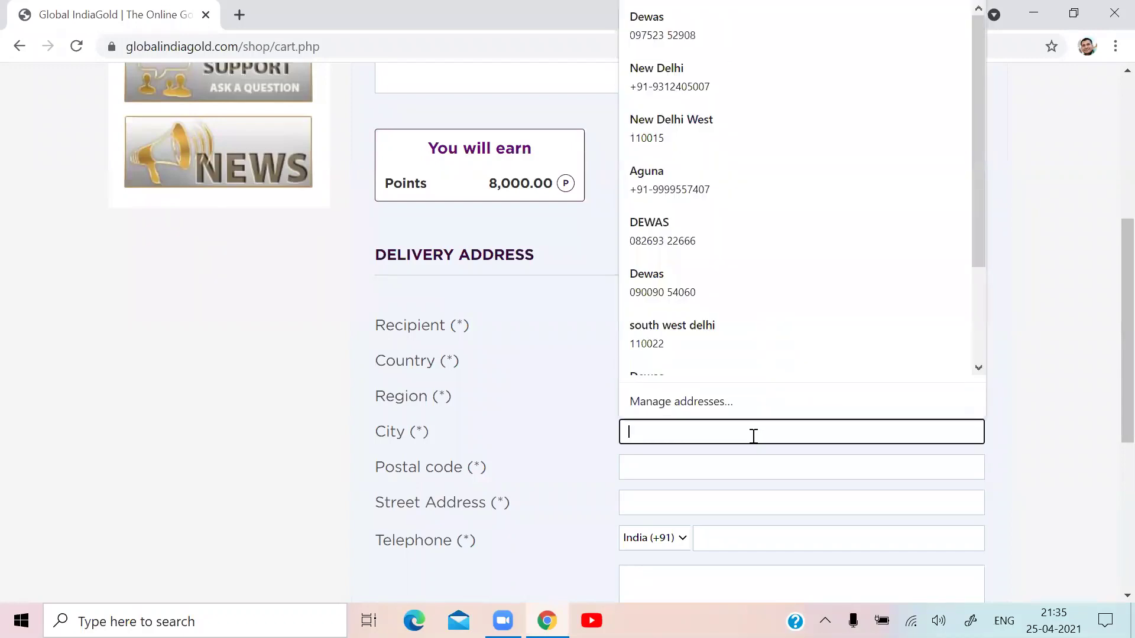
text(dewas)
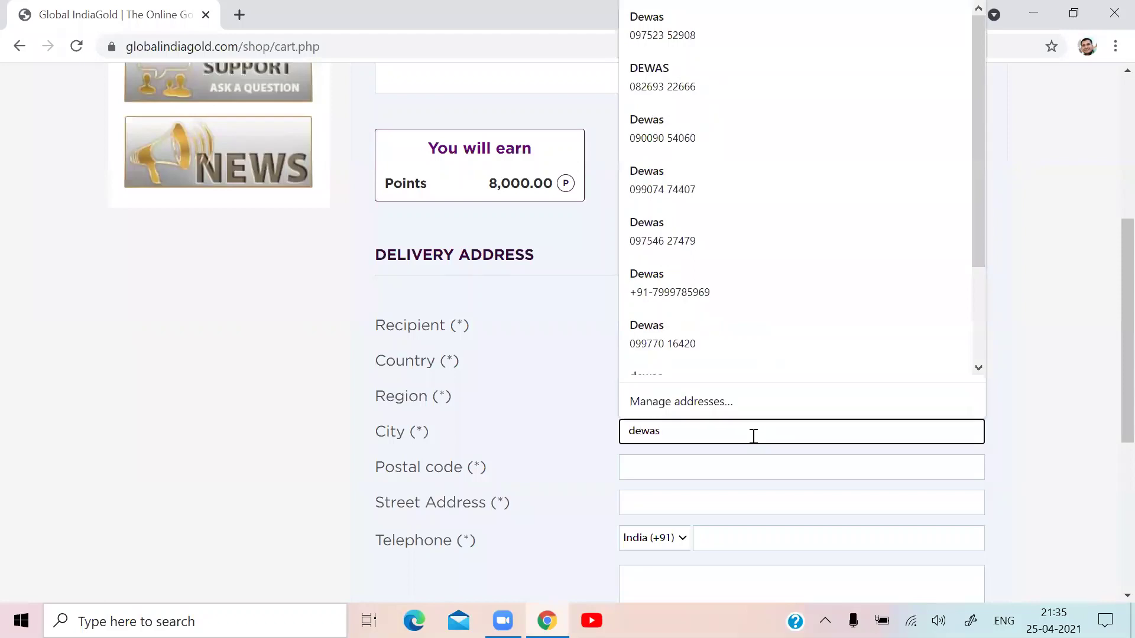
key(Tab)
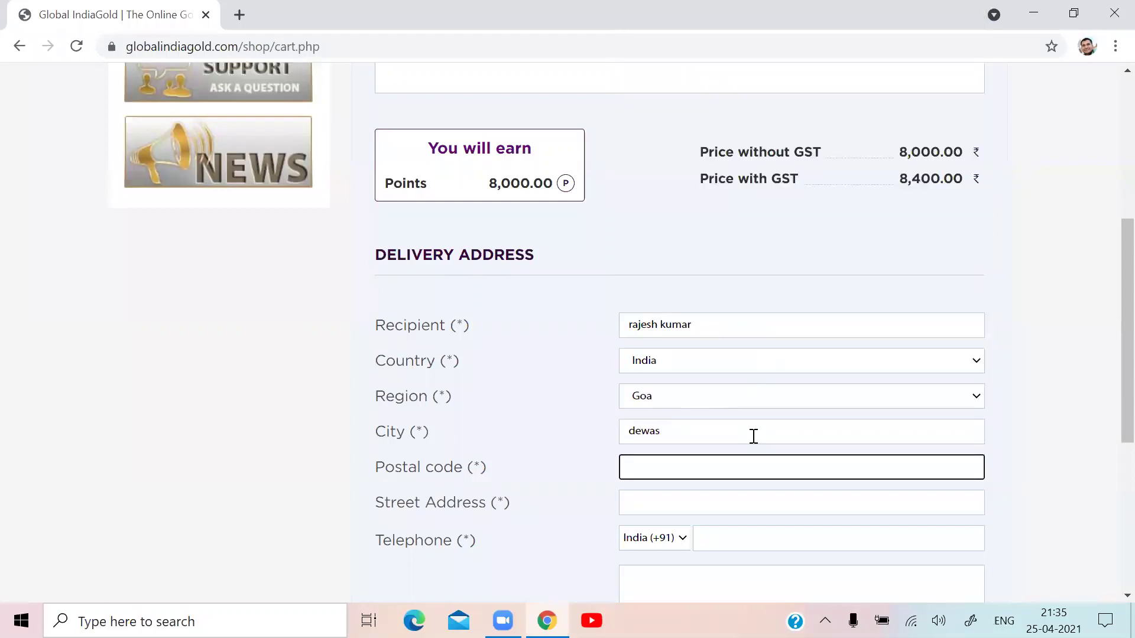
click(750, 437)
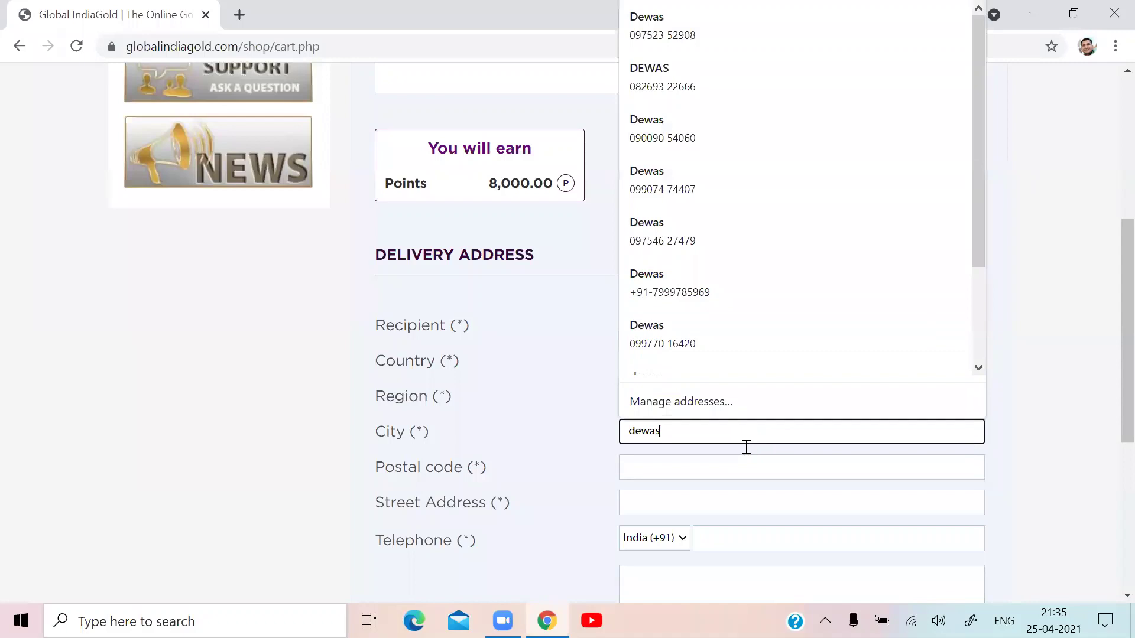
click(718, 467)
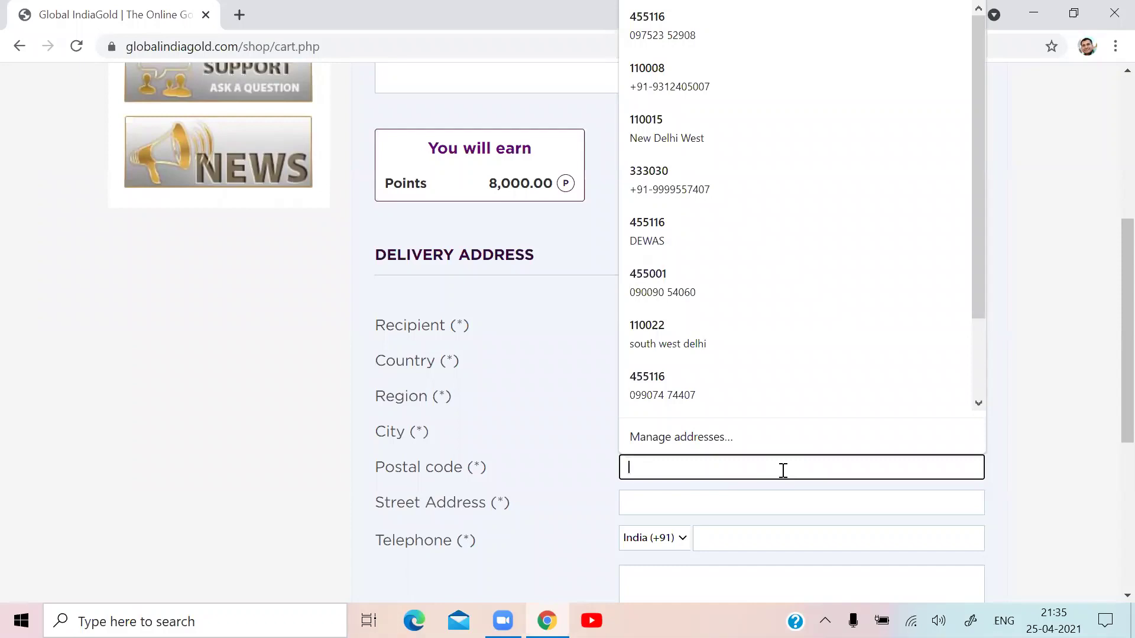
text(1100)
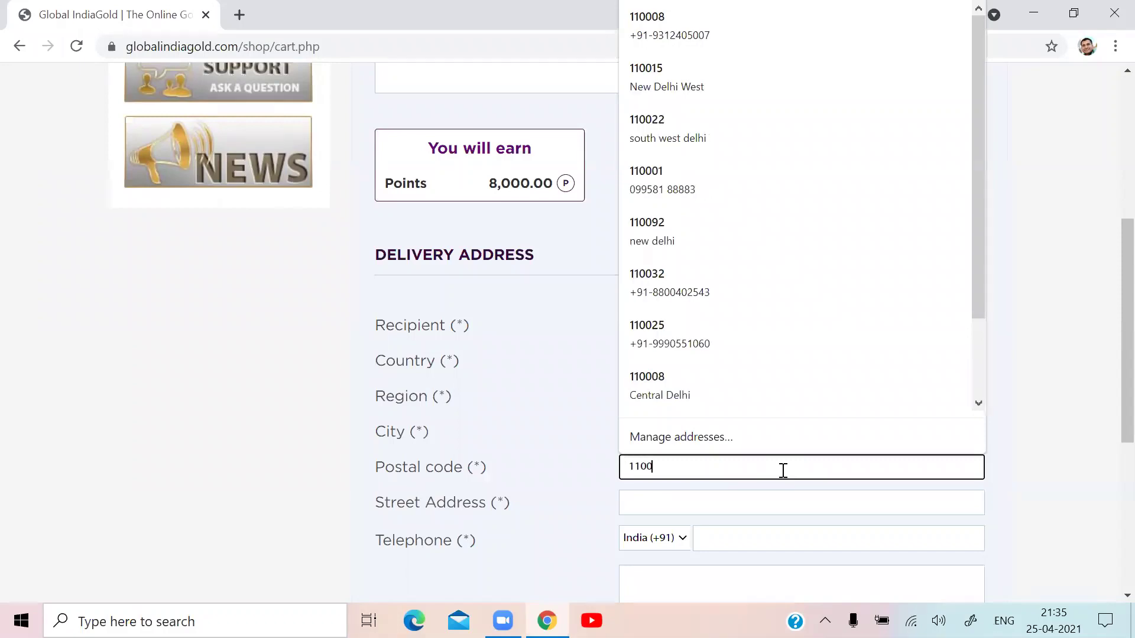
text(41)
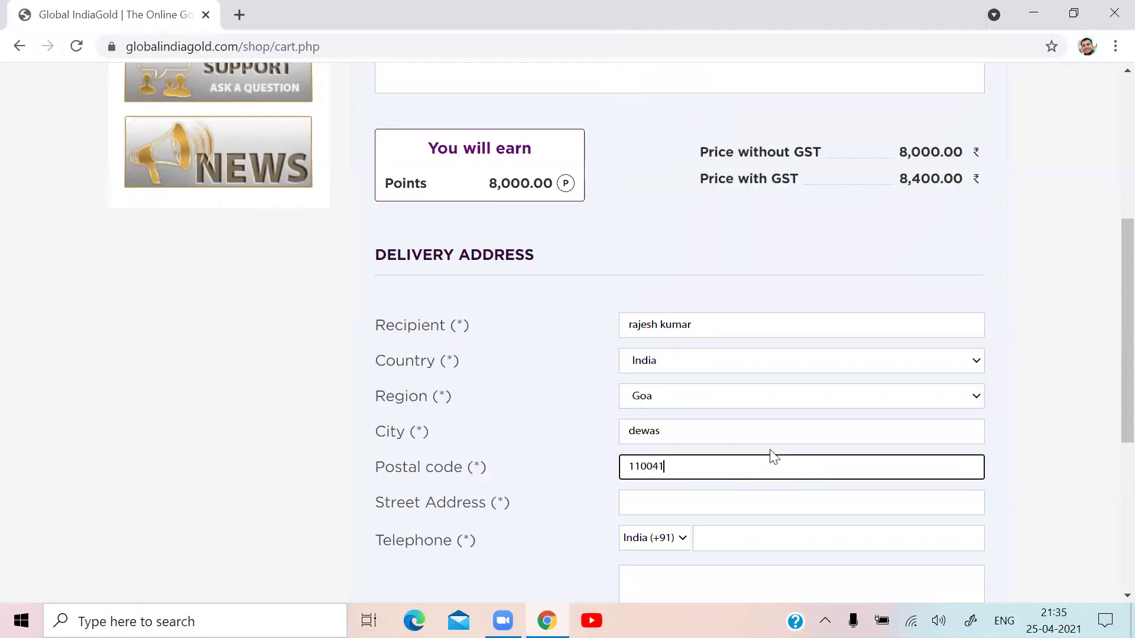
click(764, 427)
key(BackSpace)
key(BackSpace)
key(BackSpace)
key(BackSpace)
key(BackSpace)
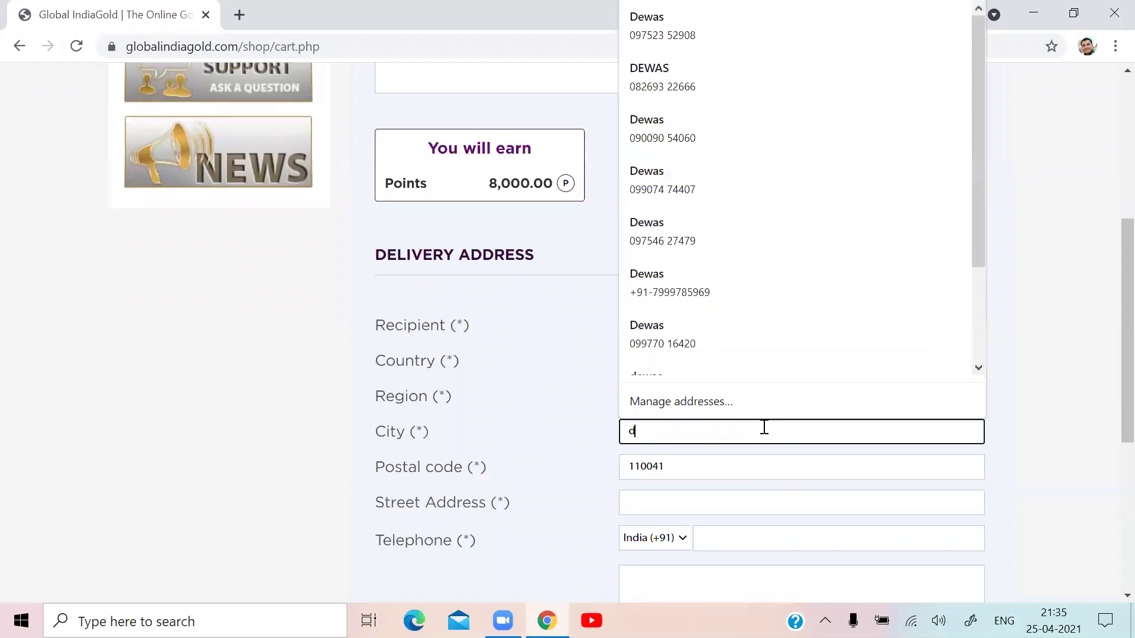
text(new delhi)
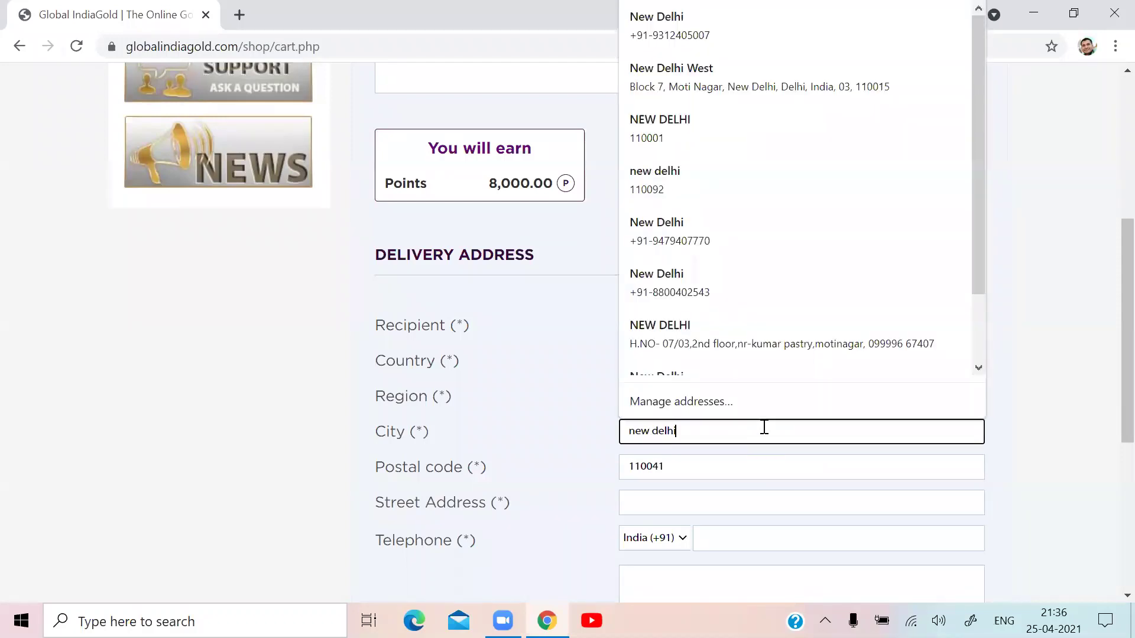
key(Tab)
key(Tab)
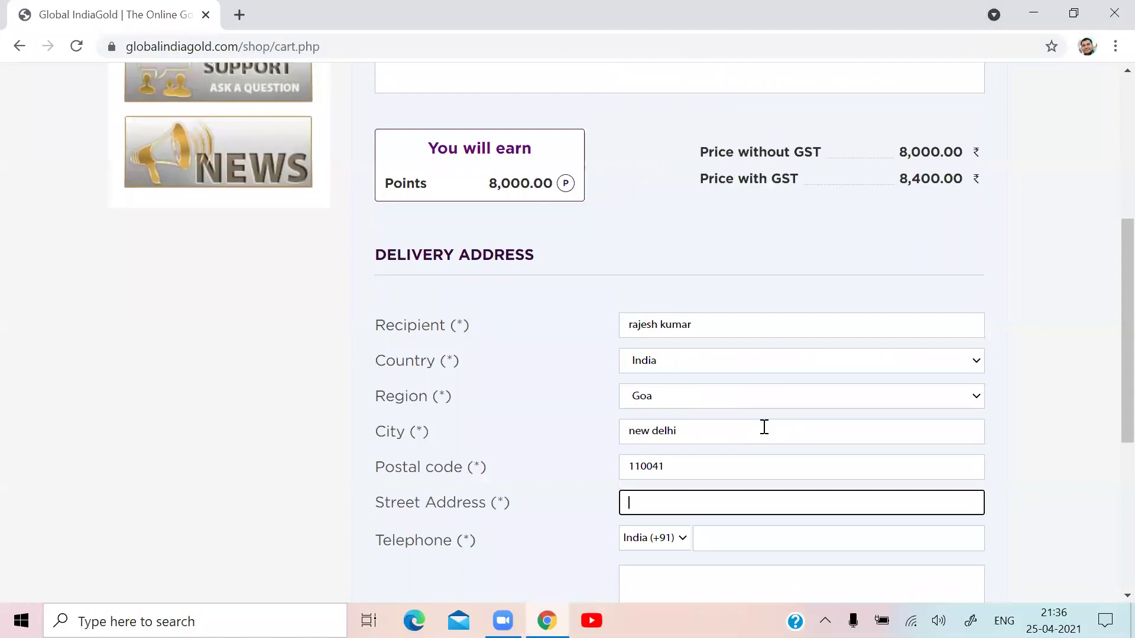
Step: Enter the street address and telephone number, then focus the Additional information box
text(motinag)
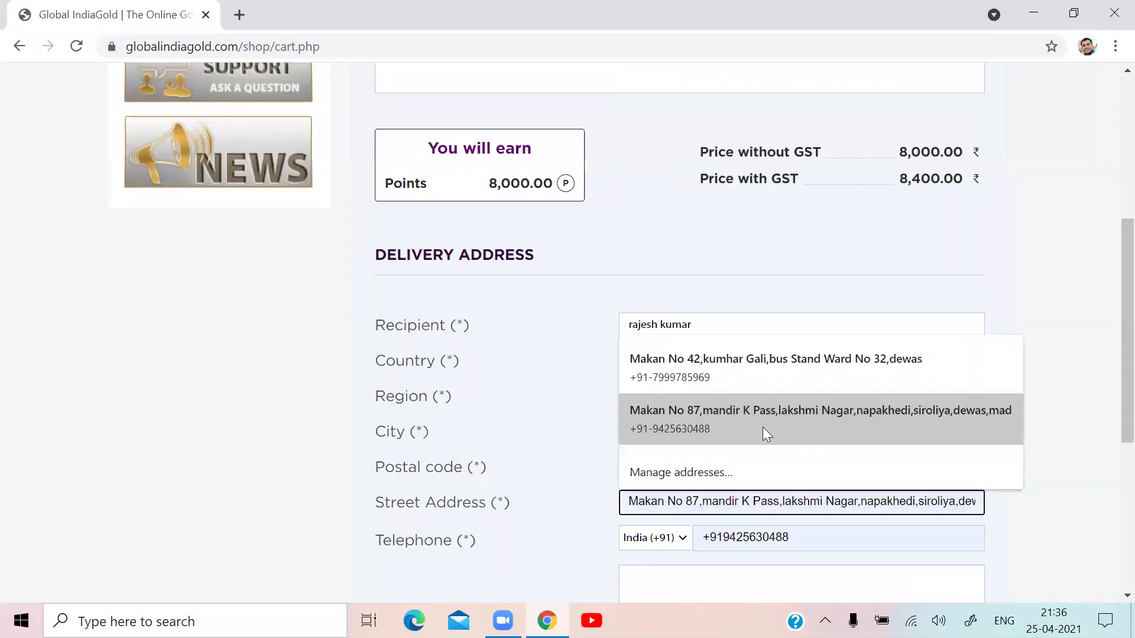
text(r)
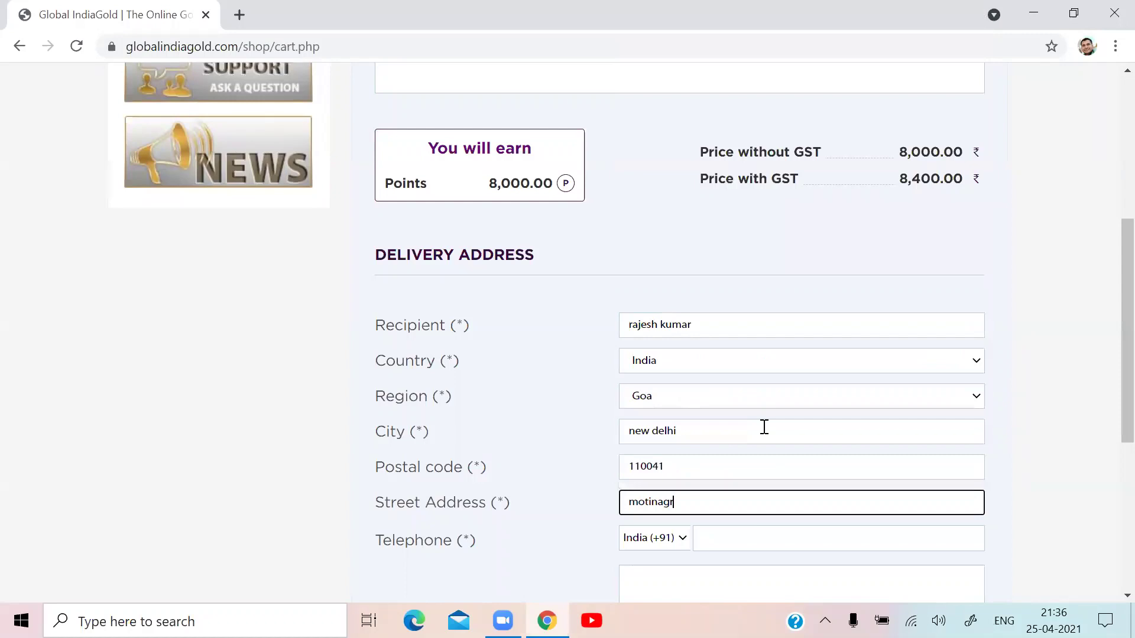
key(BackSpace)
text(ar,)
key(BackSpace)
click(804, 537)
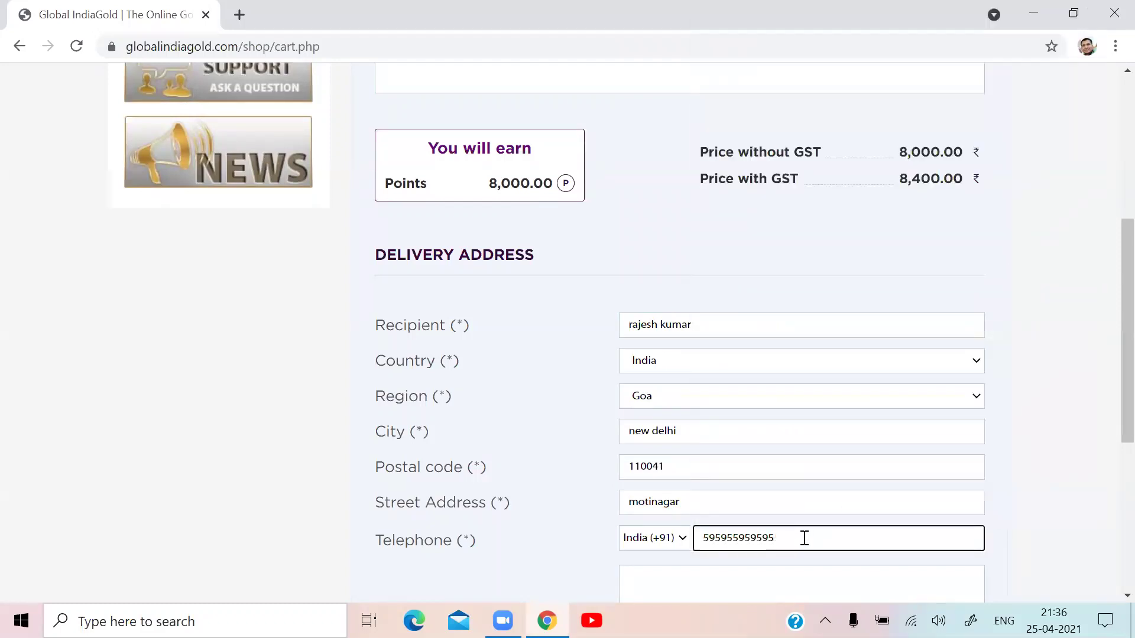
scroll(1108, 591, down, 2)
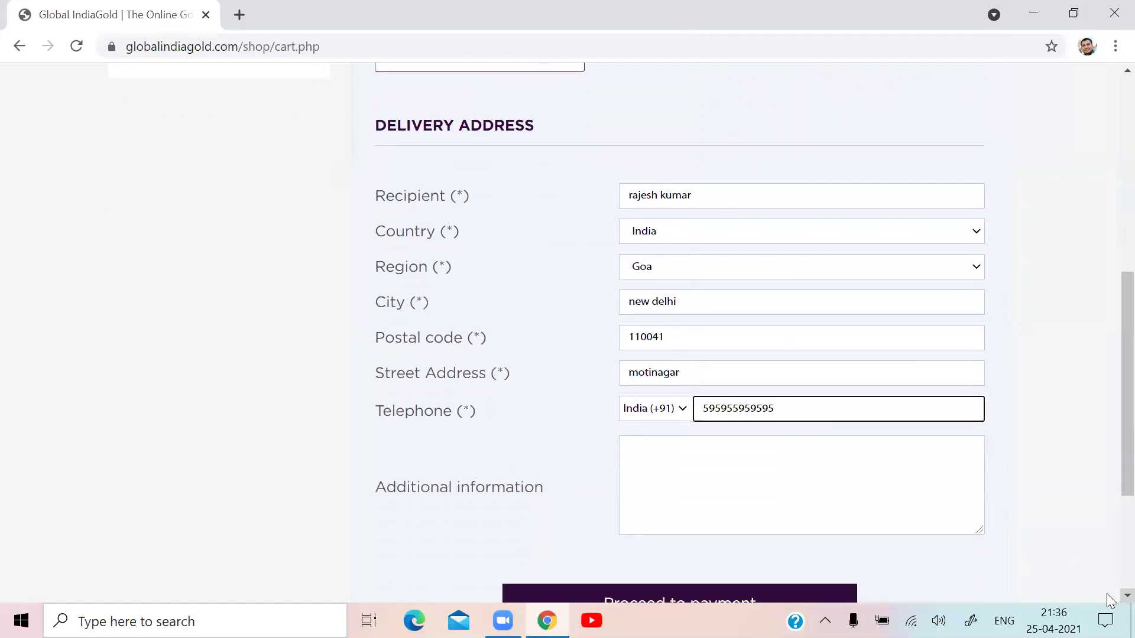
scroll(1109, 599, down, 1)
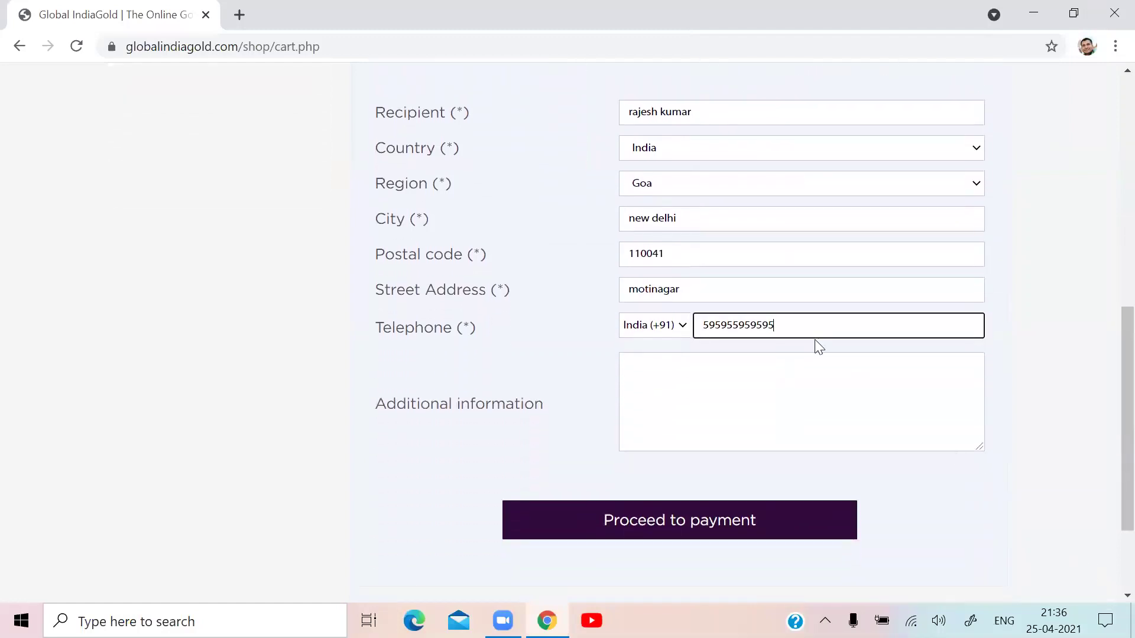
click(726, 387)
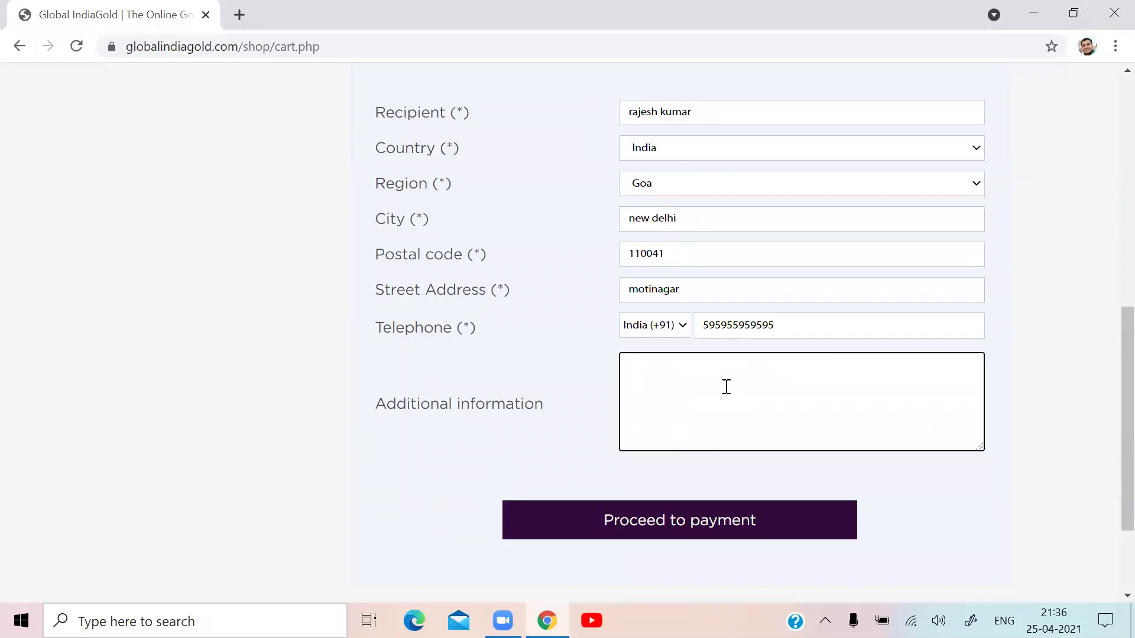
Step: Proceed to payment and expand the bank transfer details for the 8,400.00 ₹ order
click(620, 526)
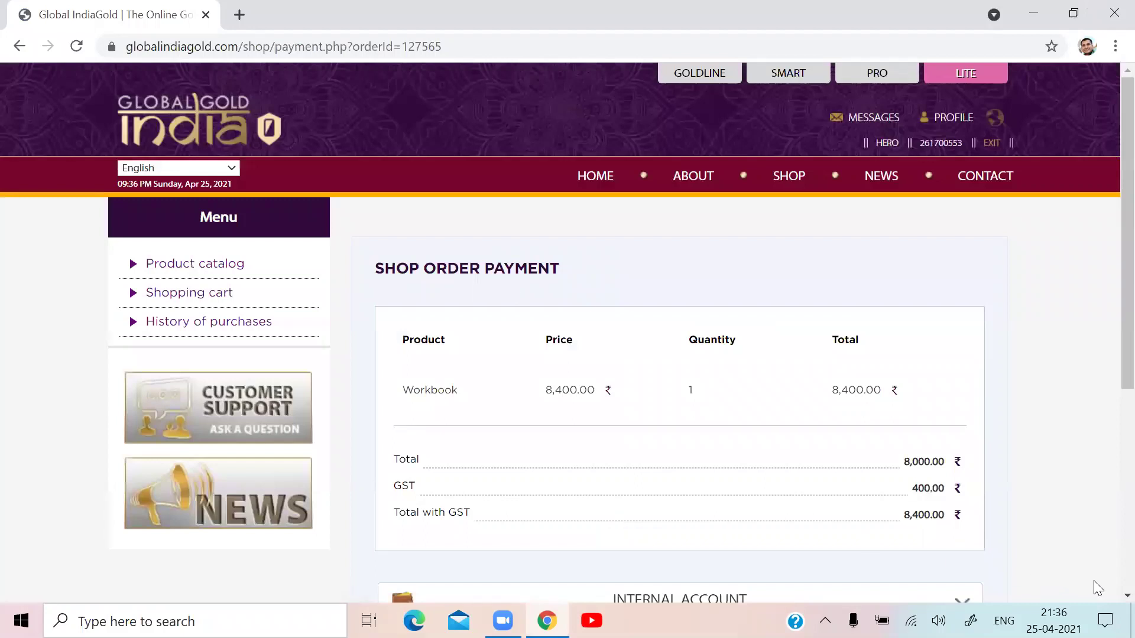
scroll(1110, 601, down, 4)
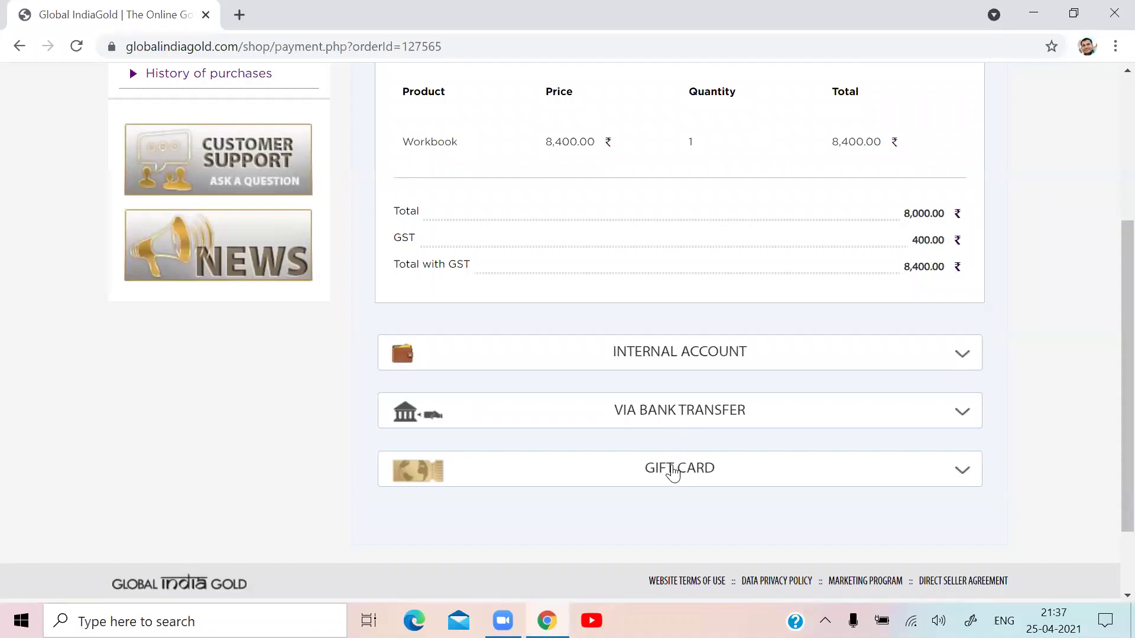
click(659, 412)
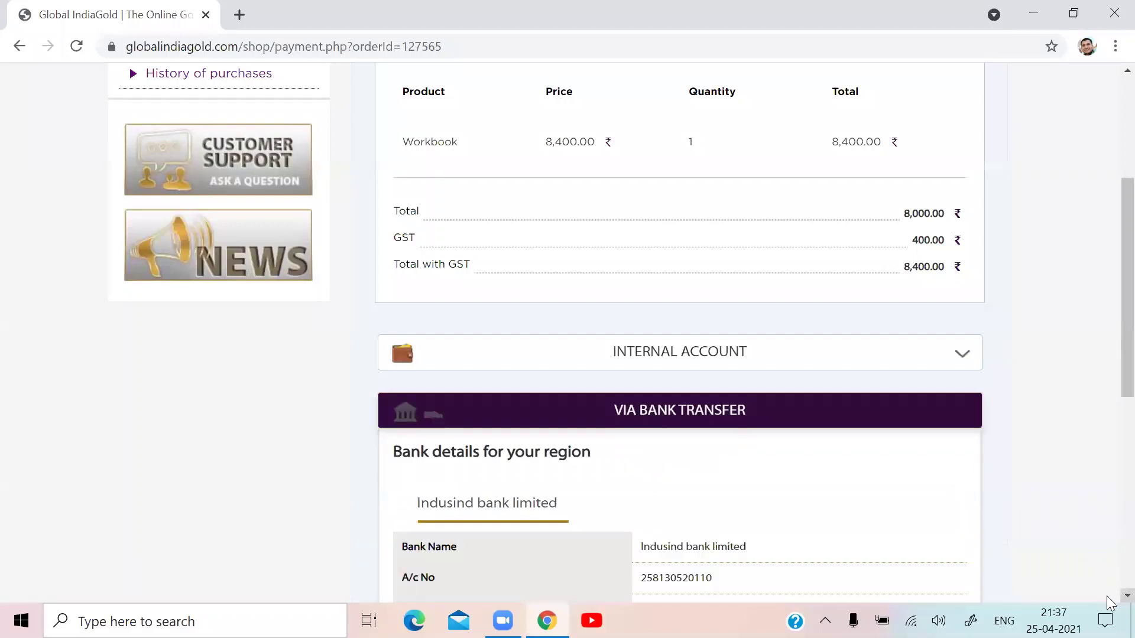
scroll(1111, 598, down, 1)
scroll(1109, 598, down, 5)
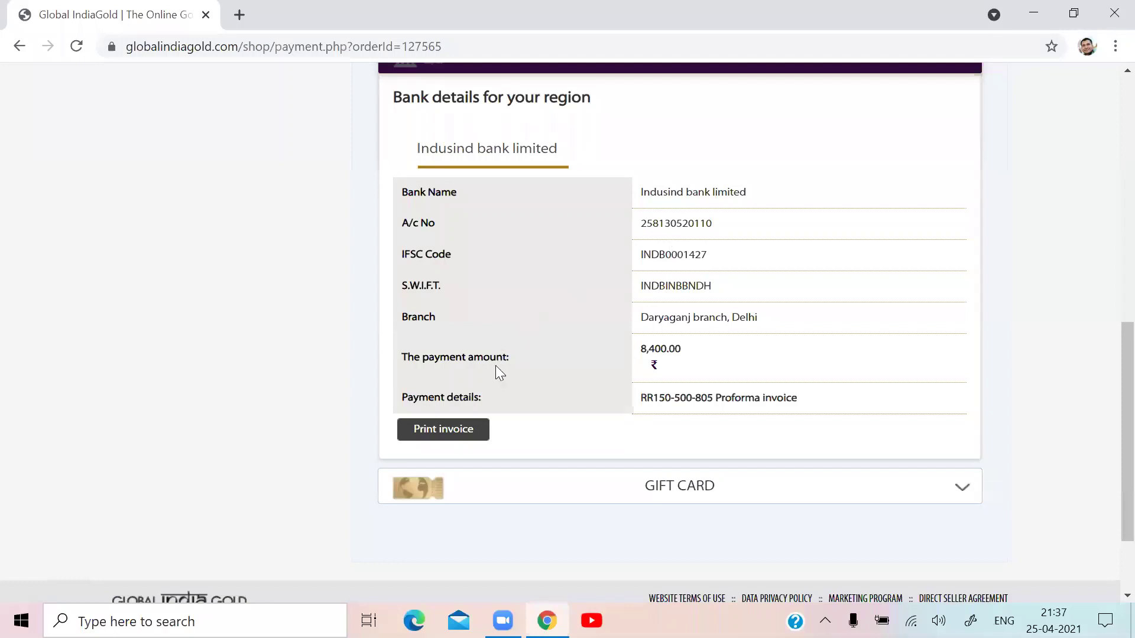
Step: Open the printable proforma invoice (8400.00 total) and save it to Downloads as proforma (1).pdf
click(456, 436)
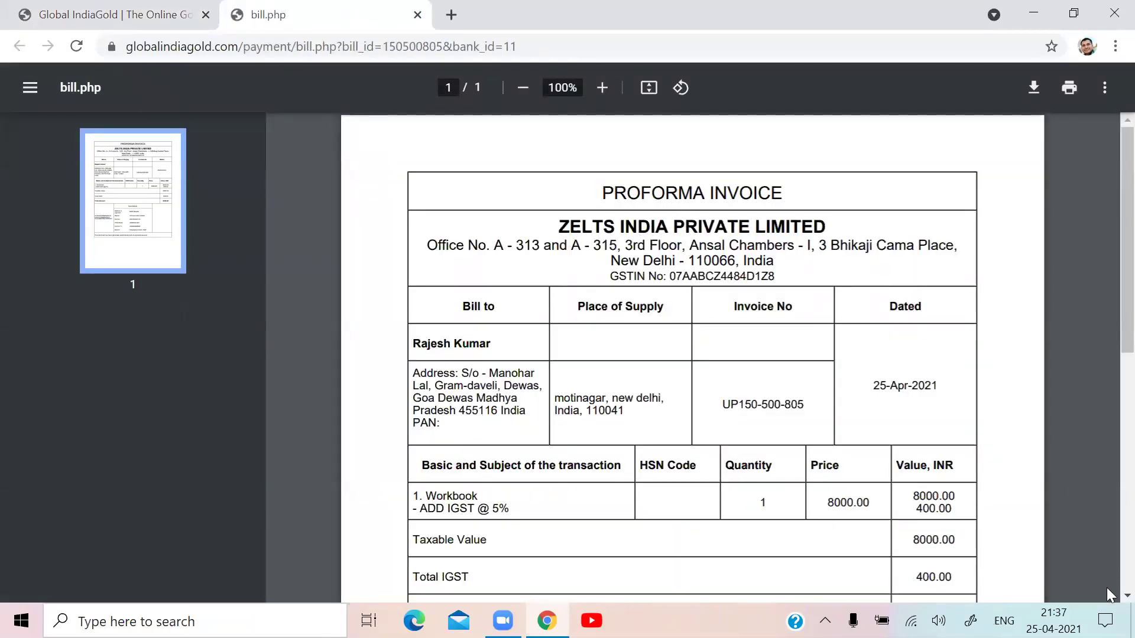
scroll(1110, 594, down, 3)
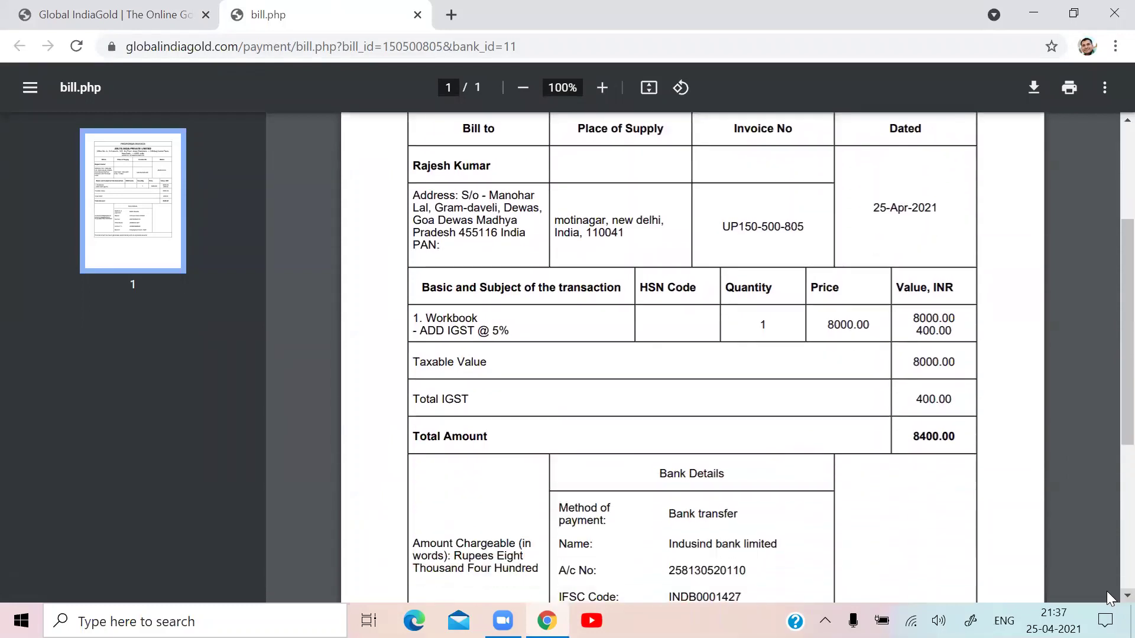
scroll(1110, 596, down, 4)
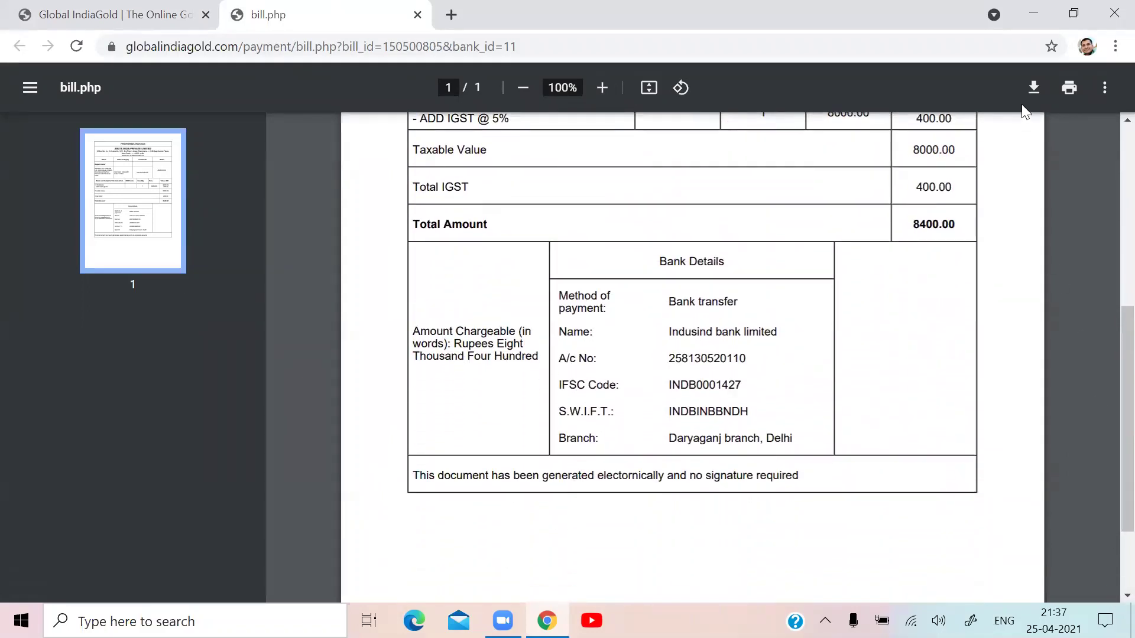
click(1033, 86)
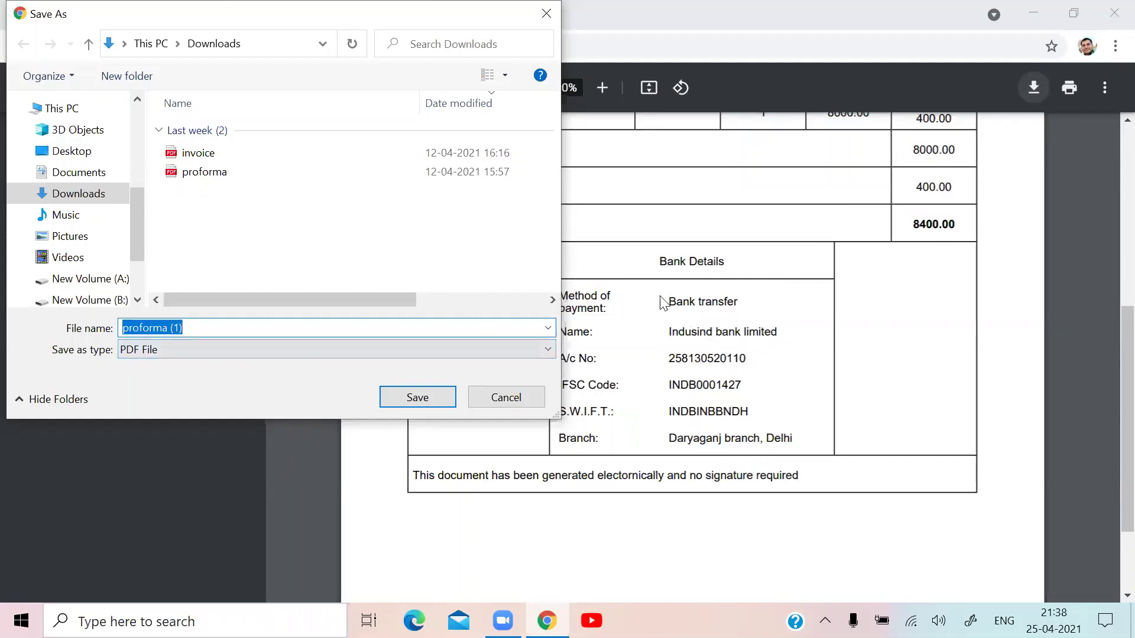
click(406, 395)
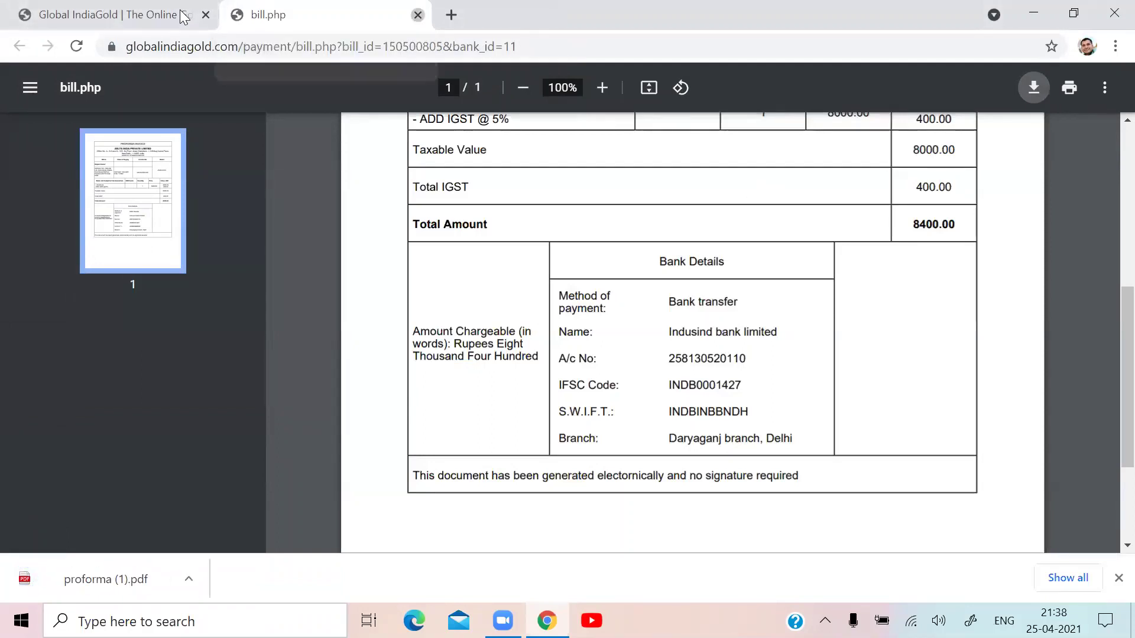
Step: Return to payment, enter a gift card number and code, submit, and dismiss the card-not-found error
key(ctrl+w)
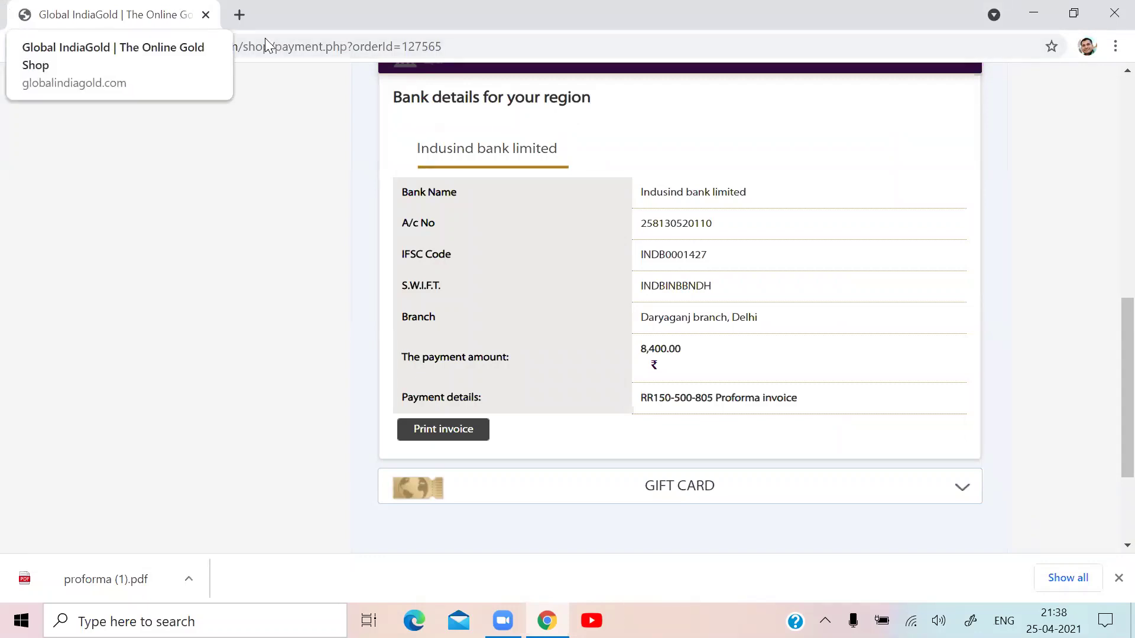
click(691, 486)
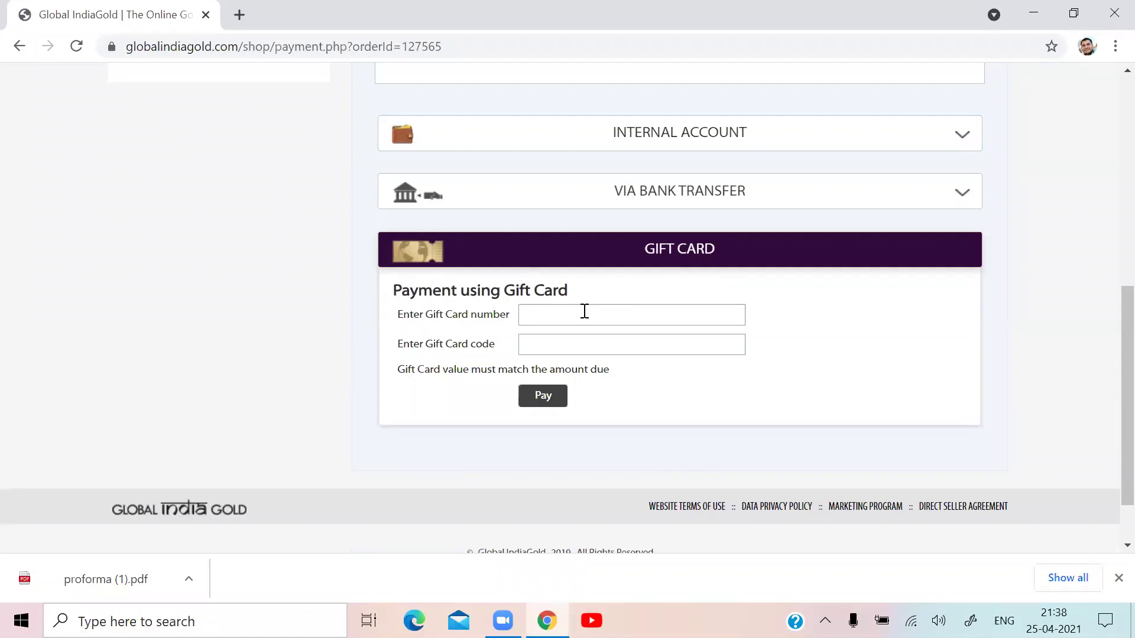
click(584, 311)
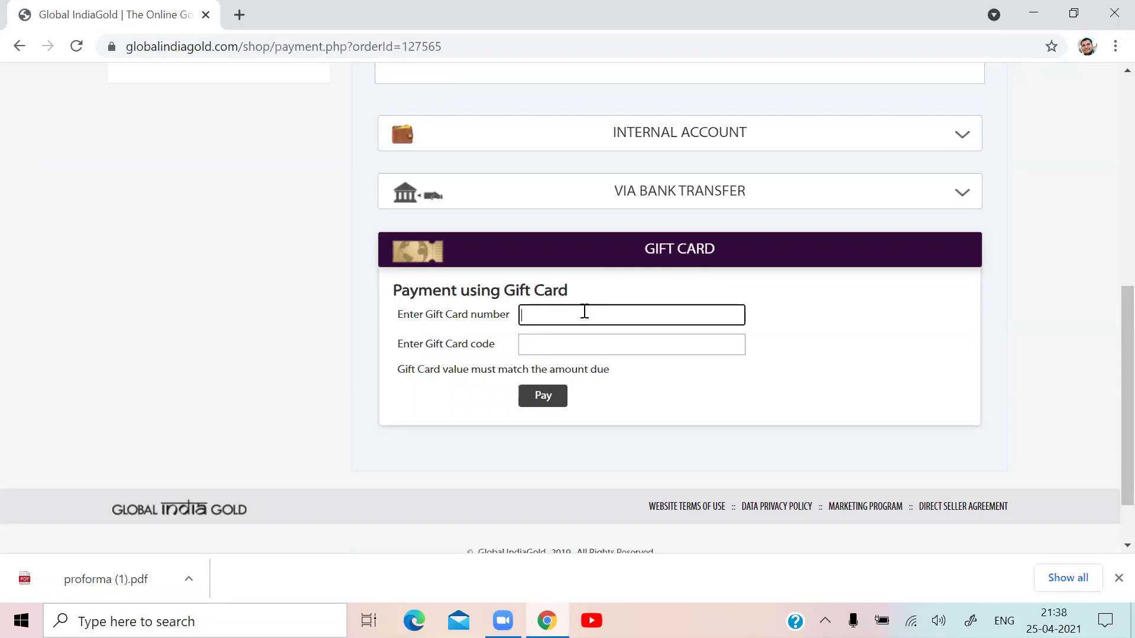
key(Tab)
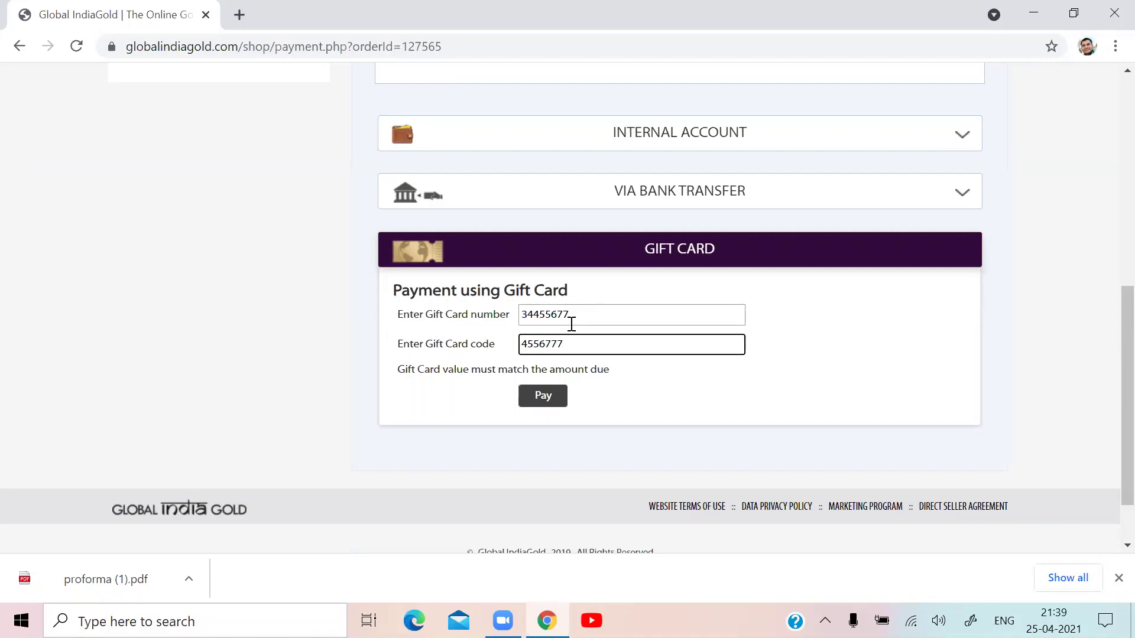
click(538, 396)
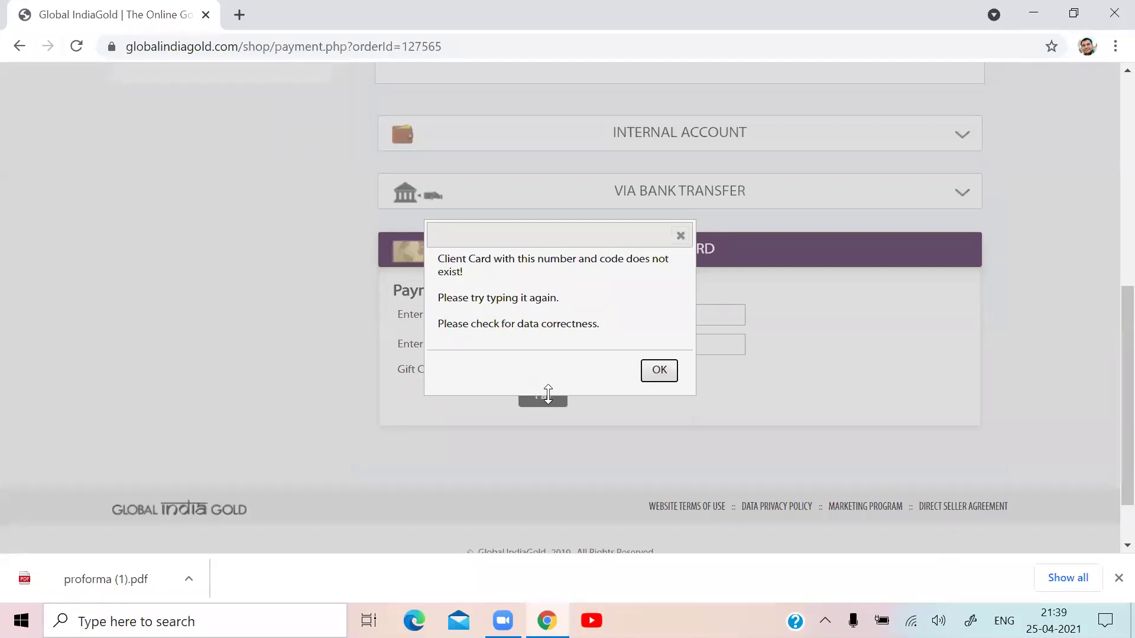
click(656, 371)
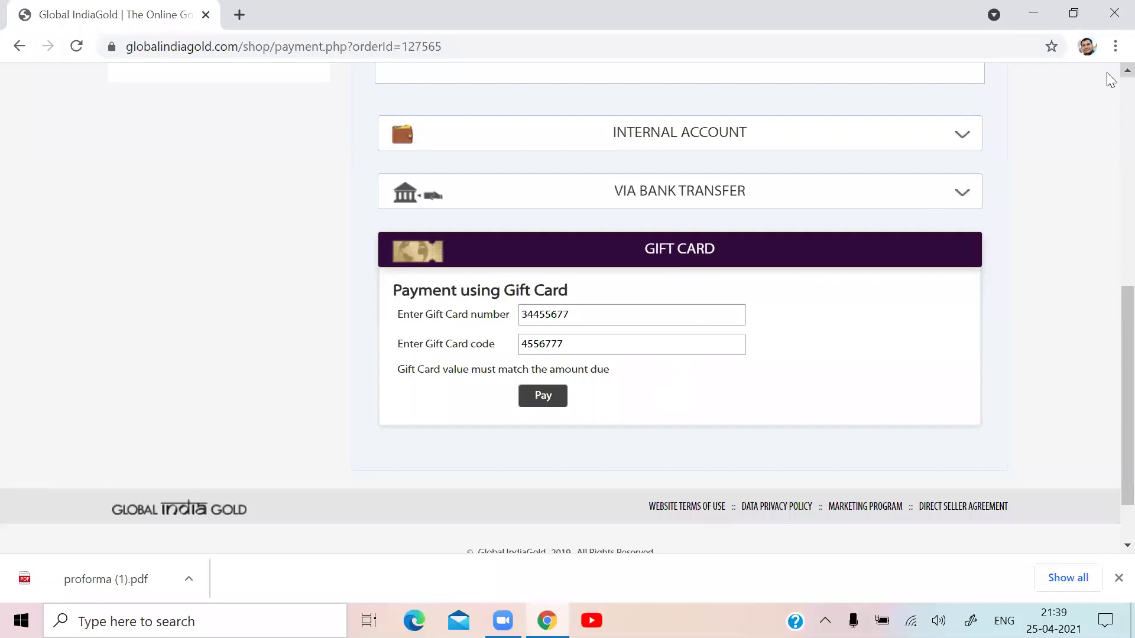
Step: Go to the top of the page and open MESSAGES, which lists no current contacts
scroll(1110, 80, up, 2)
scroll(1109, 80, up, 4)
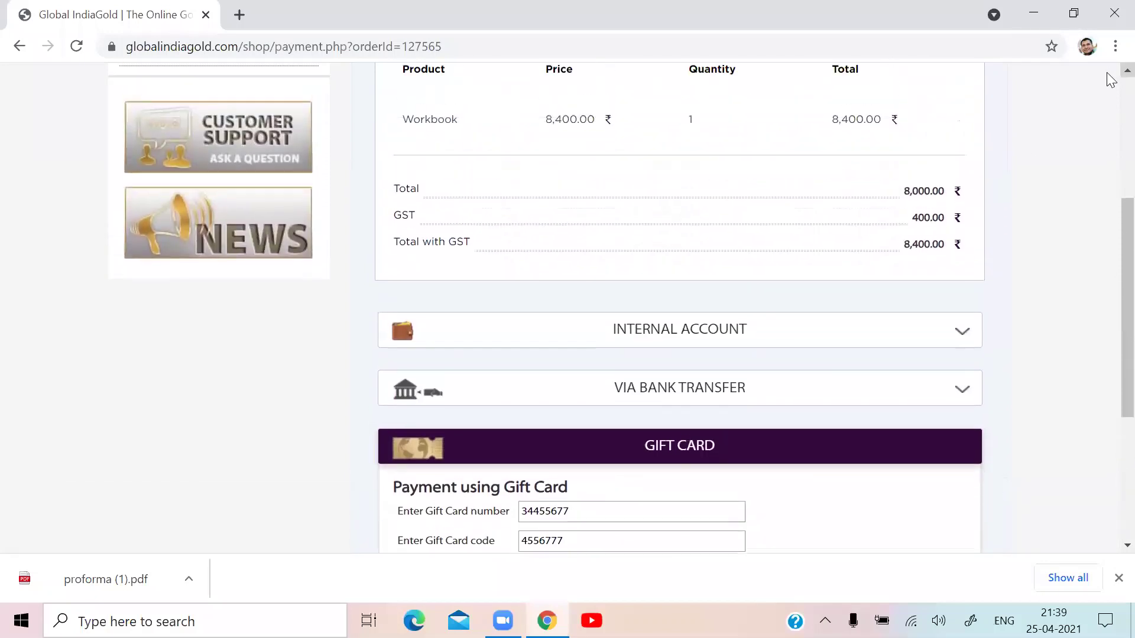
scroll(1108, 78, up, 1)
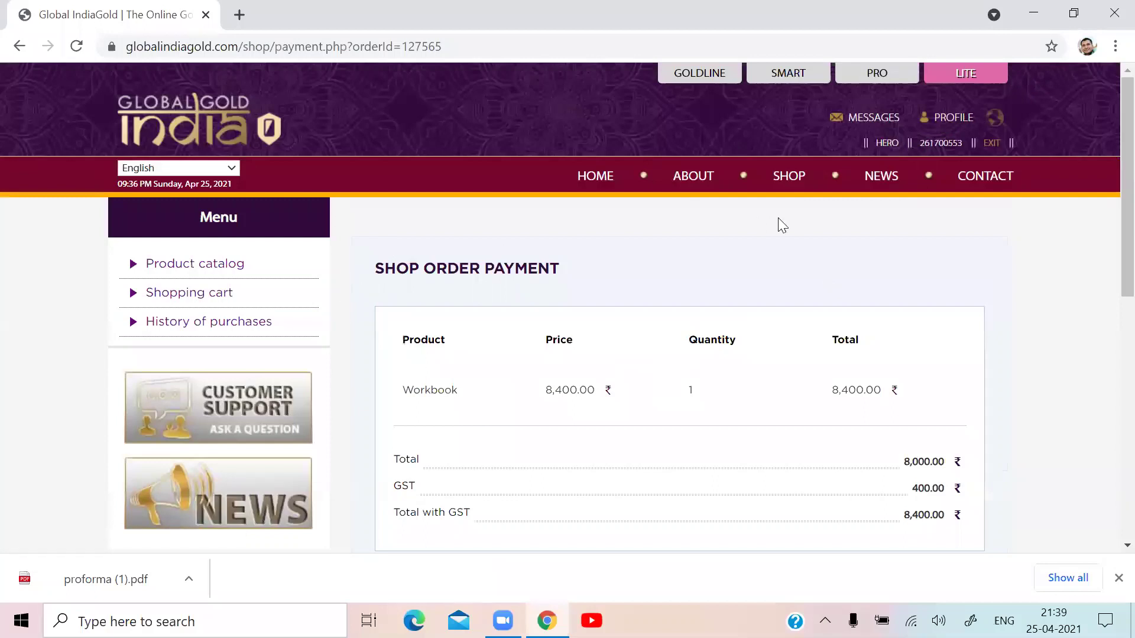
click(884, 122)
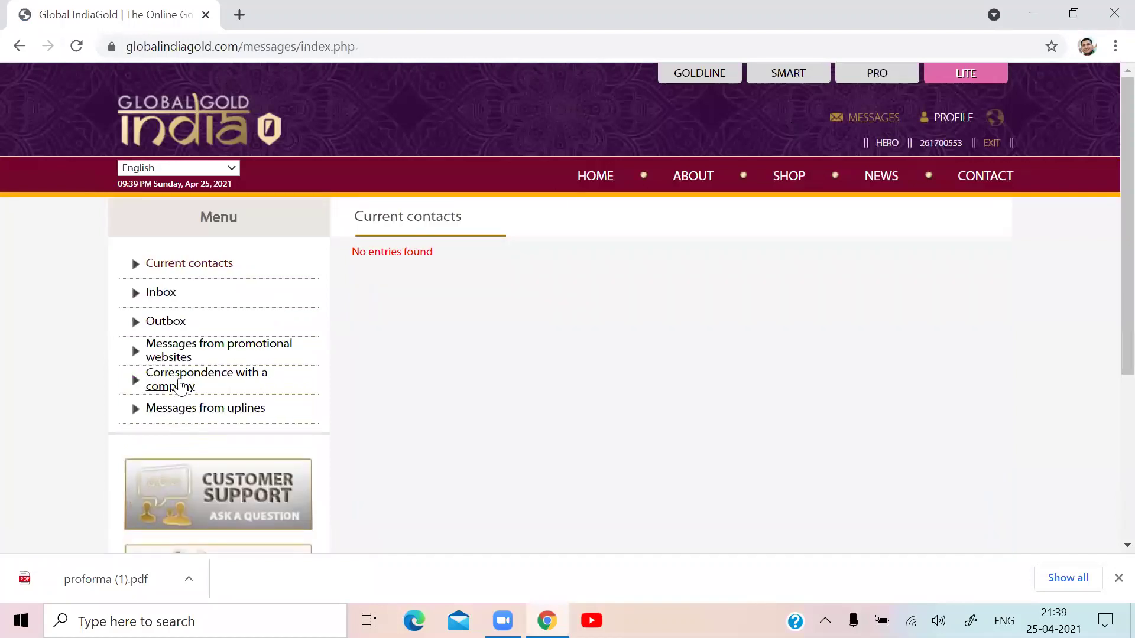
Step: Start a company question with subject 'activation of goldlite table', type Other, priority Very important
click(181, 379)
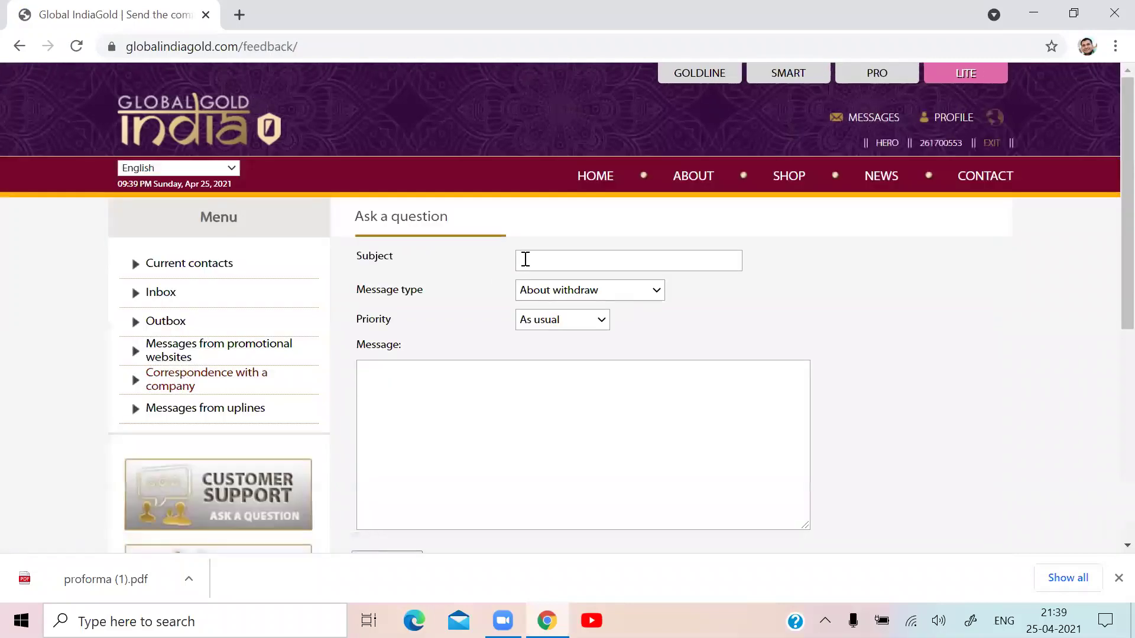
click(525, 259)
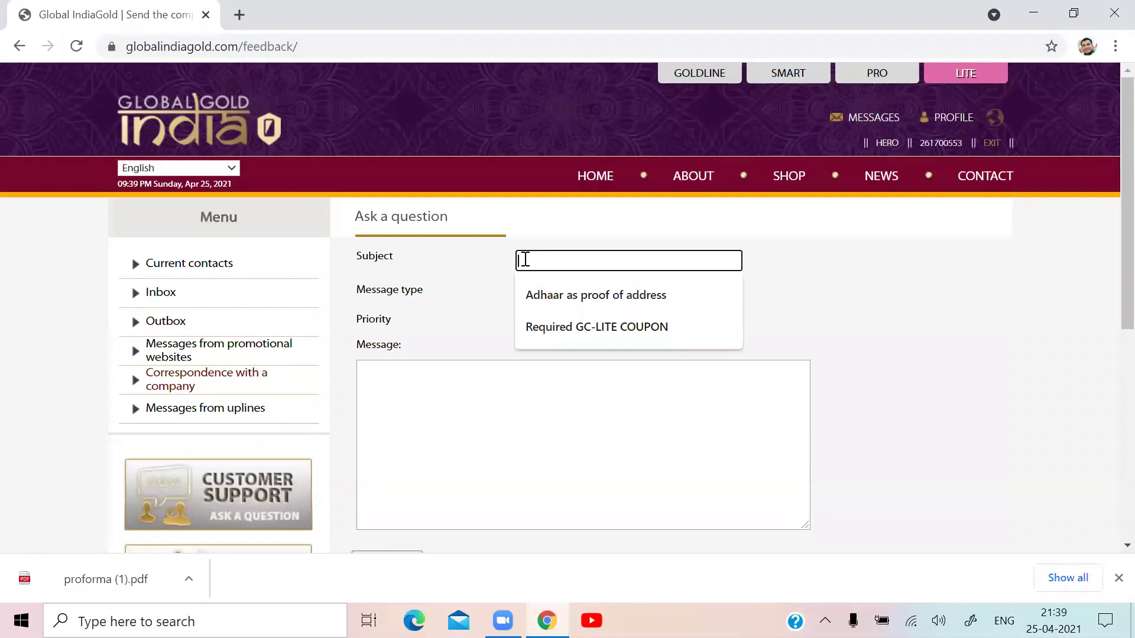
text(activ)
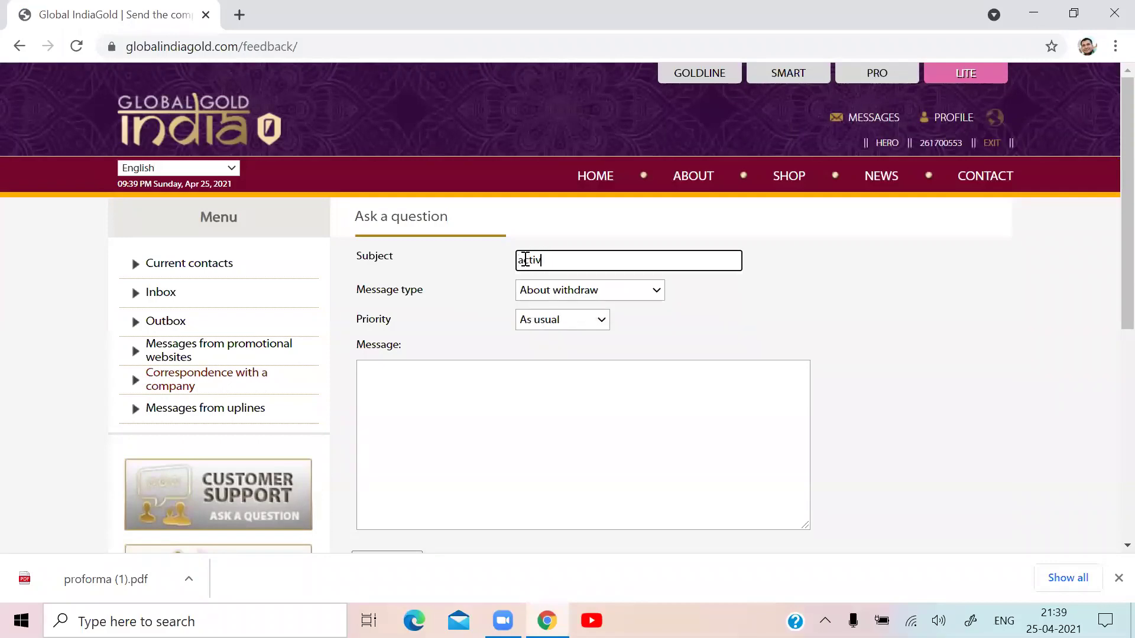
text(ation of goldlite )
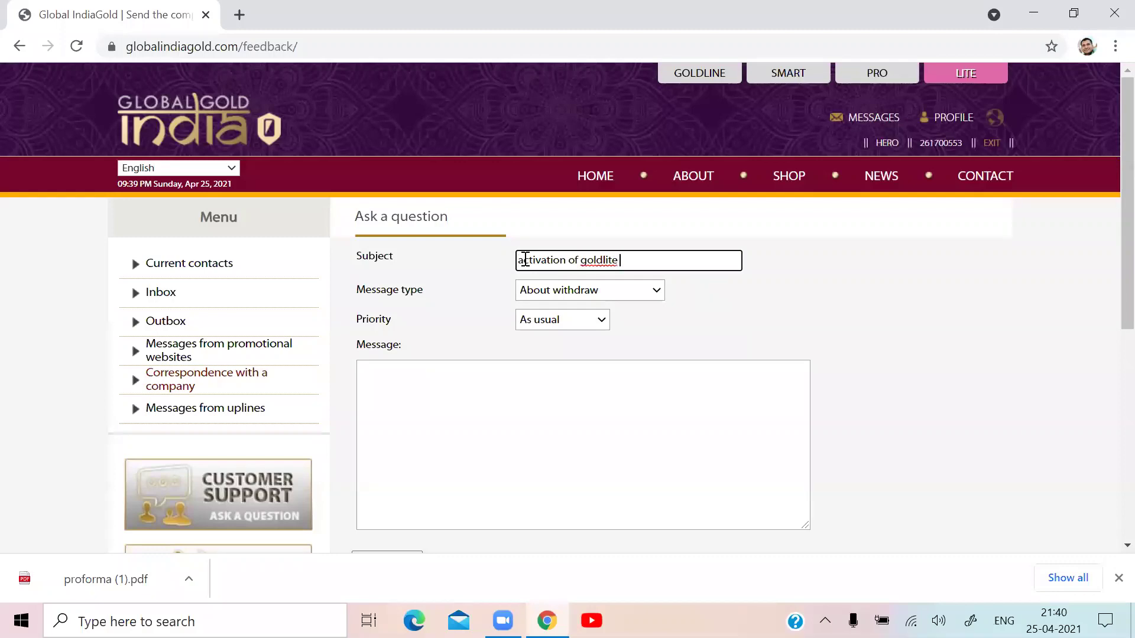
text(table)
click(584, 291)
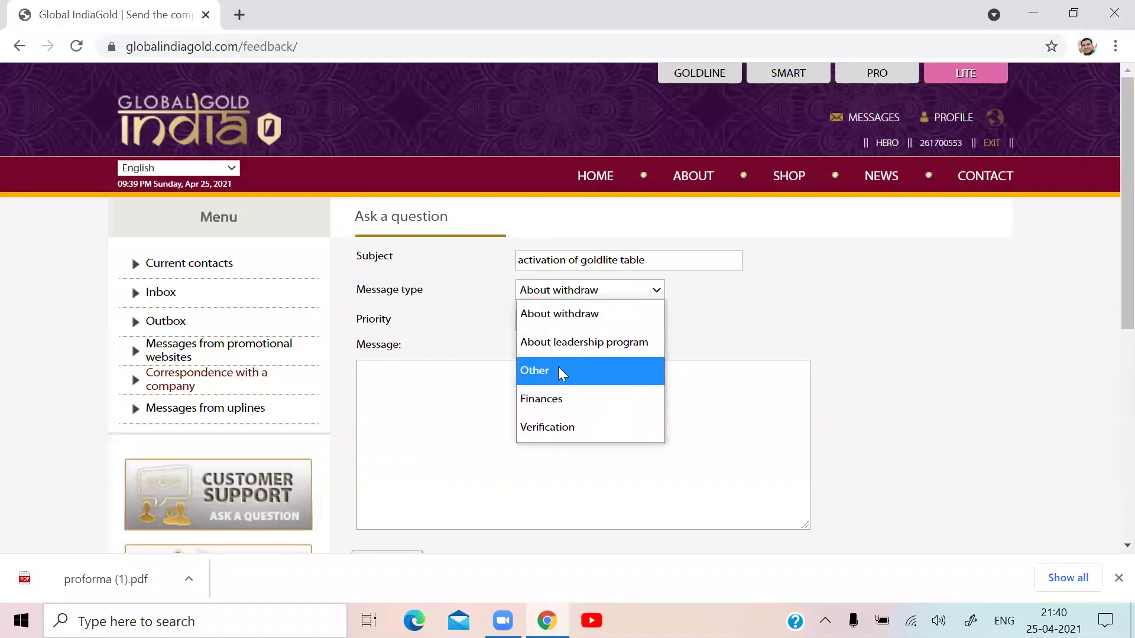
click(557, 370)
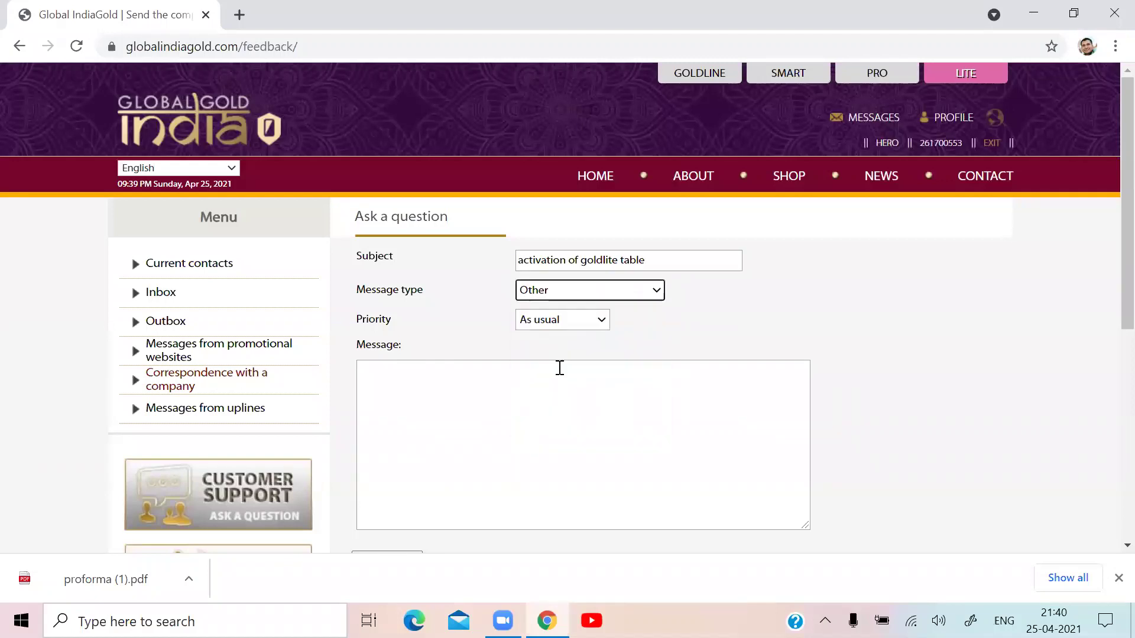
click(578, 320)
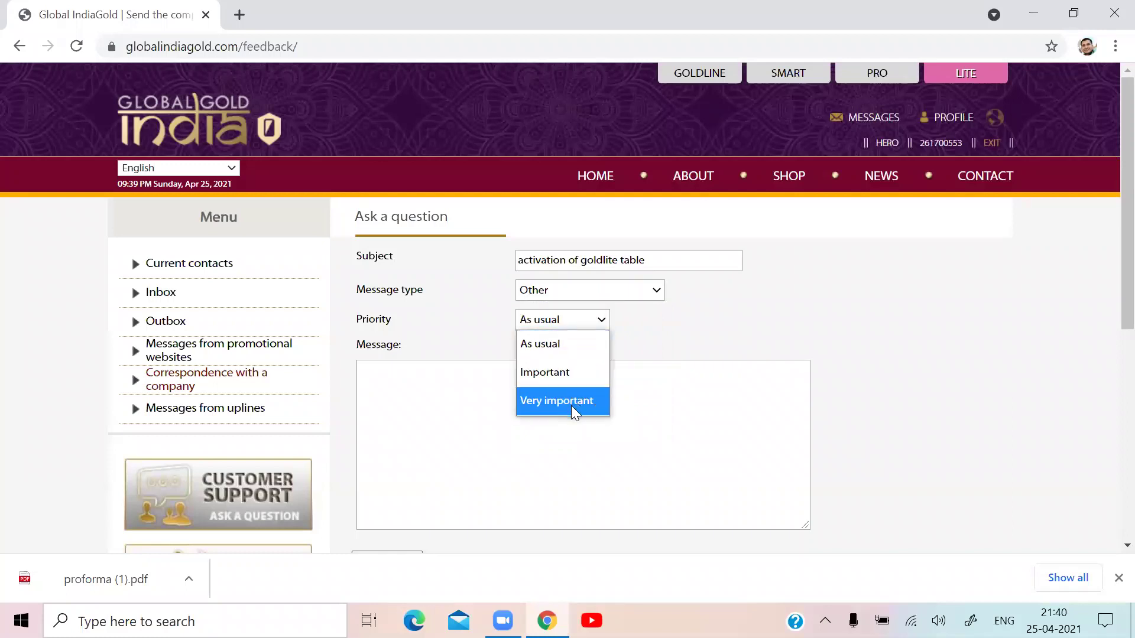
click(571, 404)
click(536, 413)
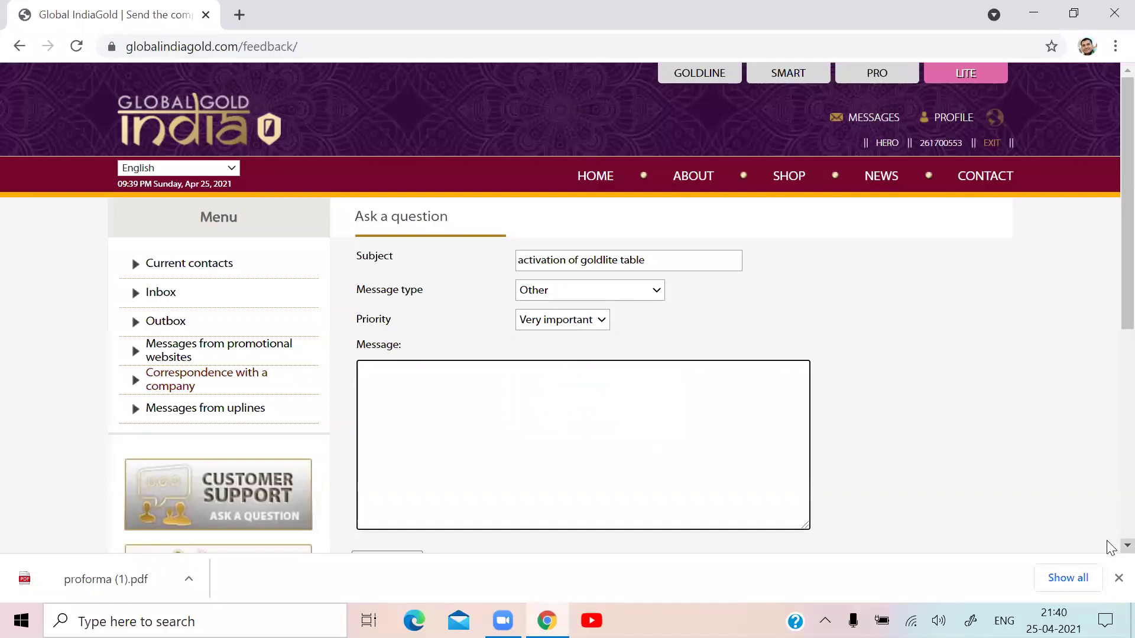
scroll(1109, 547, down, 3)
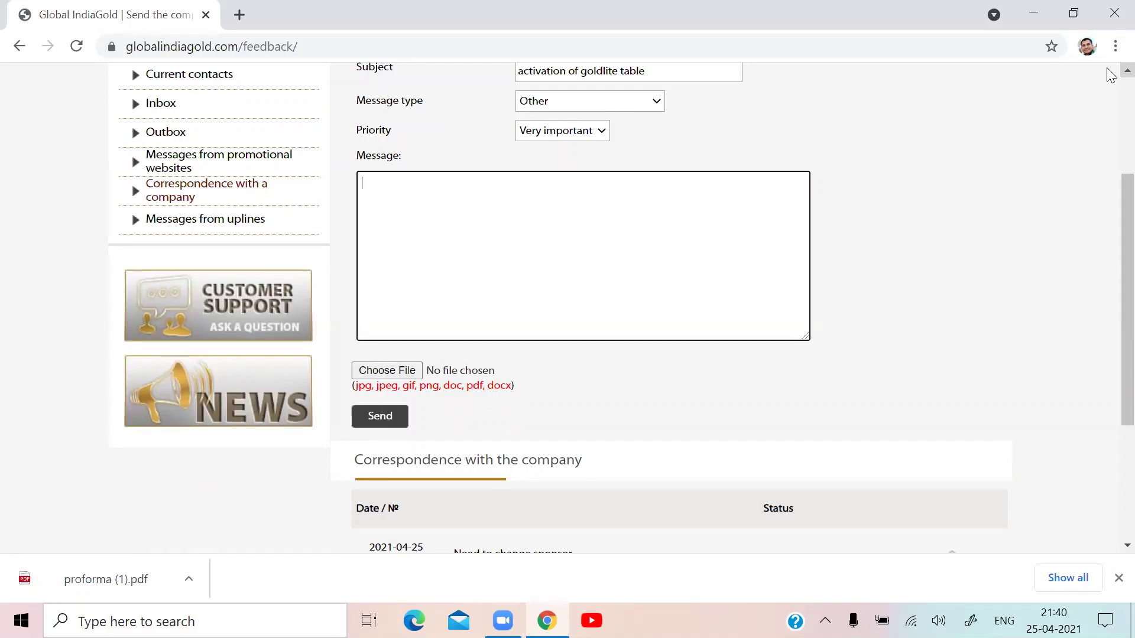
scroll(1110, 74, up, 3)
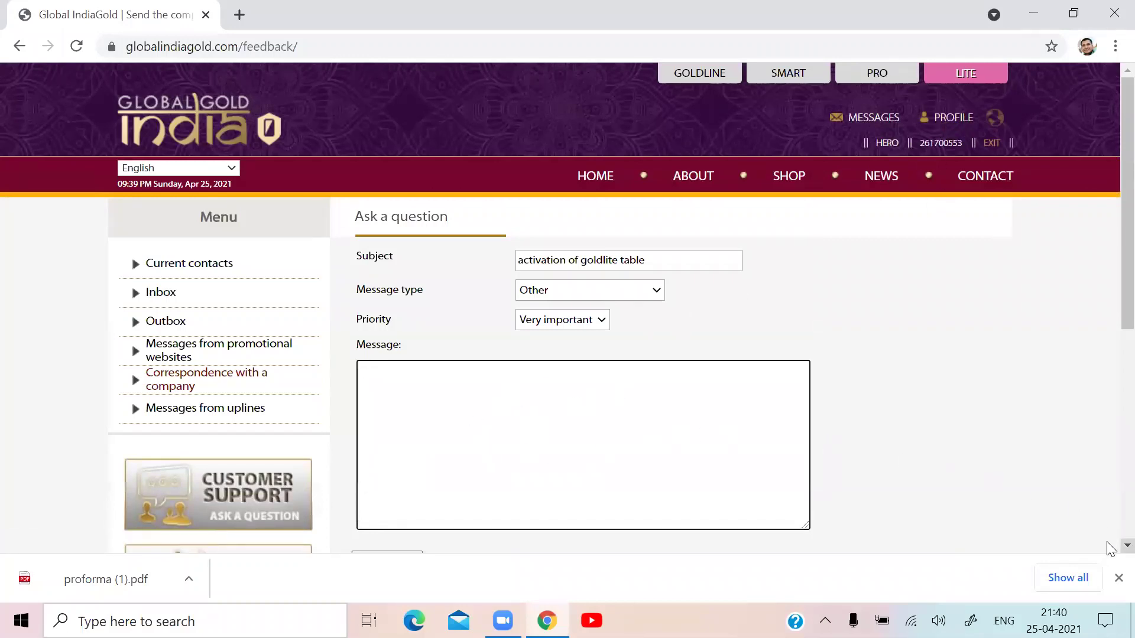
scroll(1110, 549, down, 3)
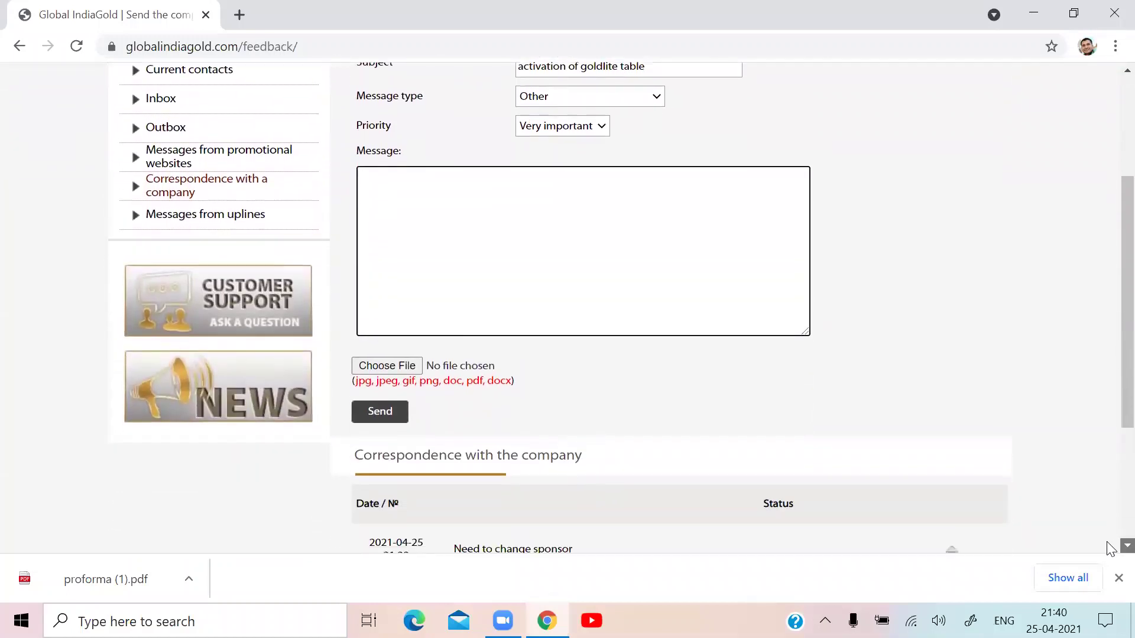
scroll(1110, 549, down, 2)
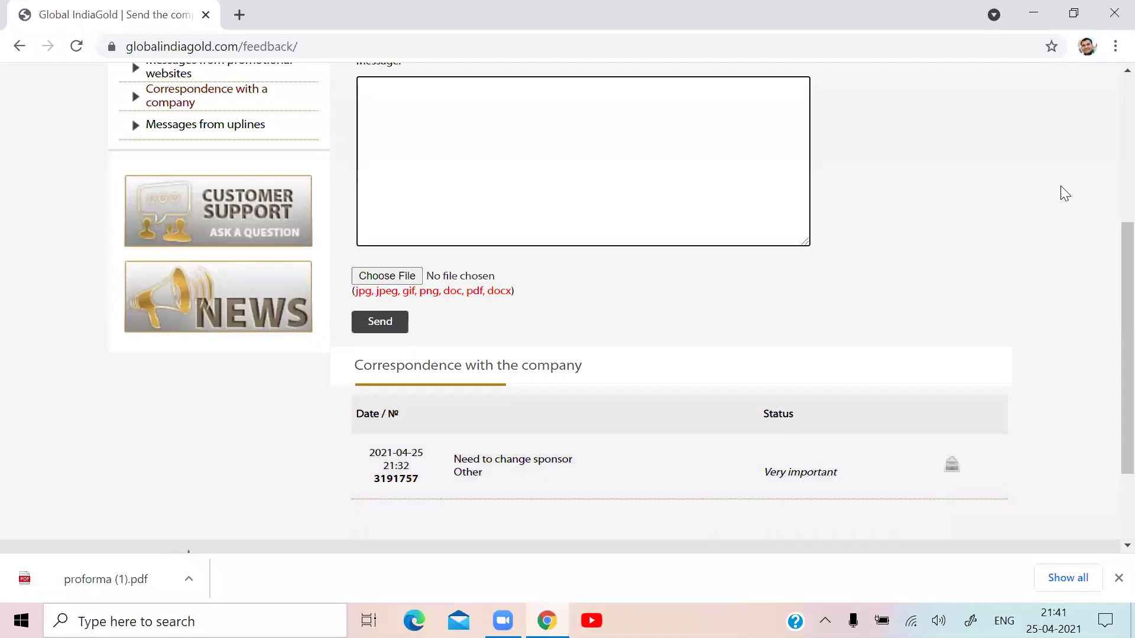
scroll(1108, 75, up, 4)
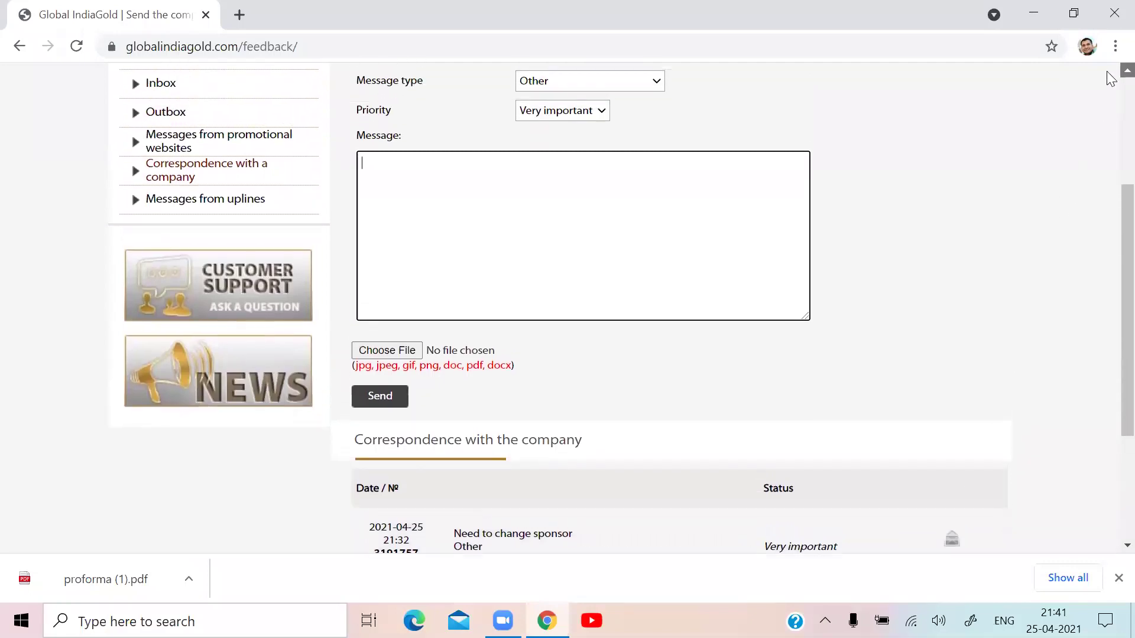
scroll(1108, 77, up, 1)
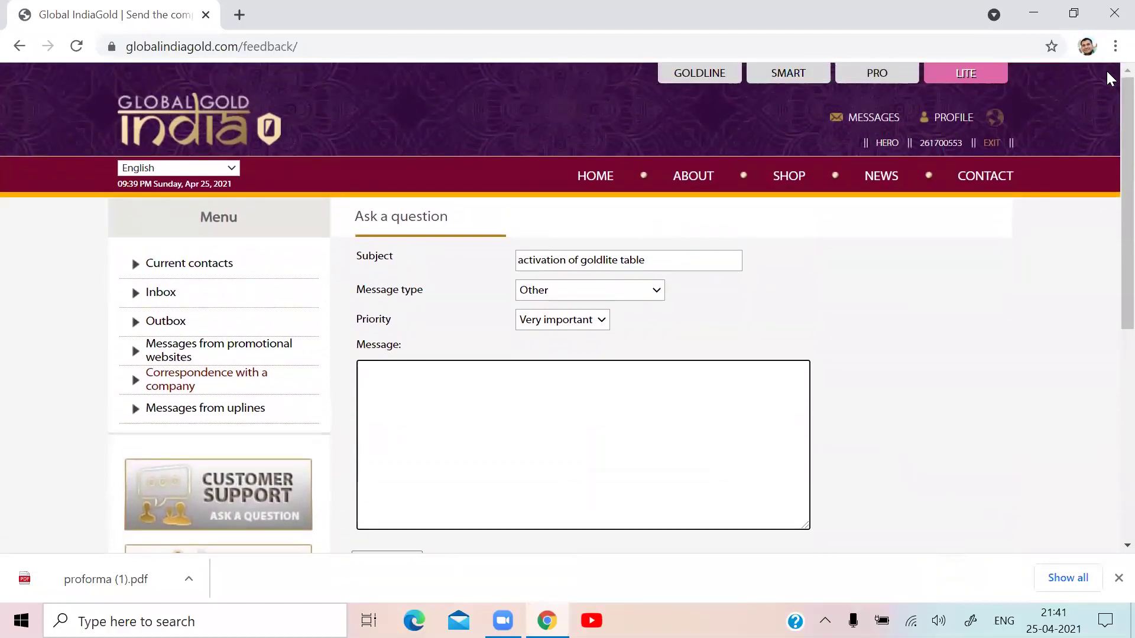
Step: Open the PROFILE page showing general information and the saved address
click(953, 119)
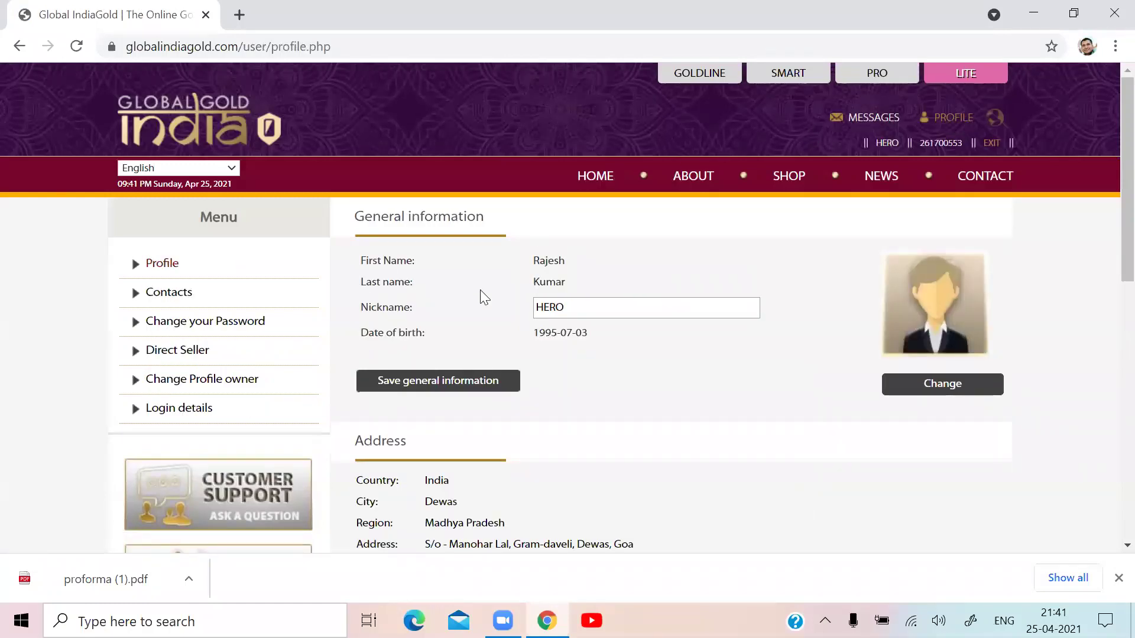
Step: Open the profile's Direct Seller section and choose Become a Direct Seller
click(175, 353)
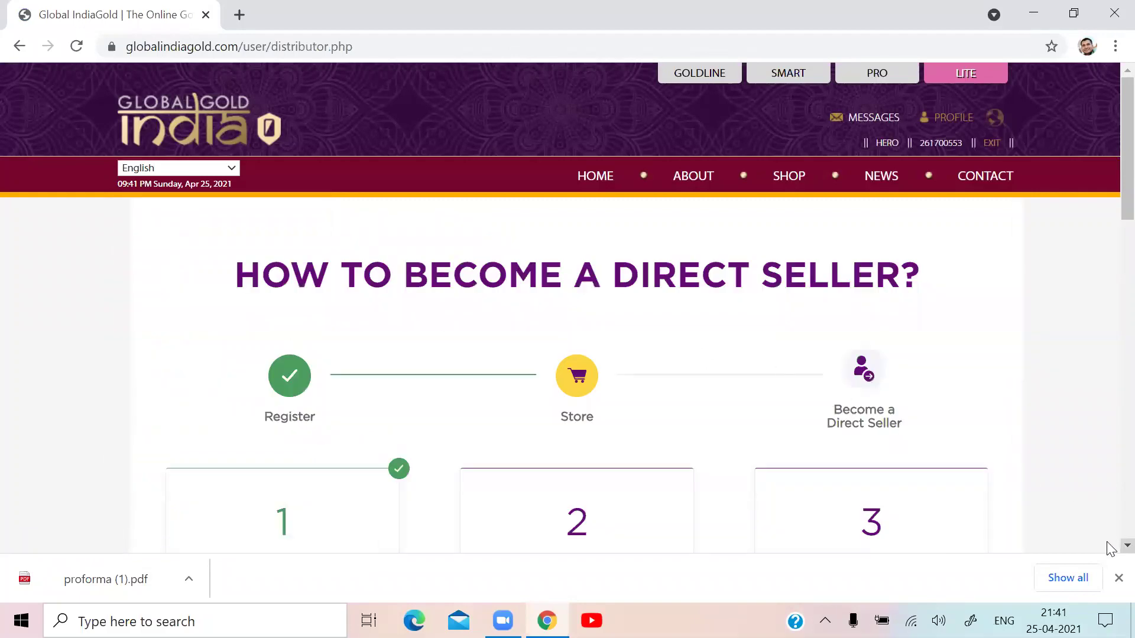
scroll(1110, 548, down, 3)
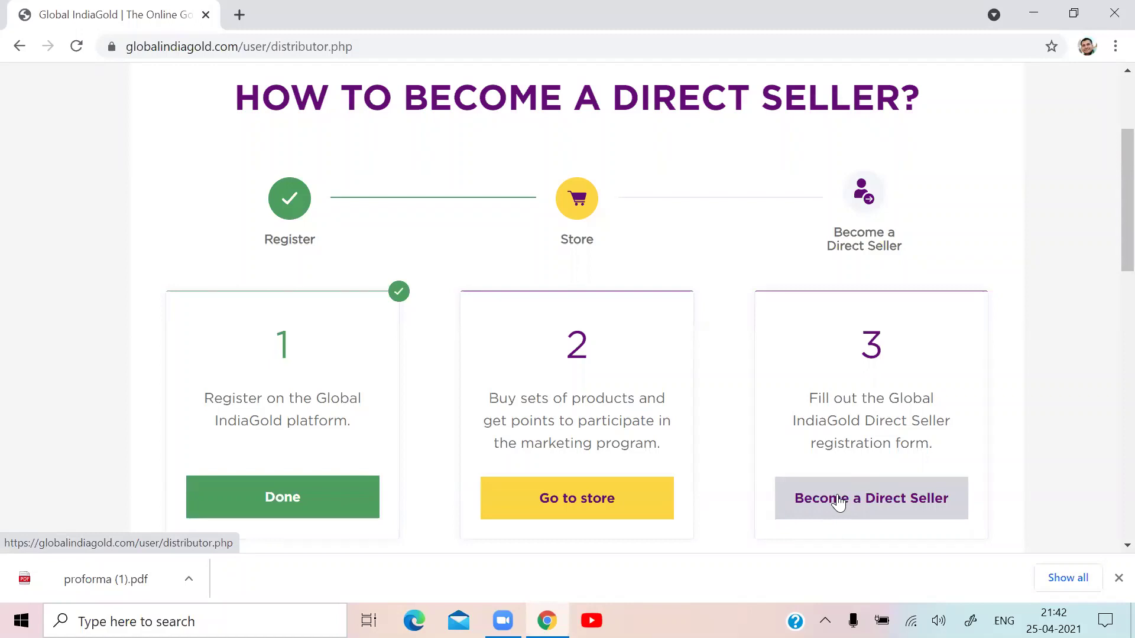
click(839, 503)
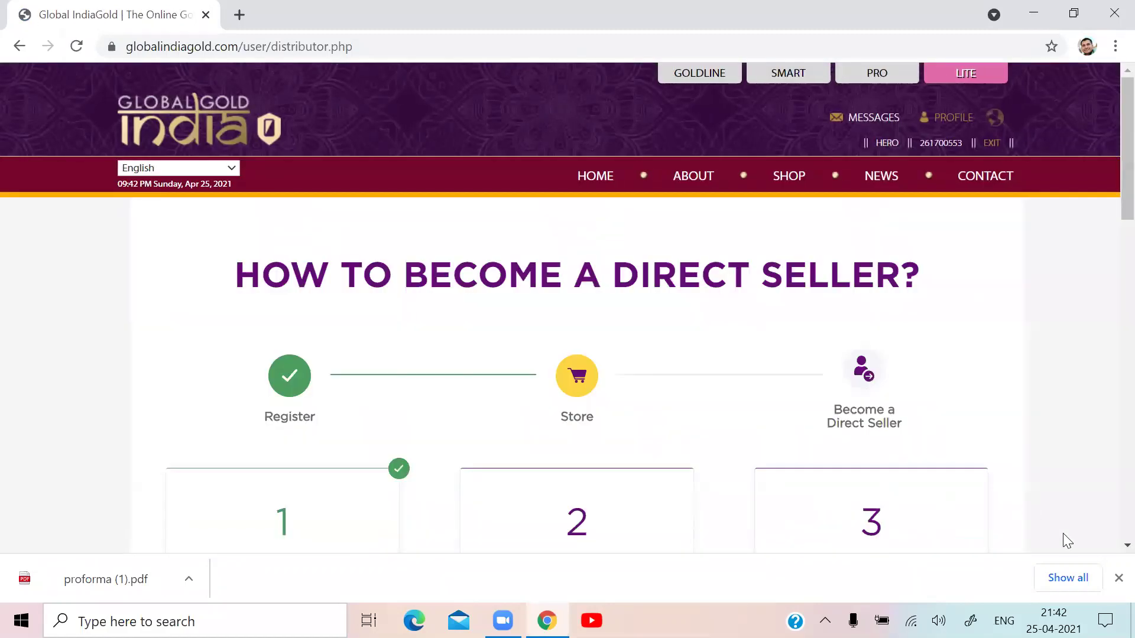
Step: Review the three Direct Seller step cards, highlighting the step 2 number and Store label
click(1126, 546)
scroll(839, 449, down, 2)
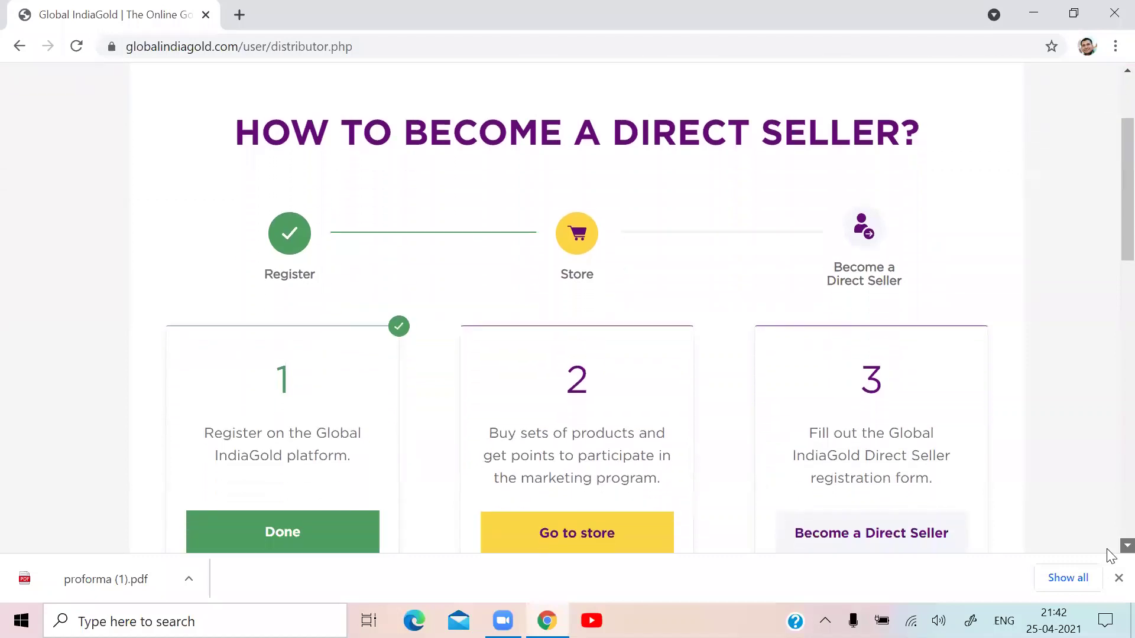
double_click(576, 344)
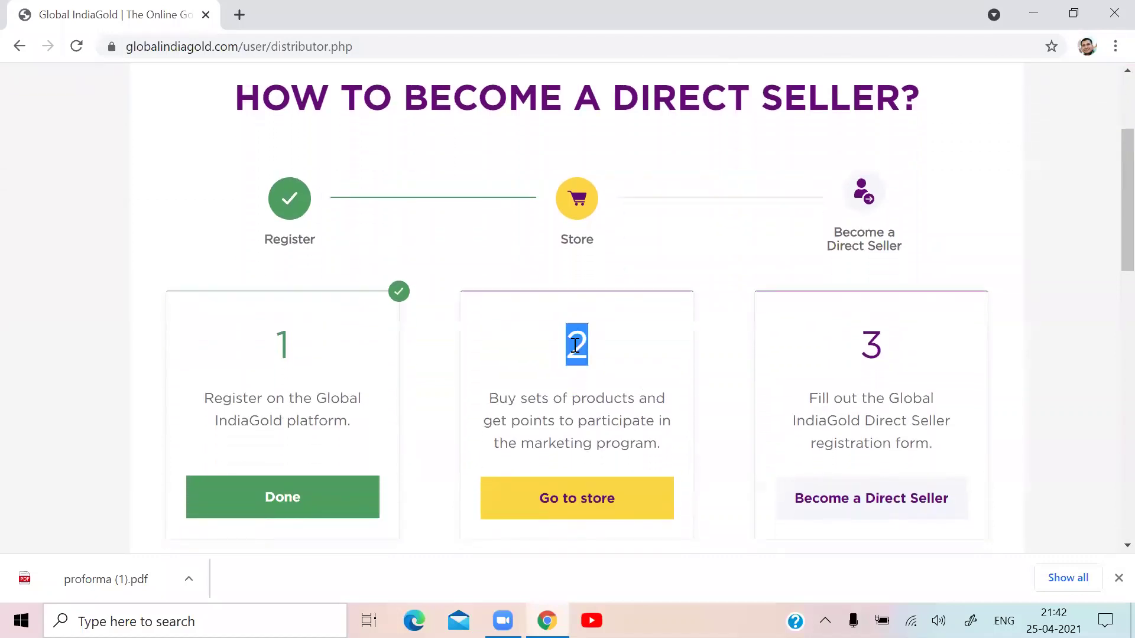
double_click(578, 212)
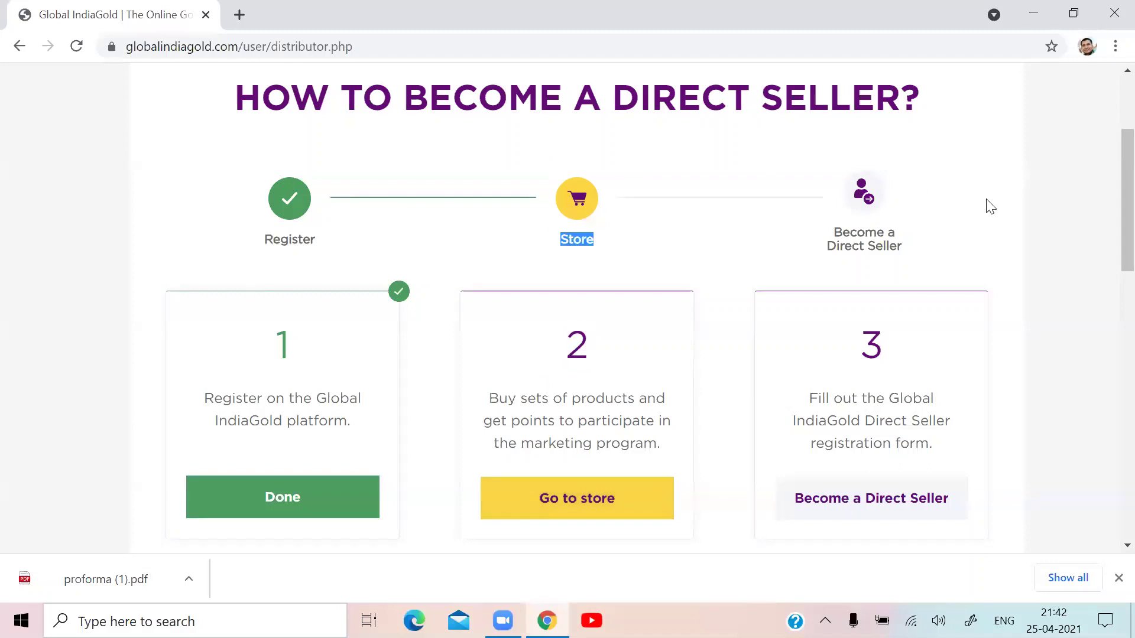
scroll(1109, 80, up, 2)
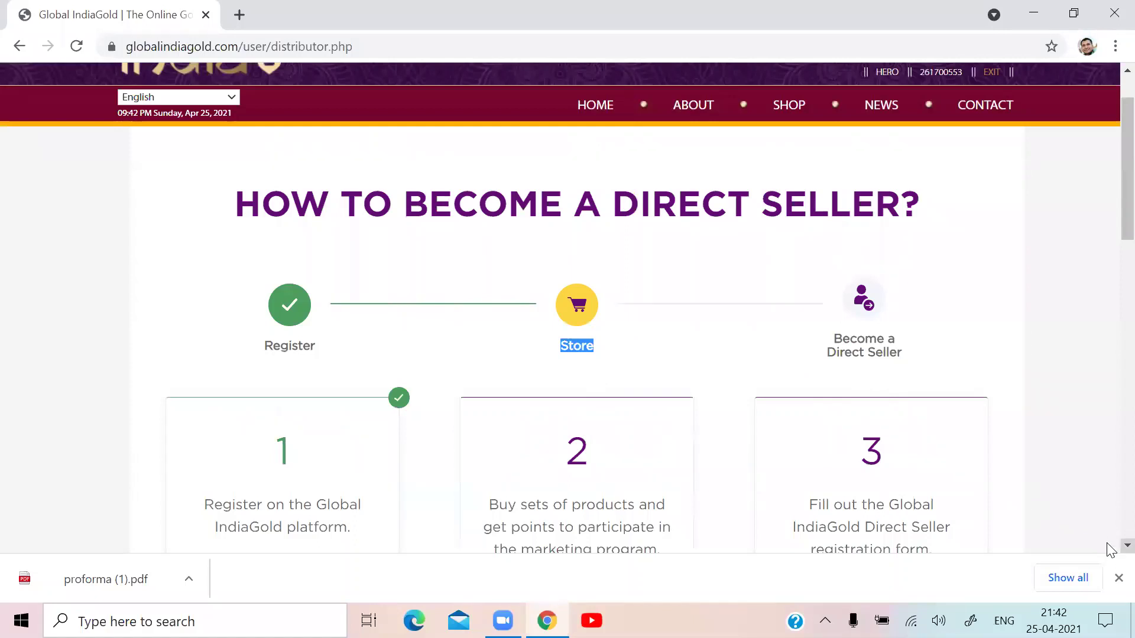
scroll(1108, 544, down, 3)
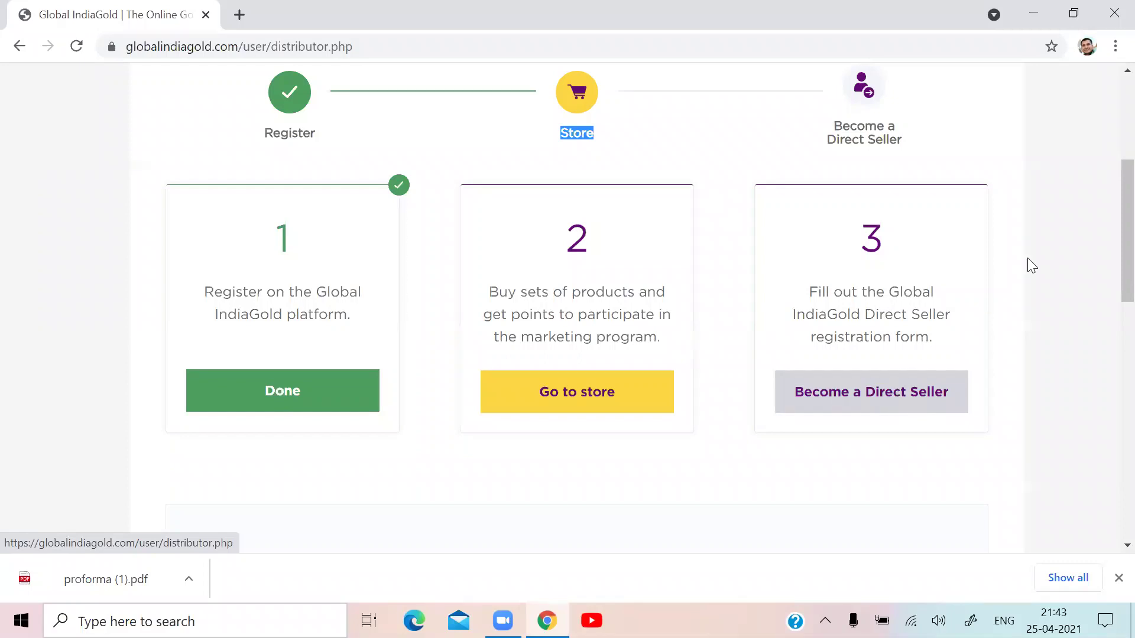
scroll(1110, 81, up, 5)
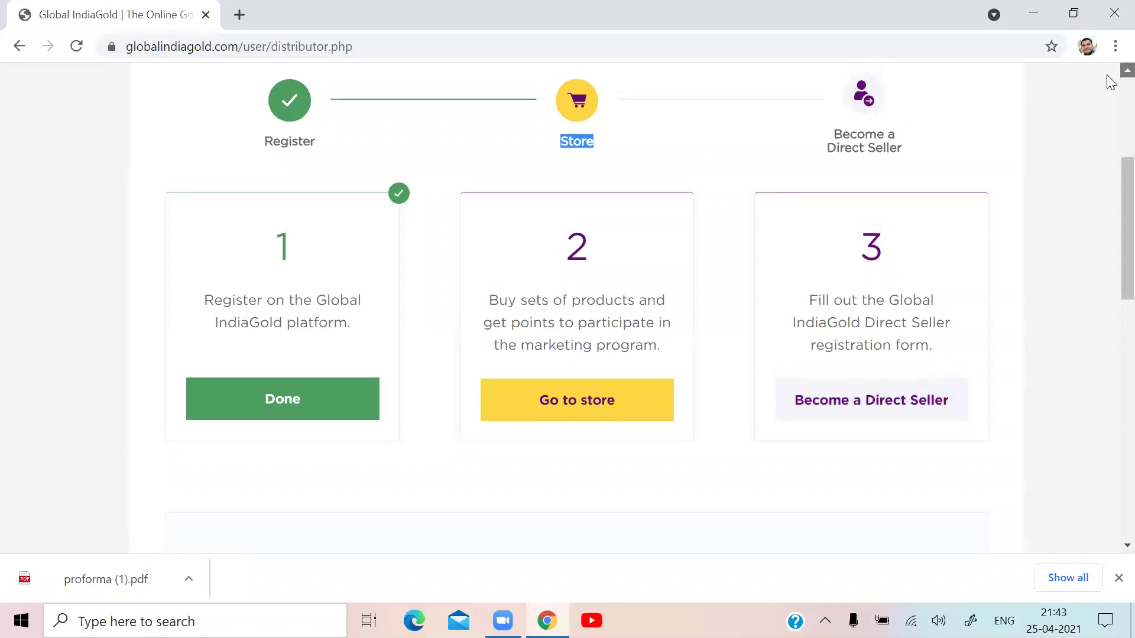
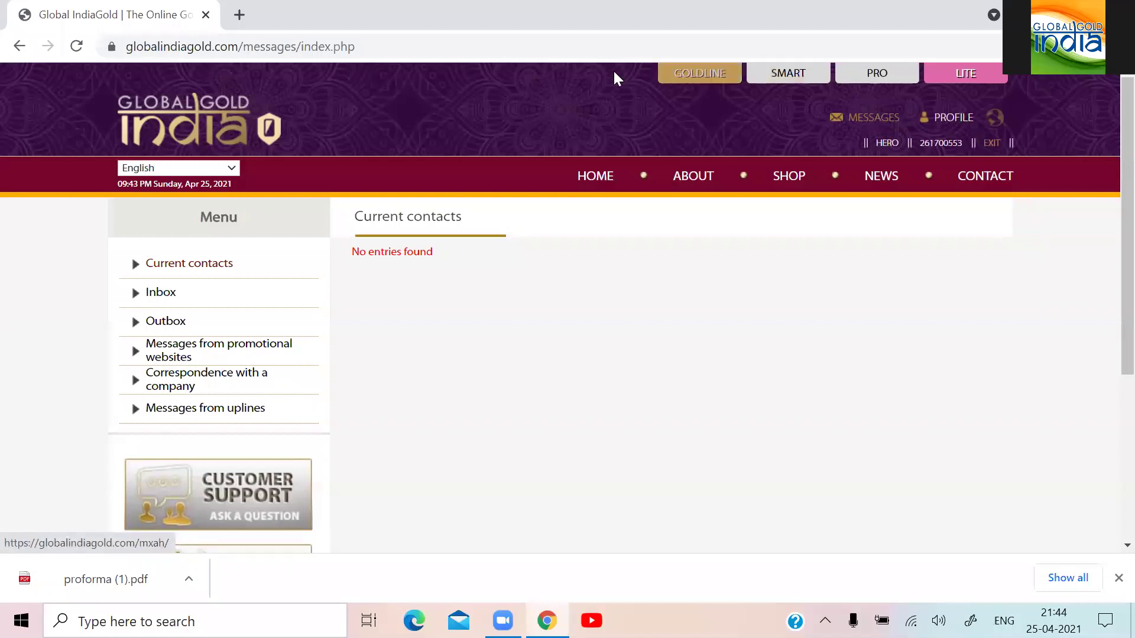
Step: Sign out, then sign back in with a different saved login from Chrome's autofill list
click(990, 144)
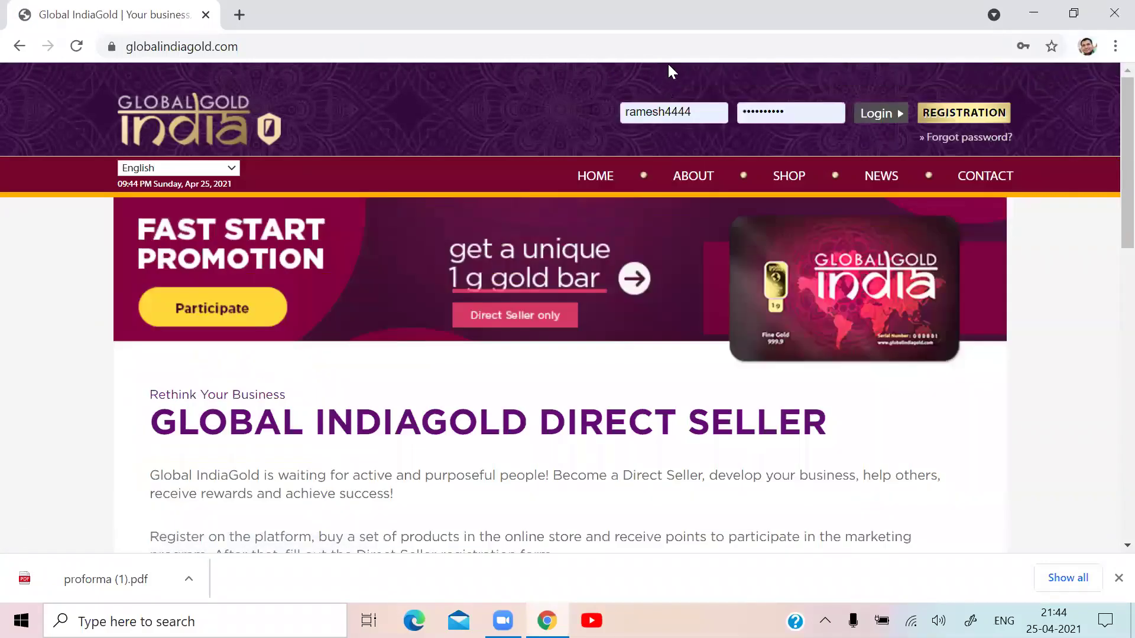
click(704, 108)
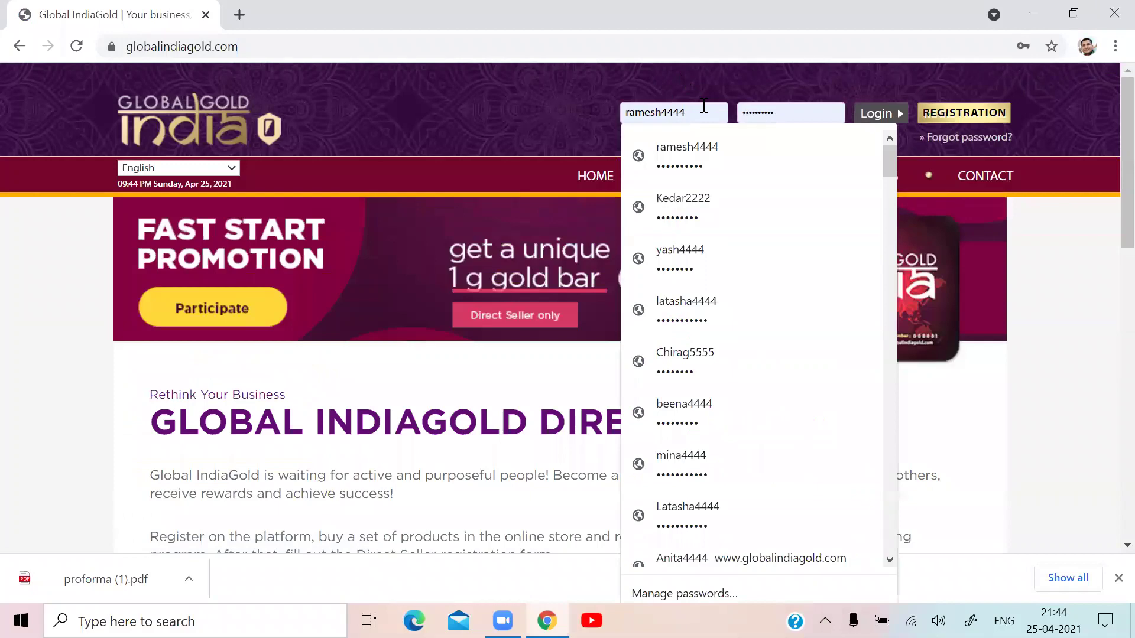
click(682, 311)
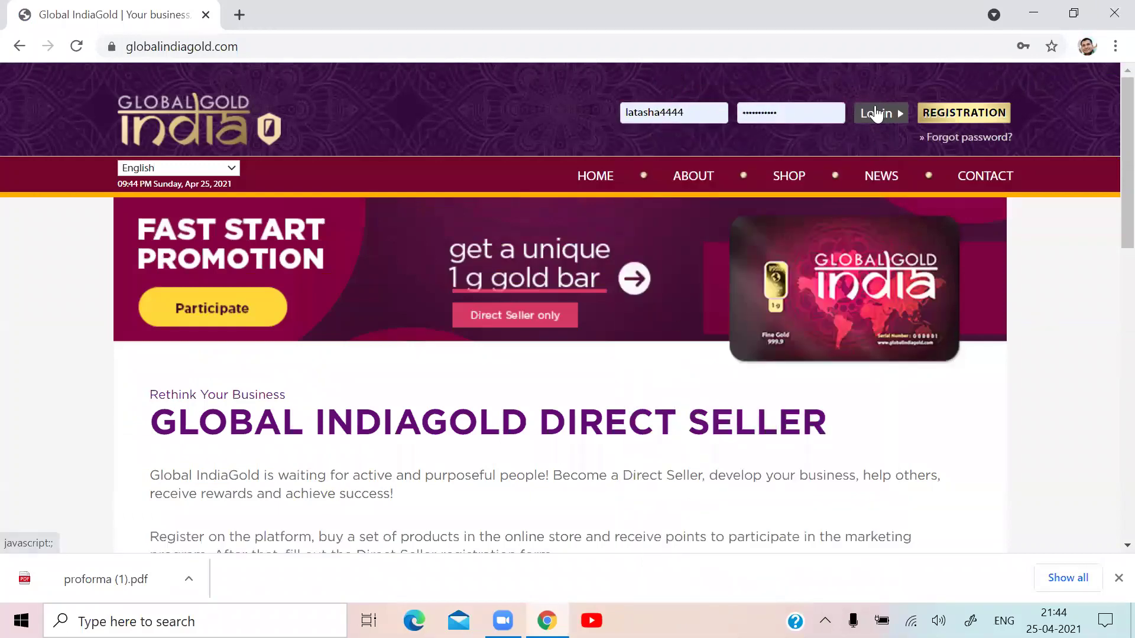
click(875, 114)
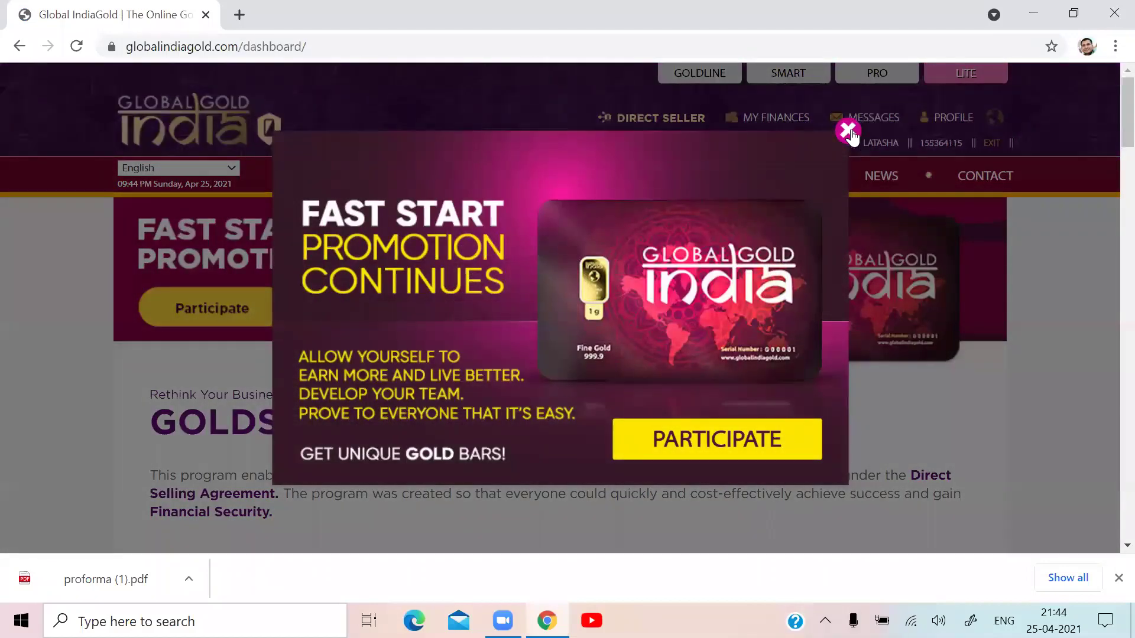
Step: Close the Fast Start Promotion popup on the newly signed-in account's dashboard
click(849, 132)
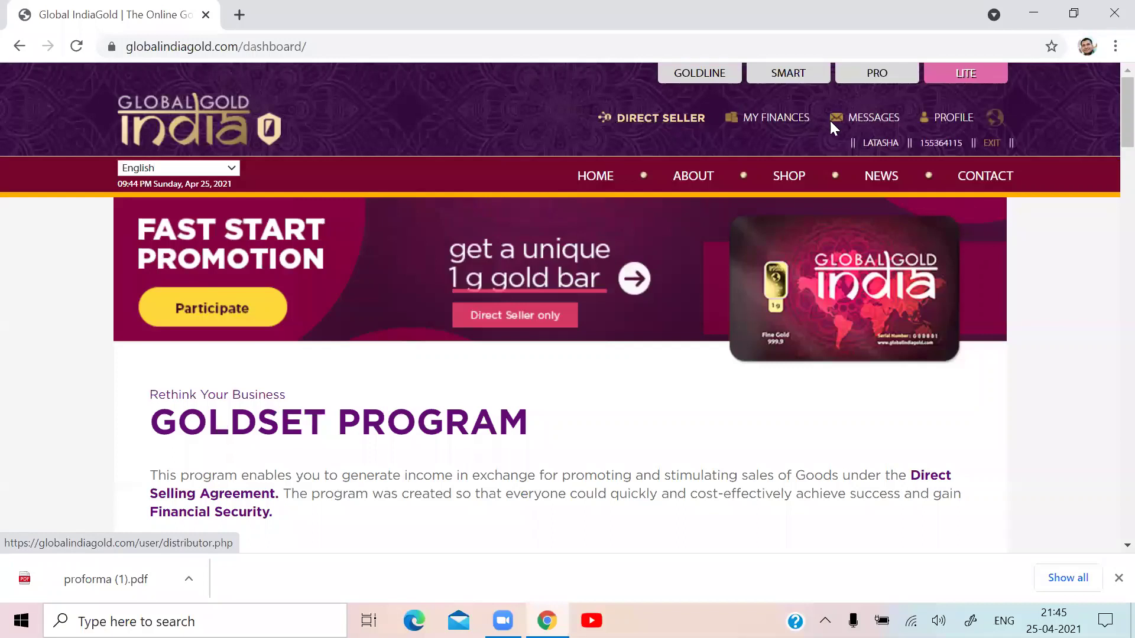
Step: Sign out and log in as another saved account, found by typing the start of its username
click(989, 146)
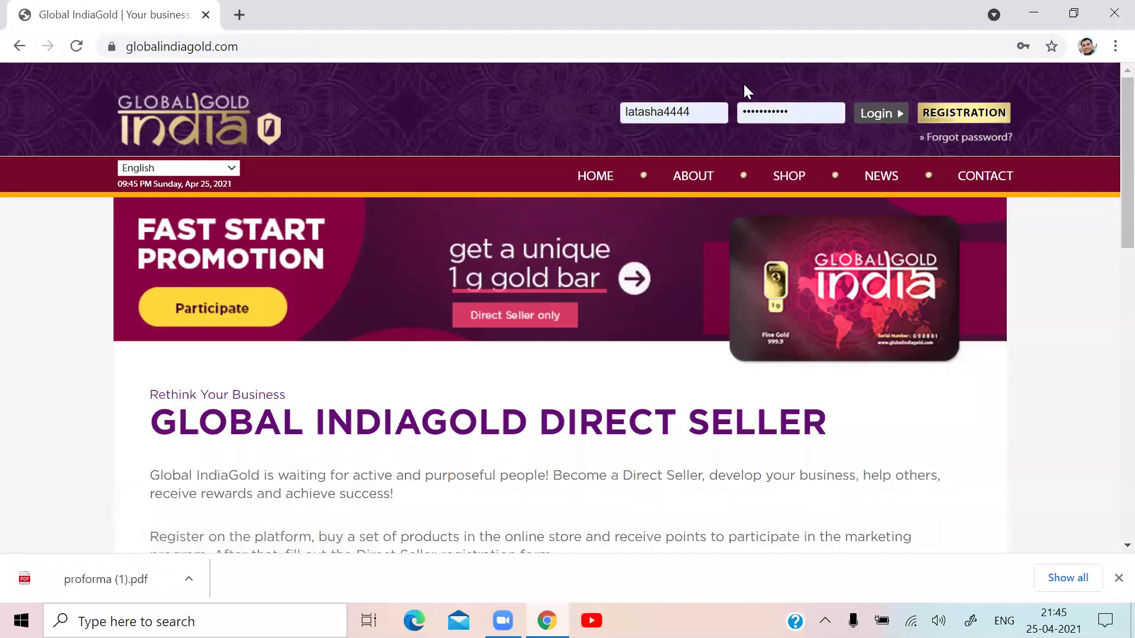
click(702, 111)
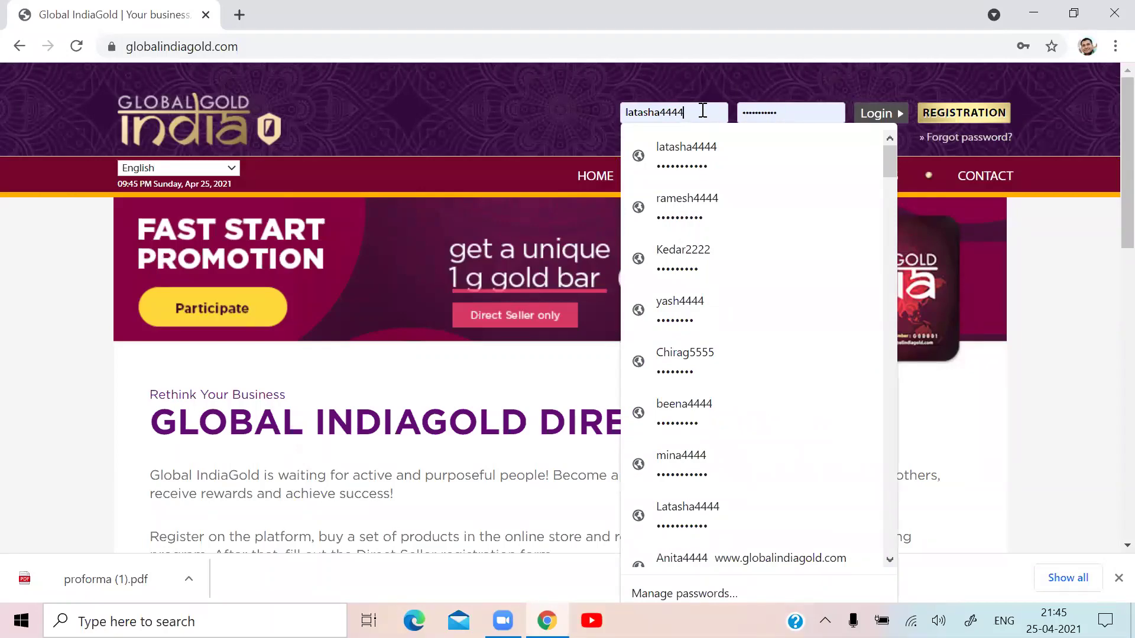
key(BackSpace)
key(BackSpace)
key(BackSpace)
key(BackSpace)
key(BackSpace)
key(BackSpace)
key(BackSpace)
key(BackSpace)
key(BackSpace)
key(BackSpace)
key(BackSpace)
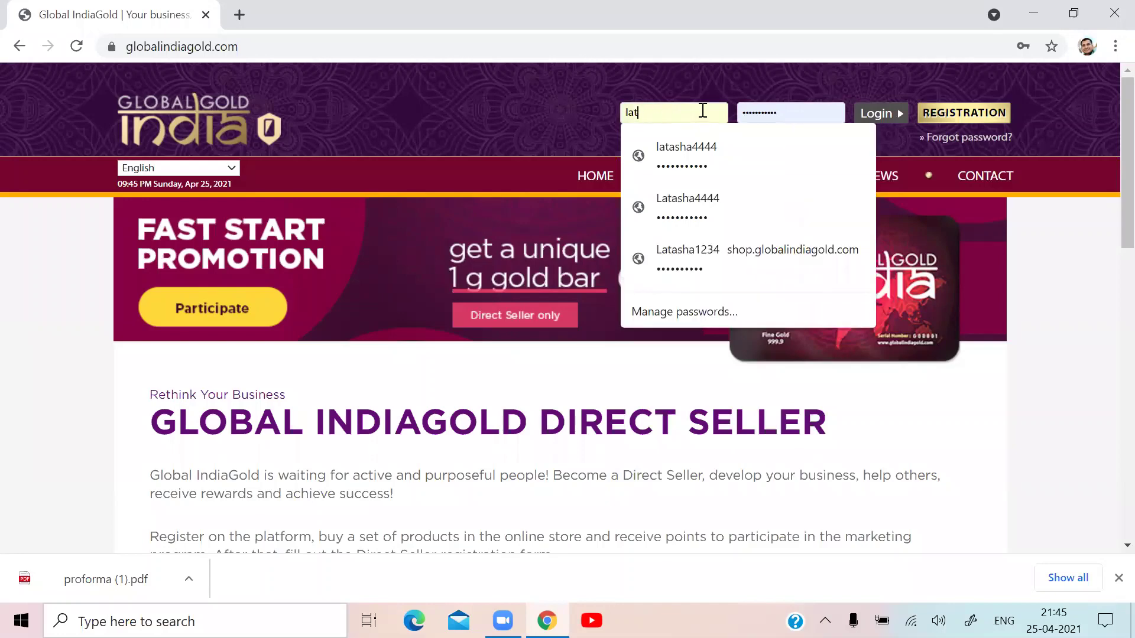
text(ra)
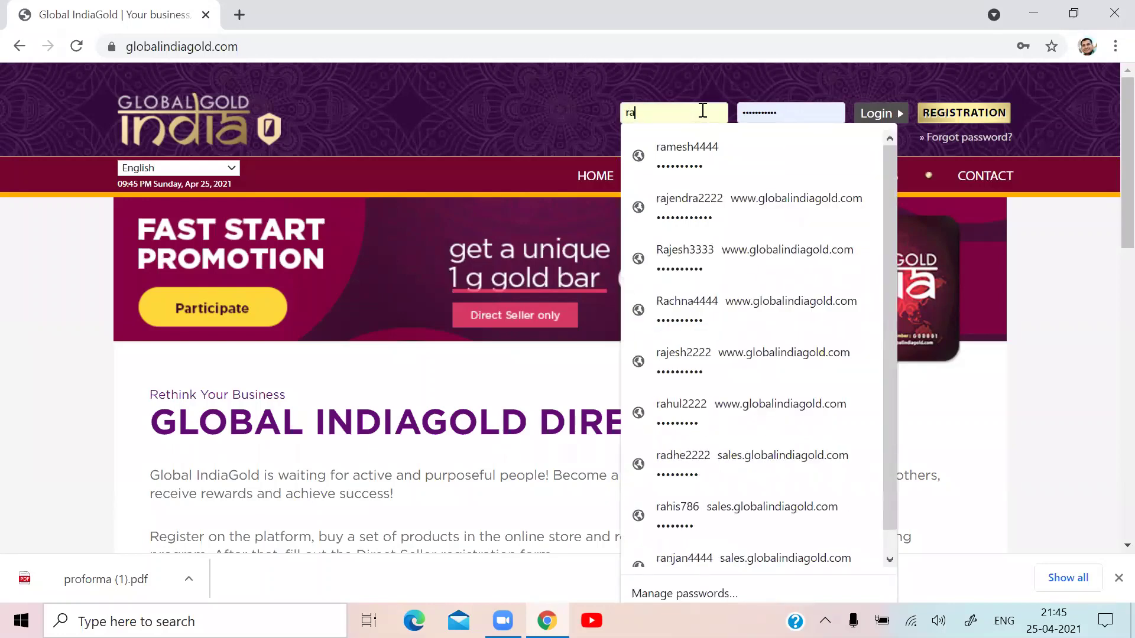
text(mesh4444)
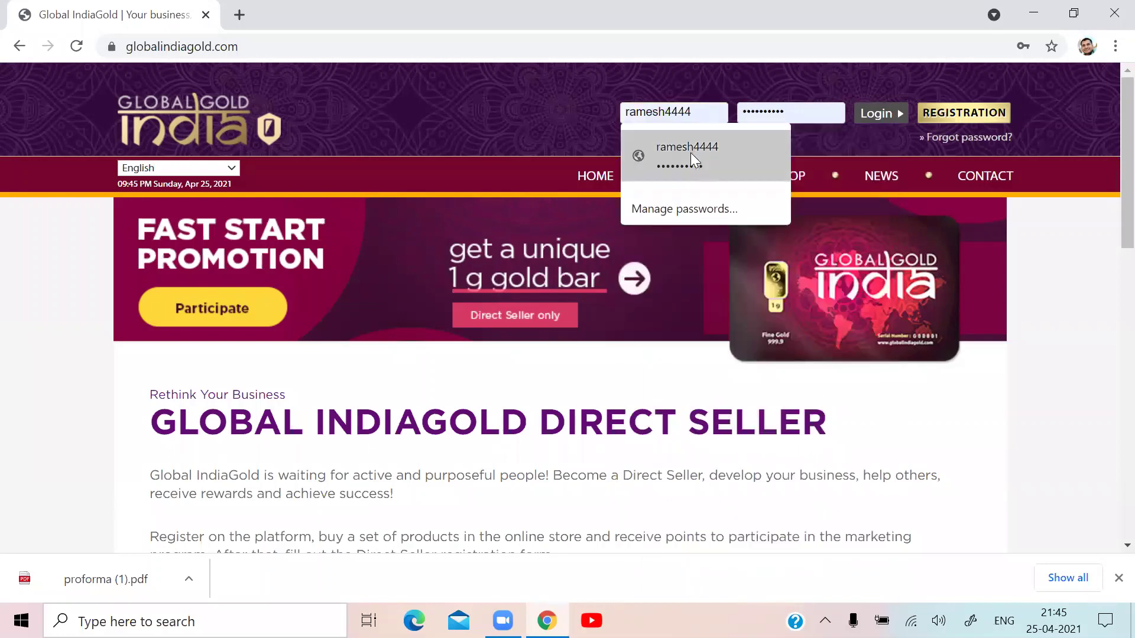
click(690, 153)
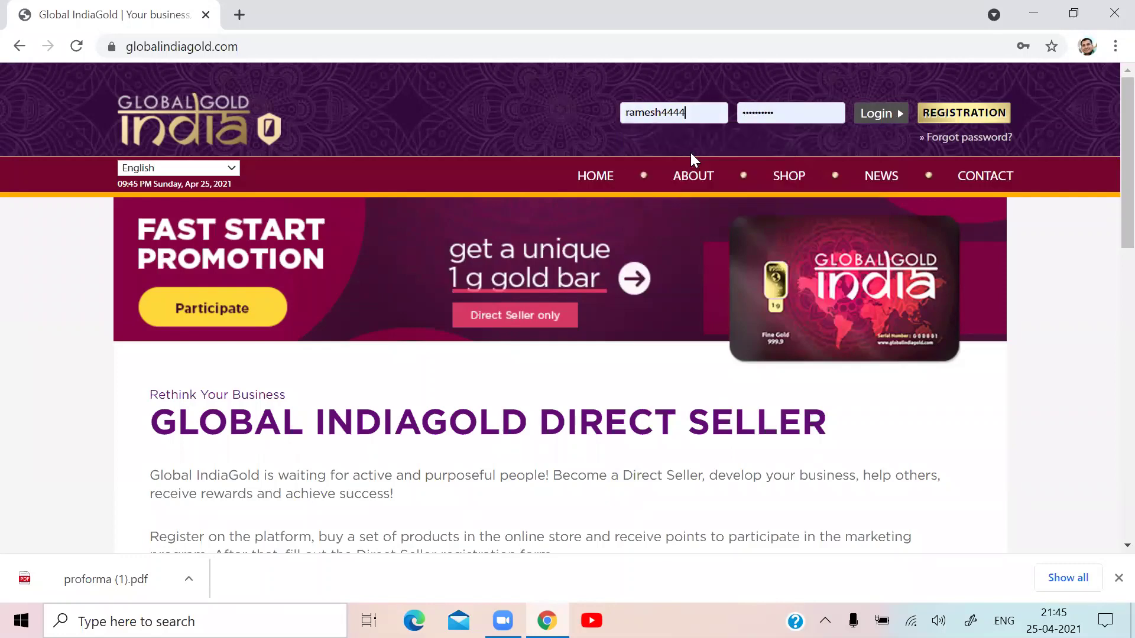
click(875, 113)
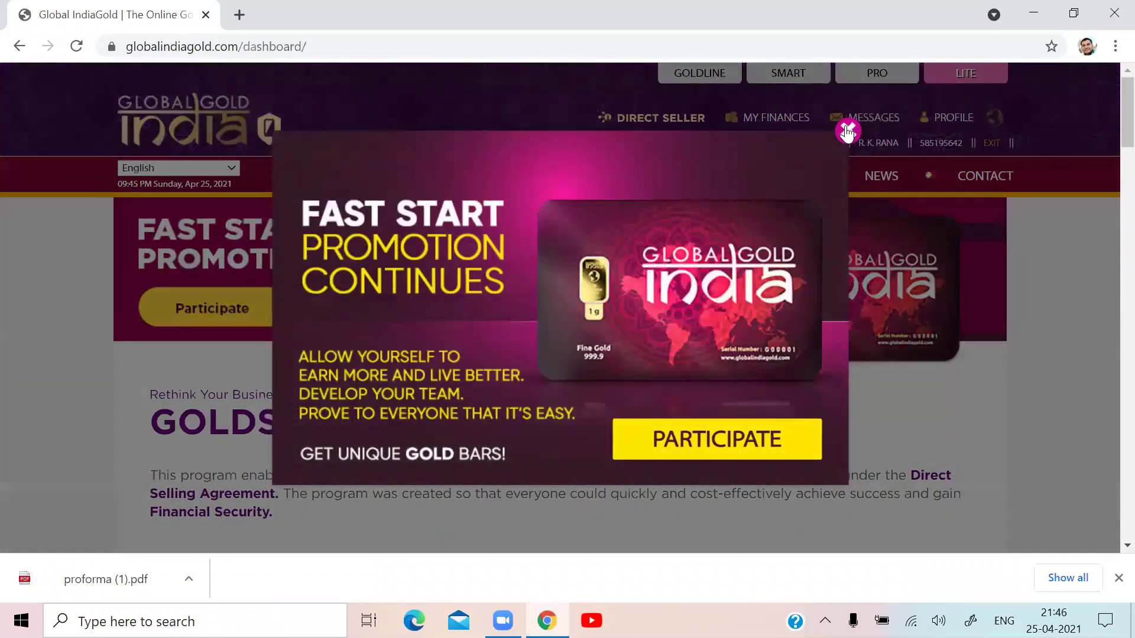
Step: Close the Fast Start Promotion popup covering the GoldSet Program dashboard
click(847, 131)
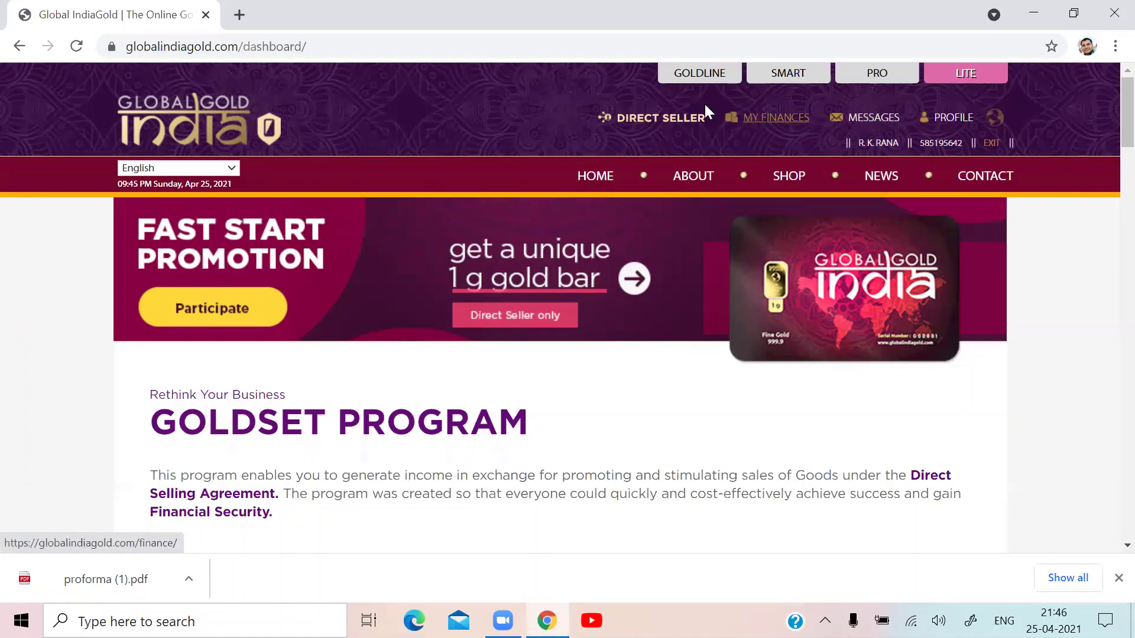
Step: Open and reload MY FINANCES, then scroll the Leadership Program down to 'I want to become a Leader!'
click(765, 122)
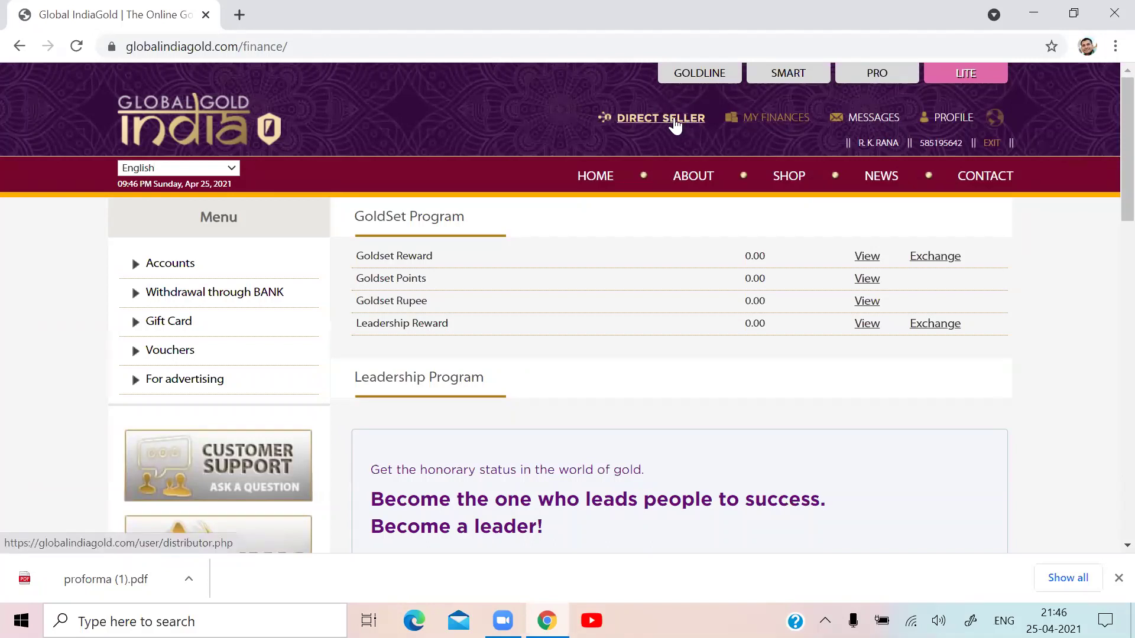
click(770, 120)
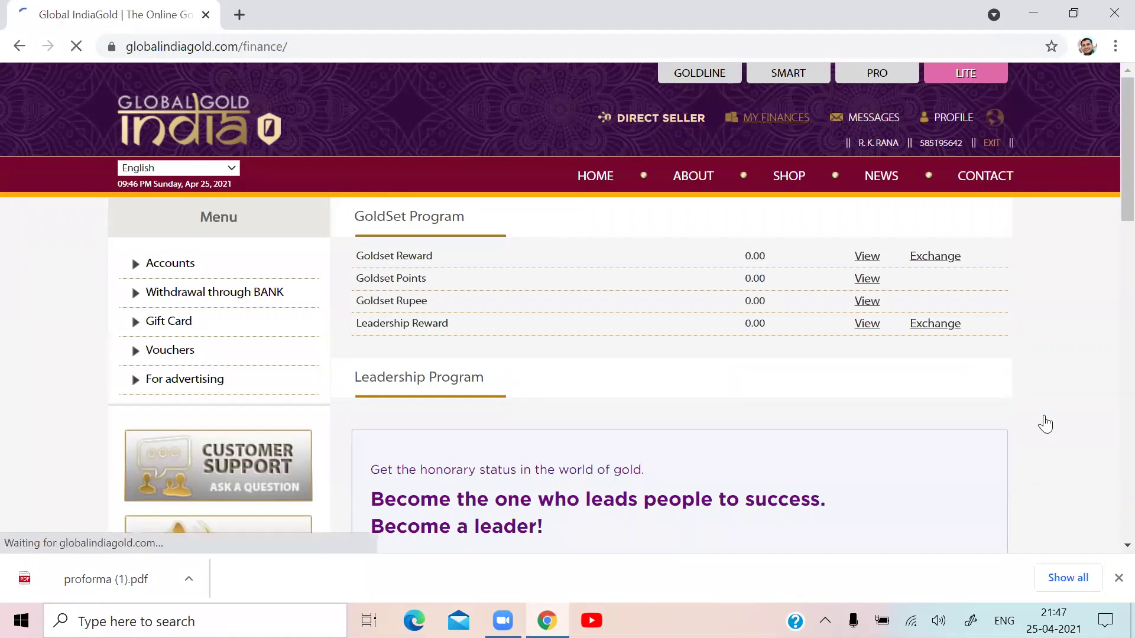
scroll(1111, 549, down, 3)
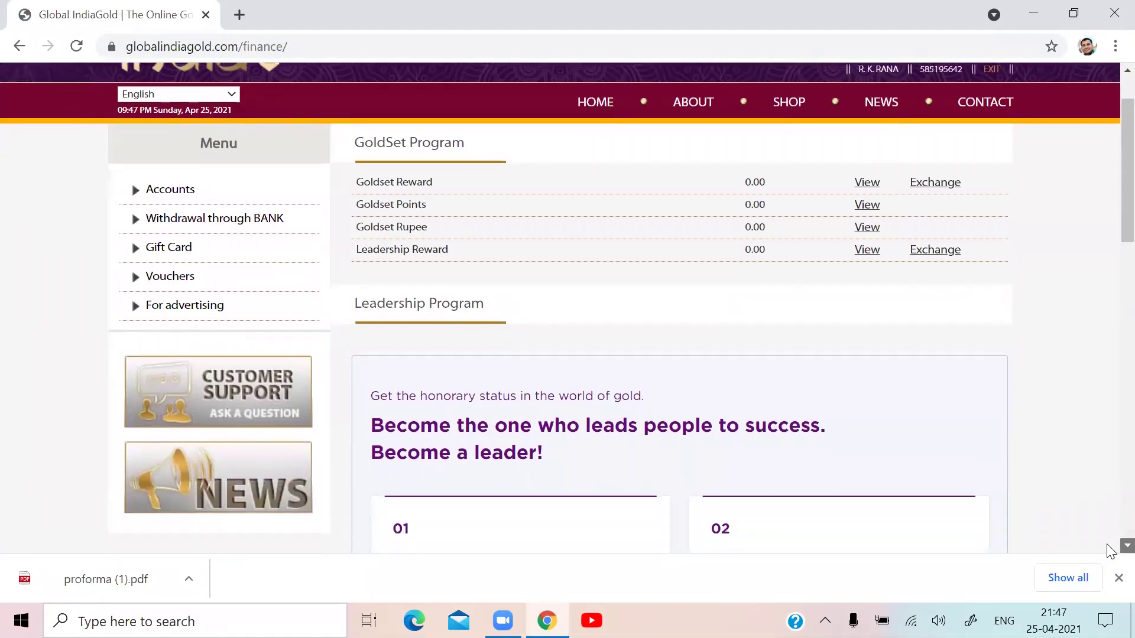
scroll(1111, 549, down, 3)
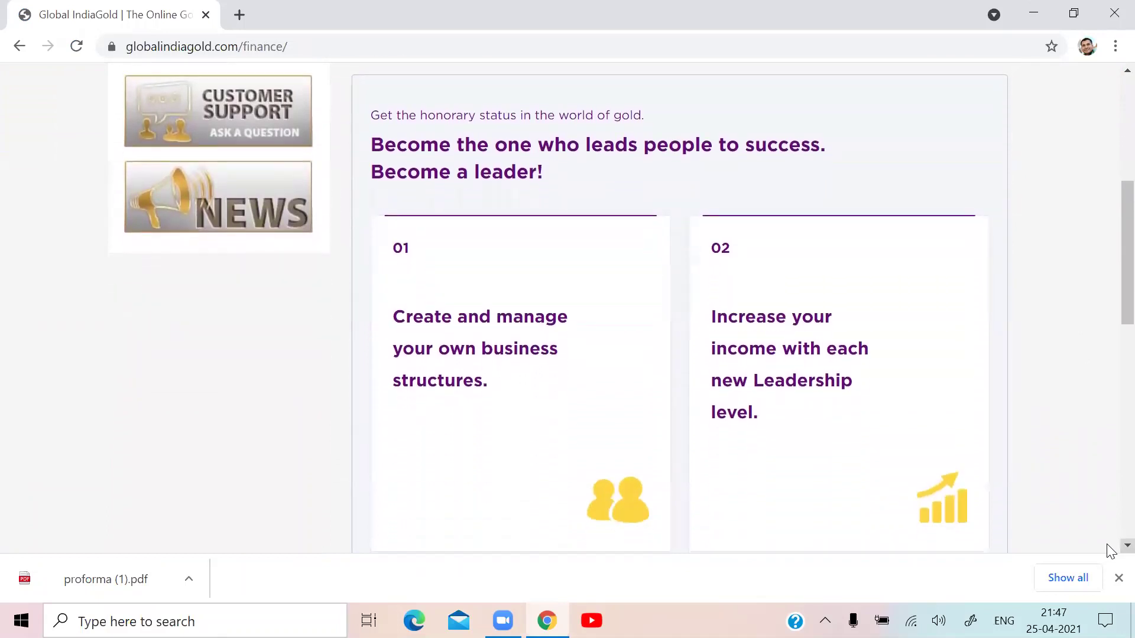
scroll(1109, 83, up, 2)
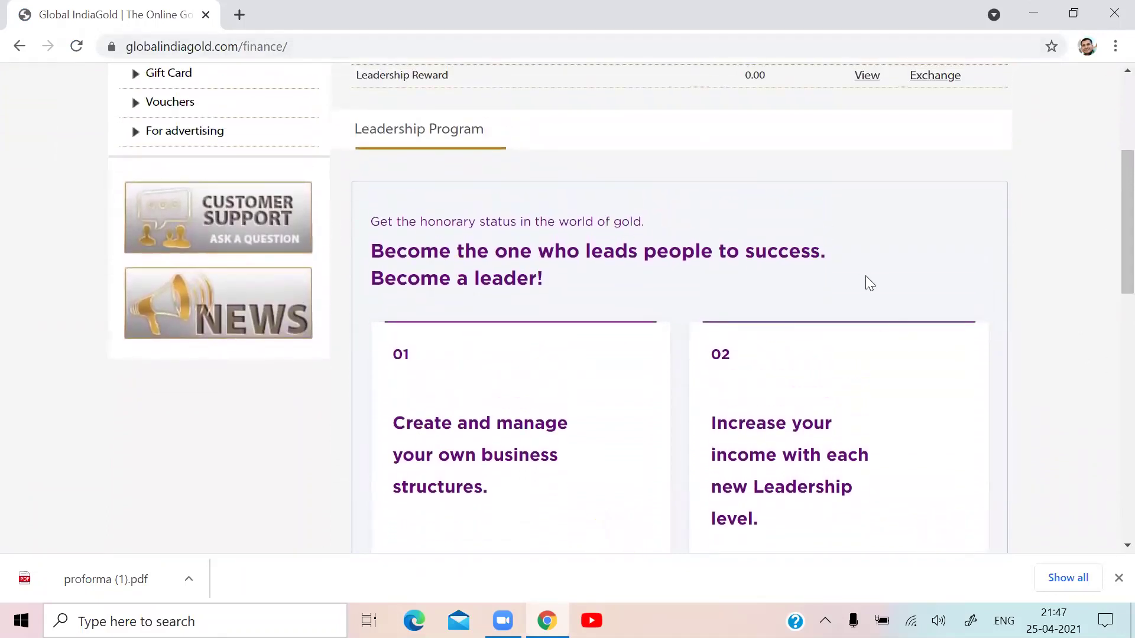
scroll(1108, 547, down, 2)
scroll(1109, 549, down, 2)
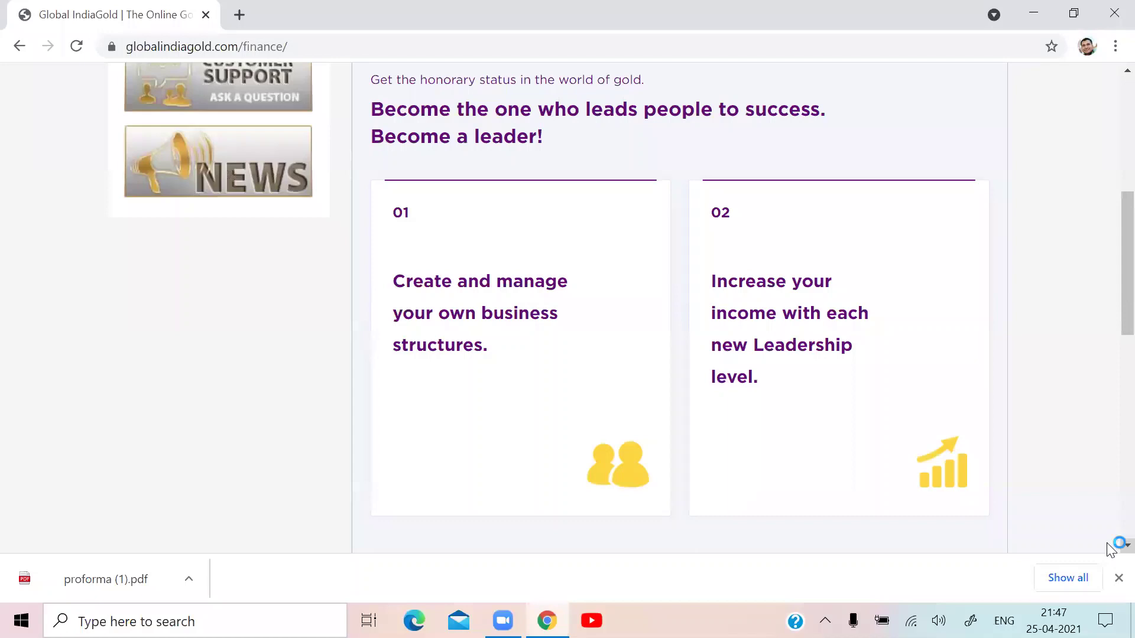
scroll(1110, 550, down, 3)
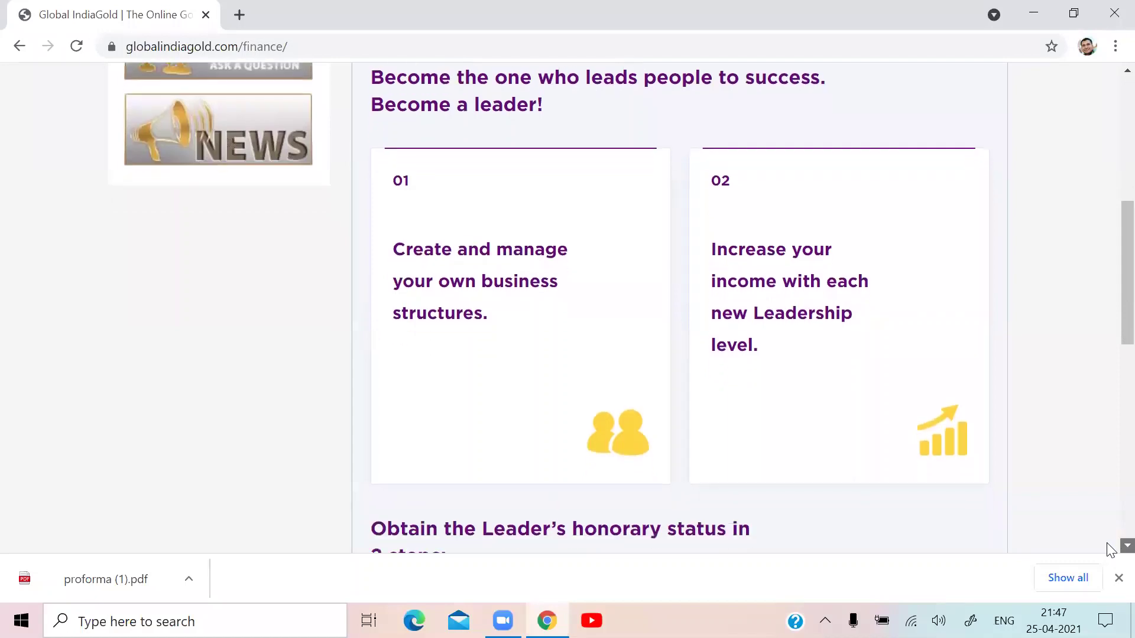
scroll(1110, 550, down, 2)
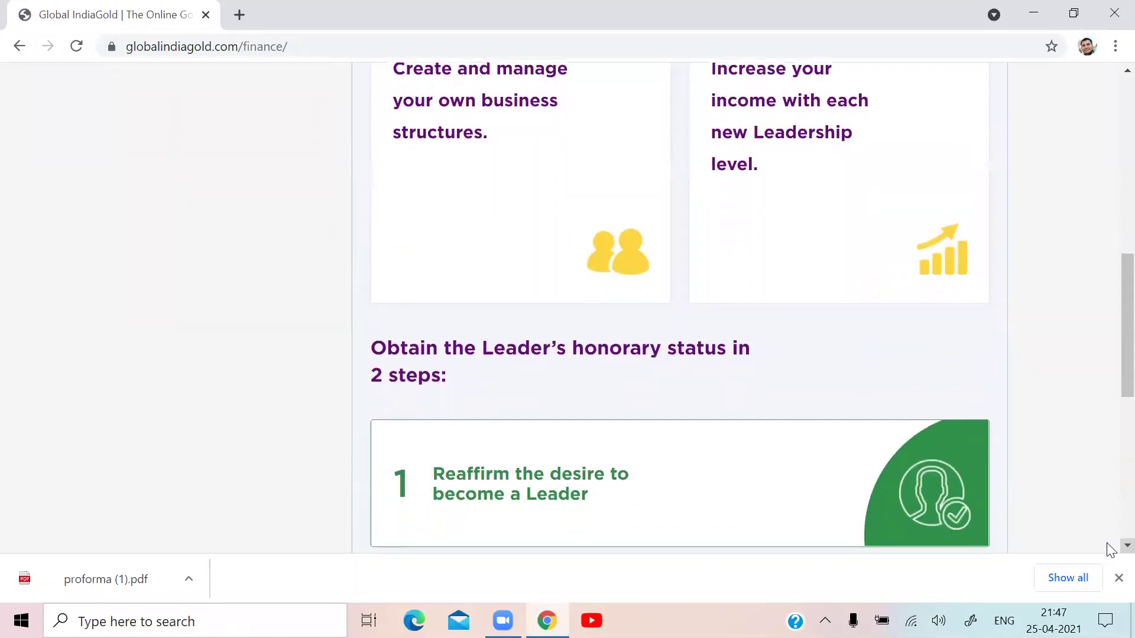
scroll(1110, 549, down, 2)
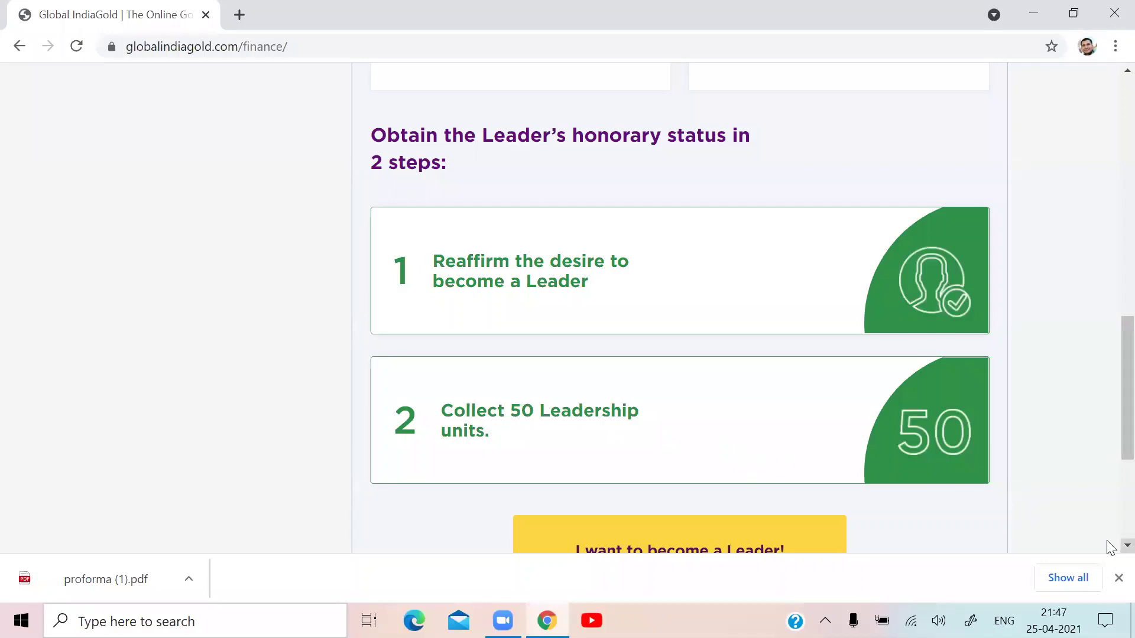
scroll(1109, 550, down, 3)
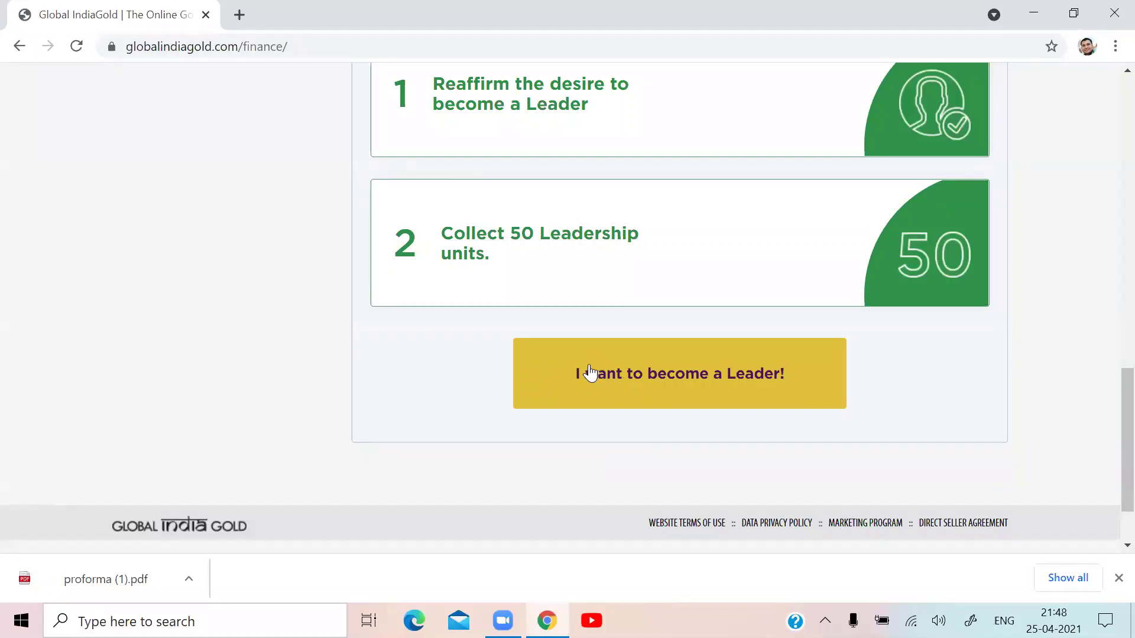
Step: Join as a Leader, close the congratulations dialog, and review the three empty seller slots and 0.00 units
click(674, 378)
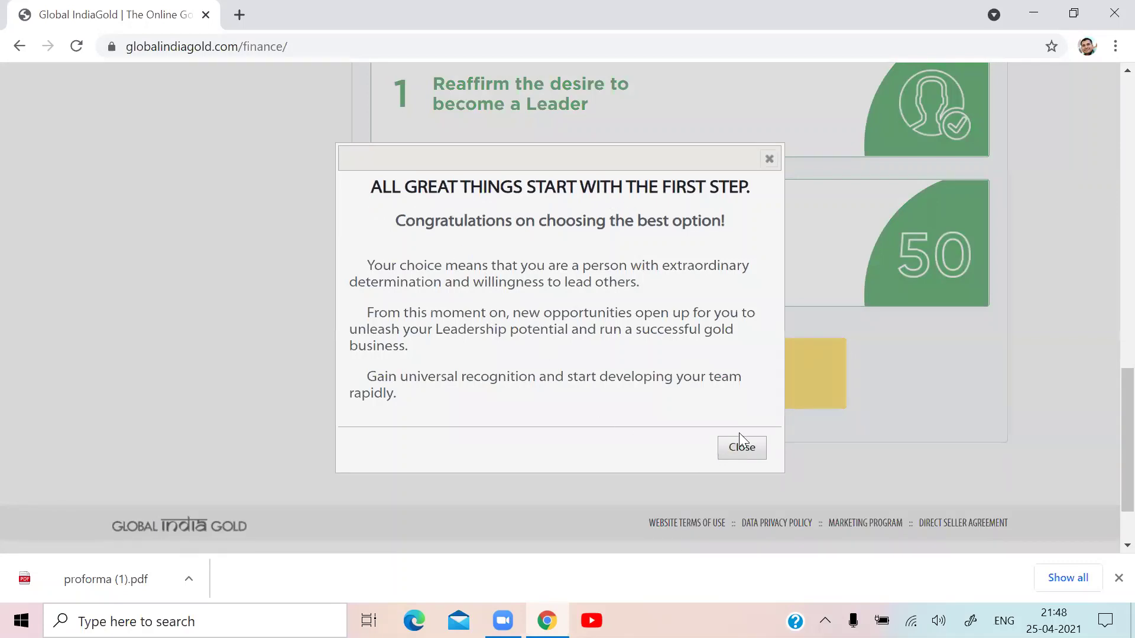
click(742, 448)
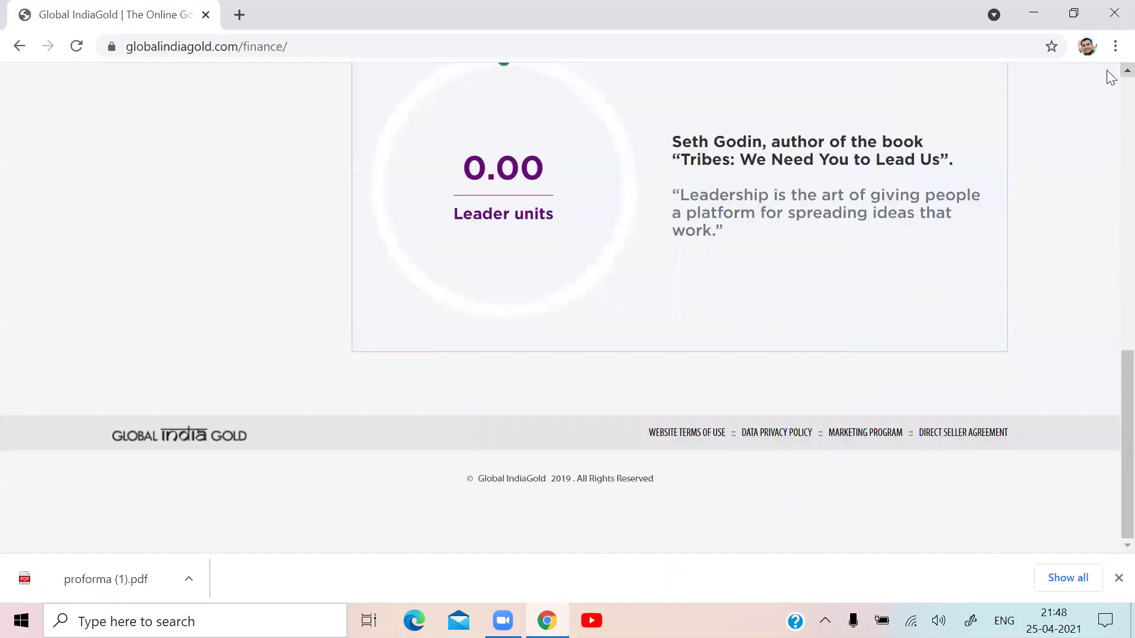
scroll(1110, 79, up, 4)
scroll(1110, 78, up, 2)
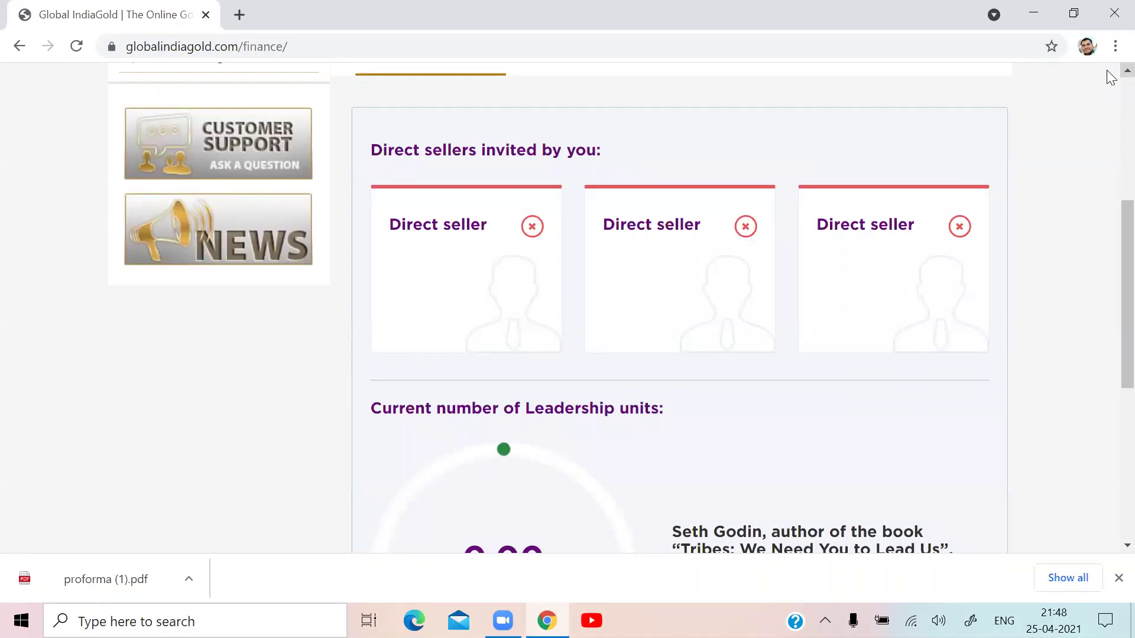
scroll(1108, 71, up, 4)
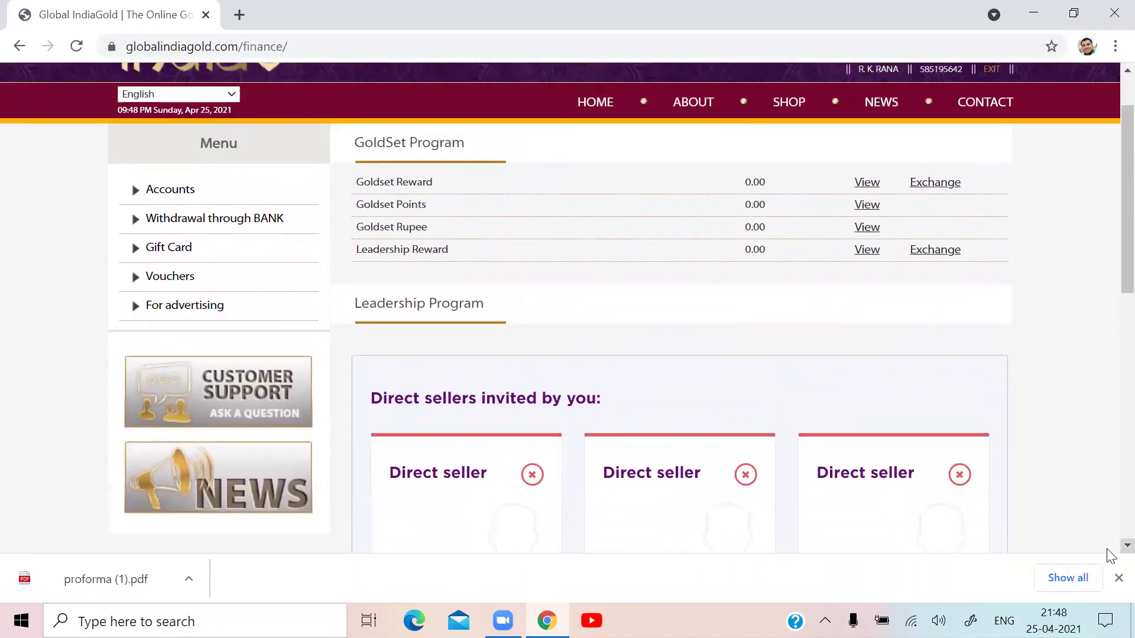
scroll(1110, 548, down, 2)
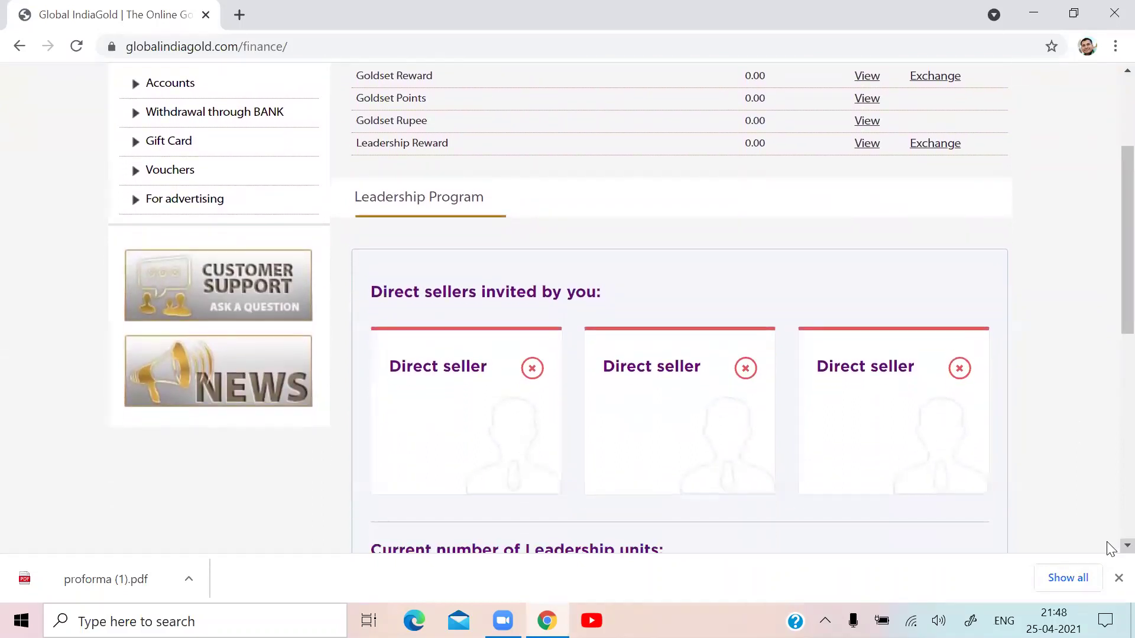
scroll(1109, 548, down, 3)
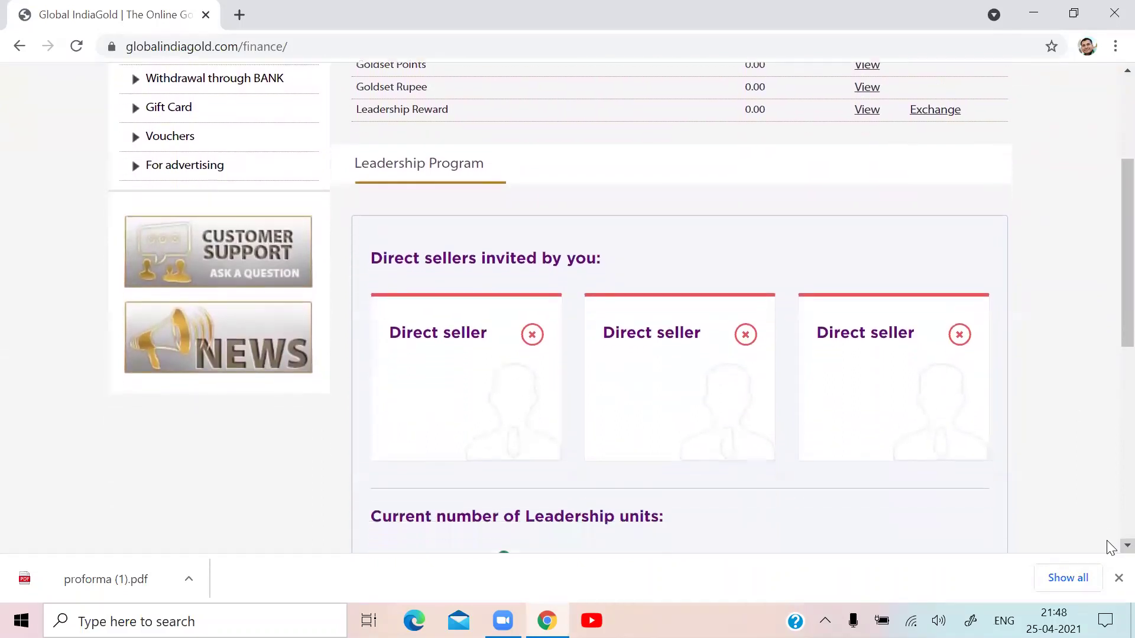
scroll(1110, 549, down, 3)
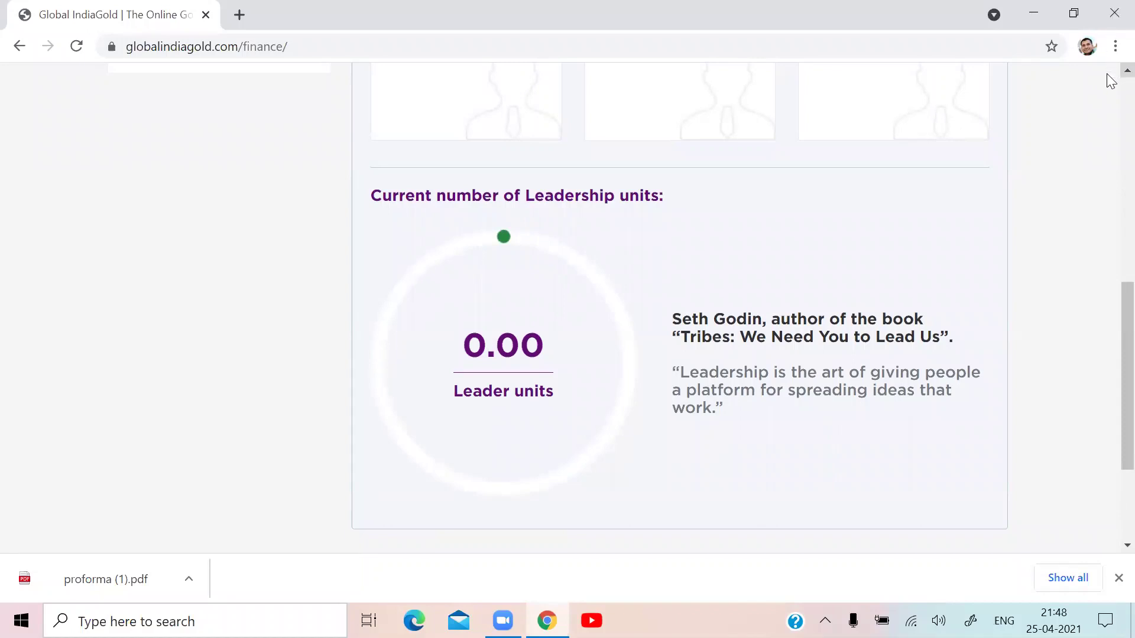
scroll(1107, 73, up, 4)
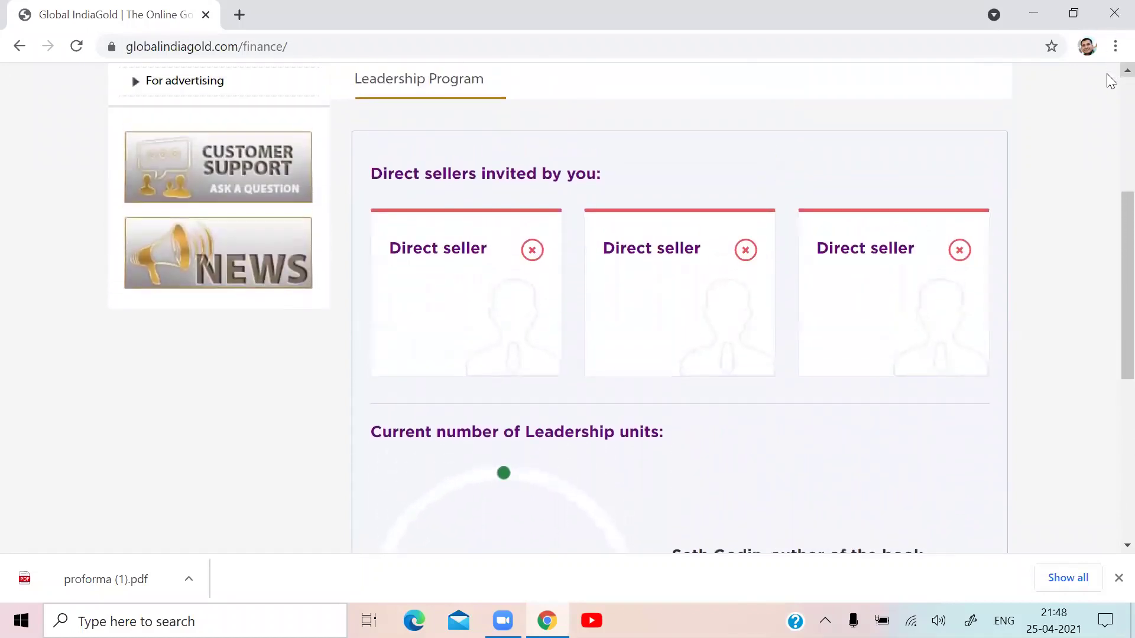
scroll(1106, 73, up, 5)
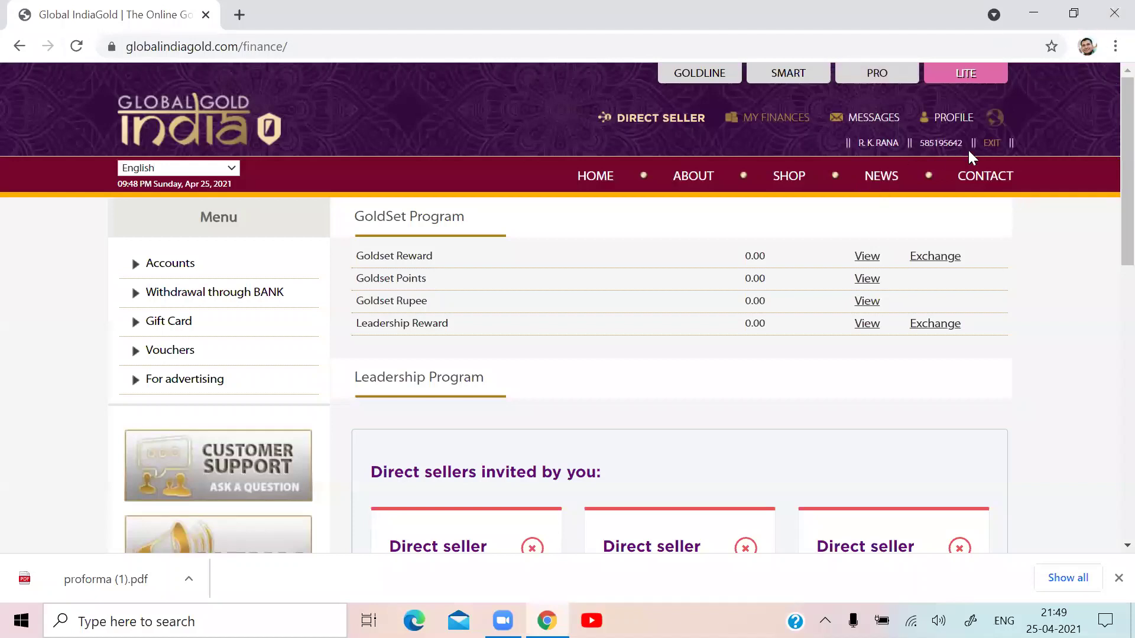
Step: Log out of the current account from the finance page header
click(991, 144)
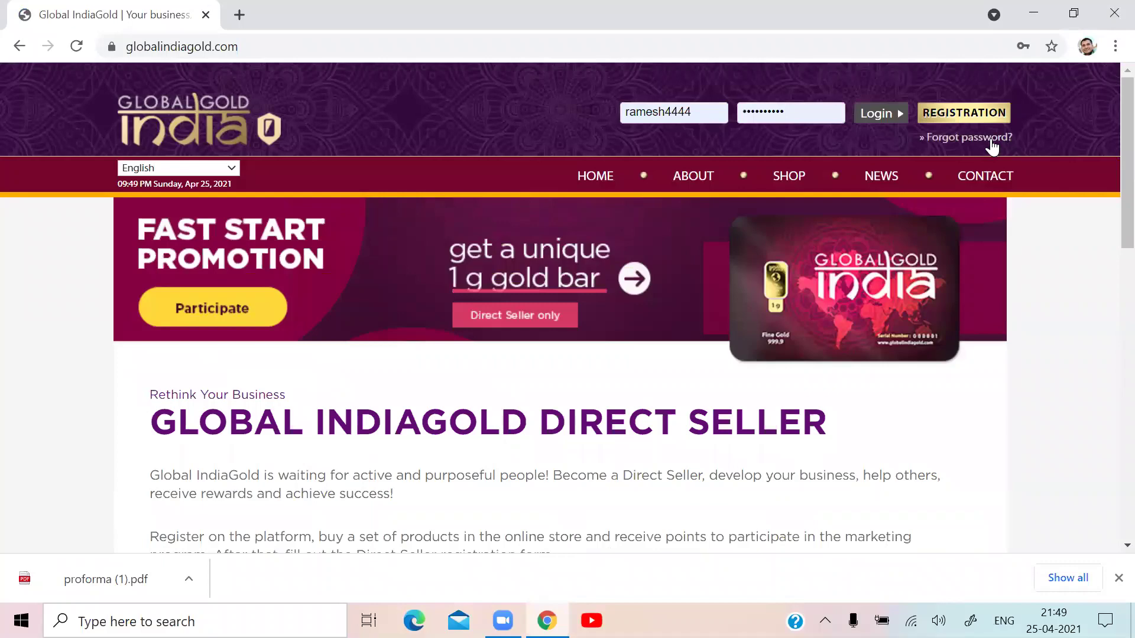
Step: Replace the prefilled login with another saved account, found by typing its username's start, and log in
click(706, 112)
key(BackSpace)
key(BackSpace)
key(BackSpace)
key(BackSpace)
key(BackSpace)
key(BackSpace)
key(BackSpace)
key(BackSpace)
key(BackSpace)
key(BackSpace)
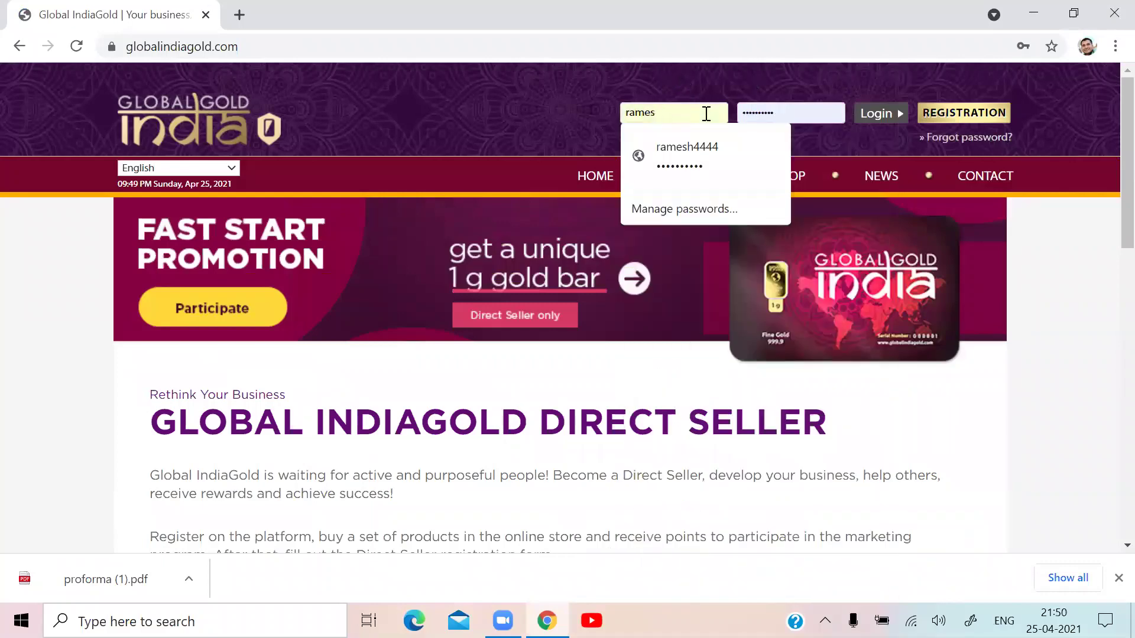
text(ked)
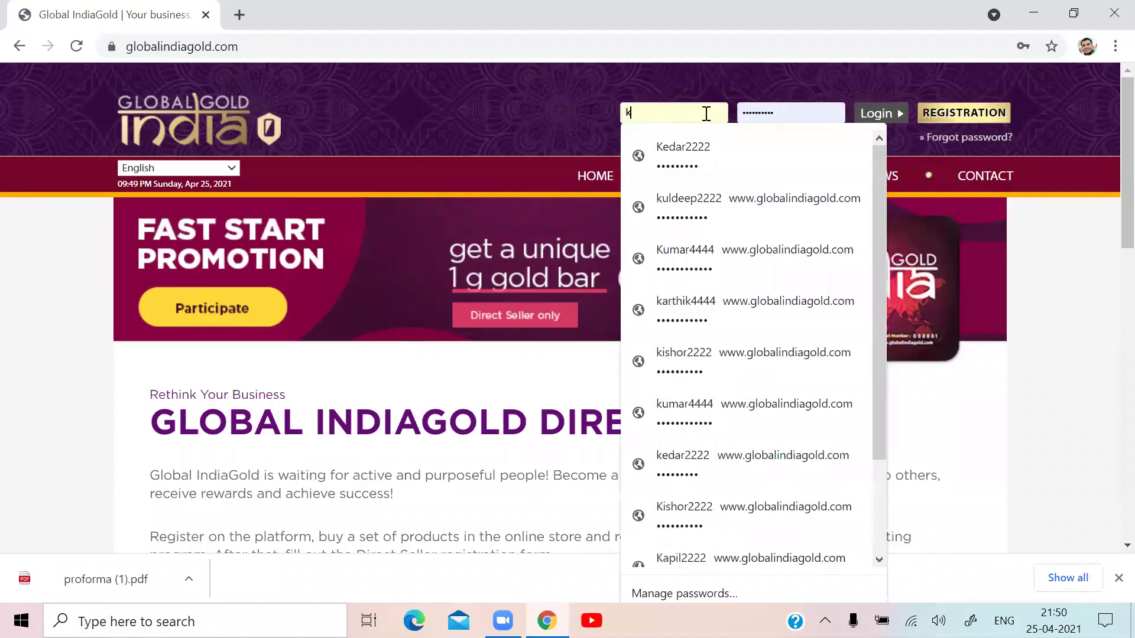
click(684, 148)
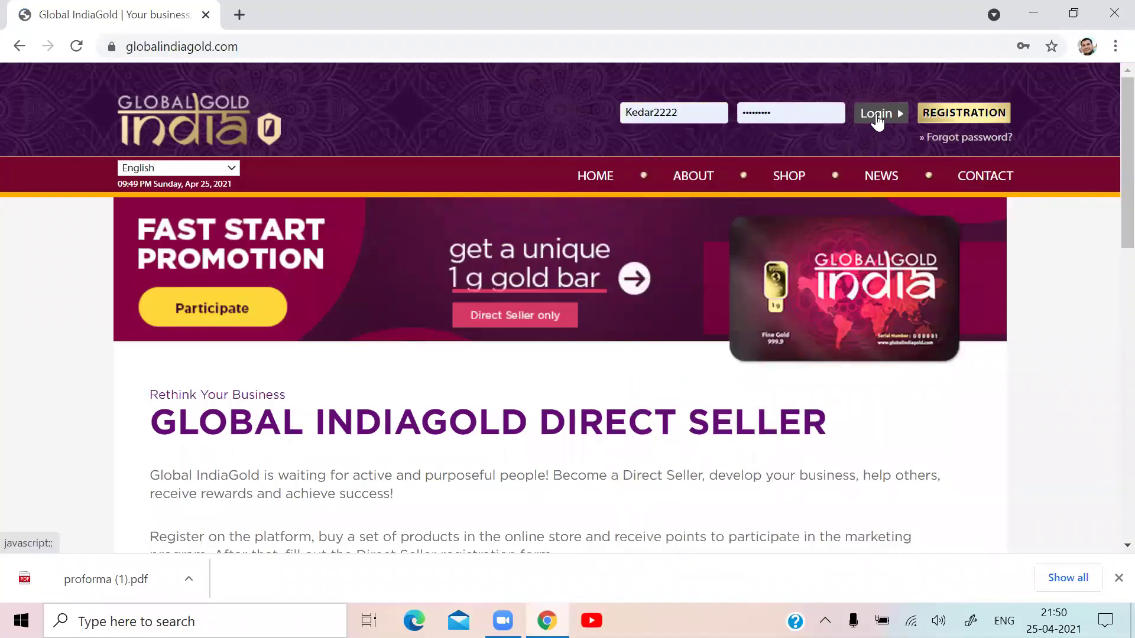
click(876, 120)
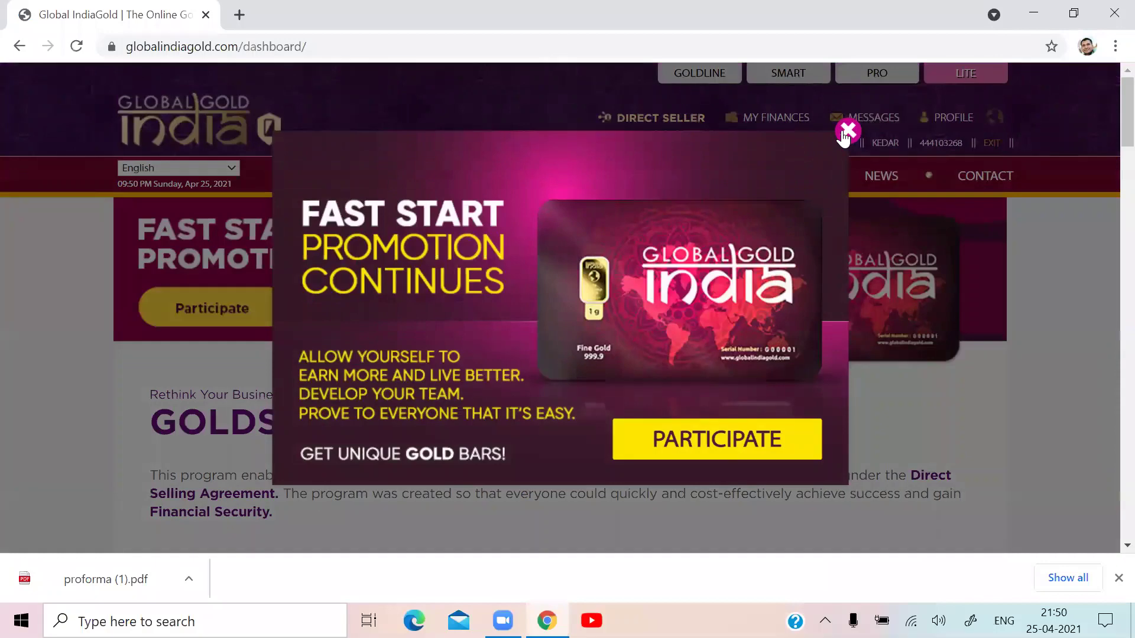
Step: Close the Fast Start popup and go to the LITE GoldSet order page priced at 8,000 points
click(847, 130)
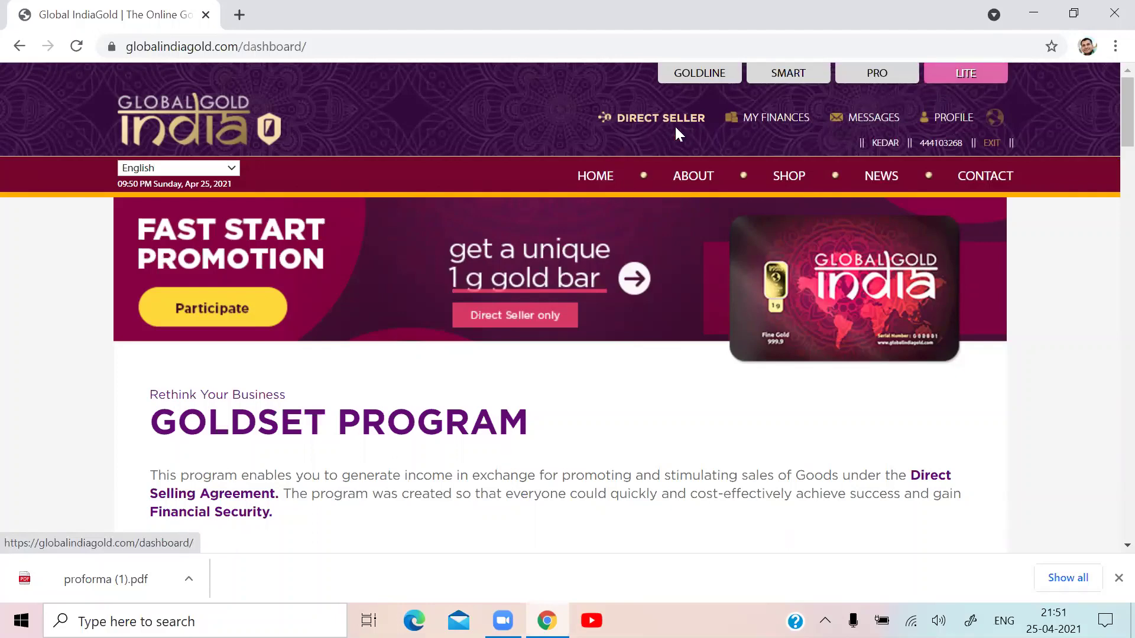
click(950, 78)
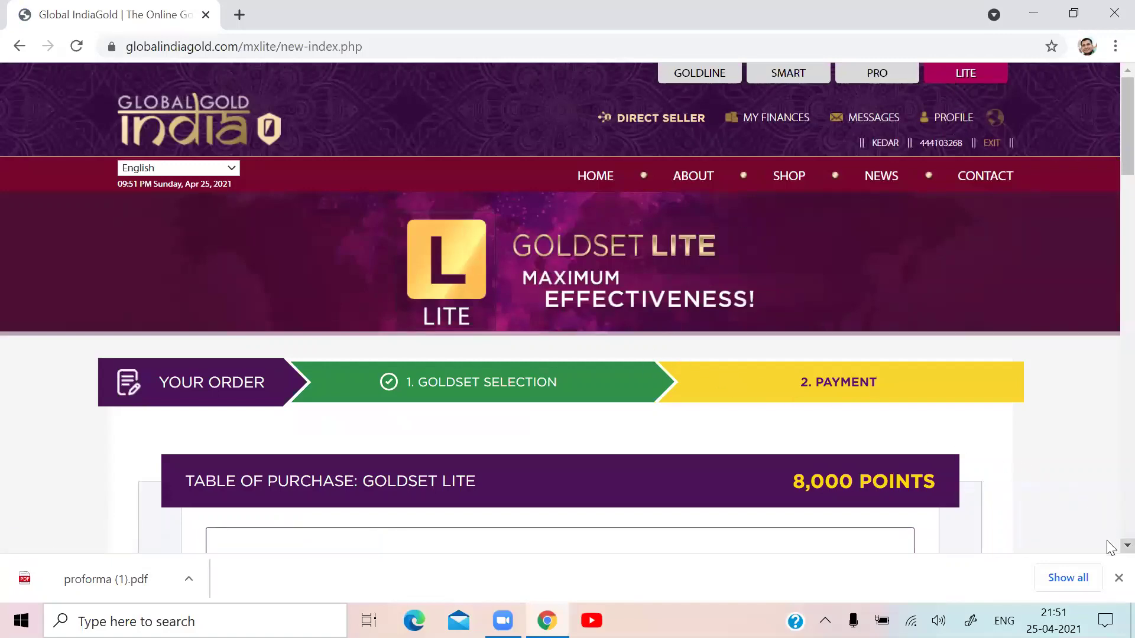
Step: Review the GoldSet LITE order (8,000 points needed, 0.00 held), then go to MESSAGES
scroll(1108, 543, down, 3)
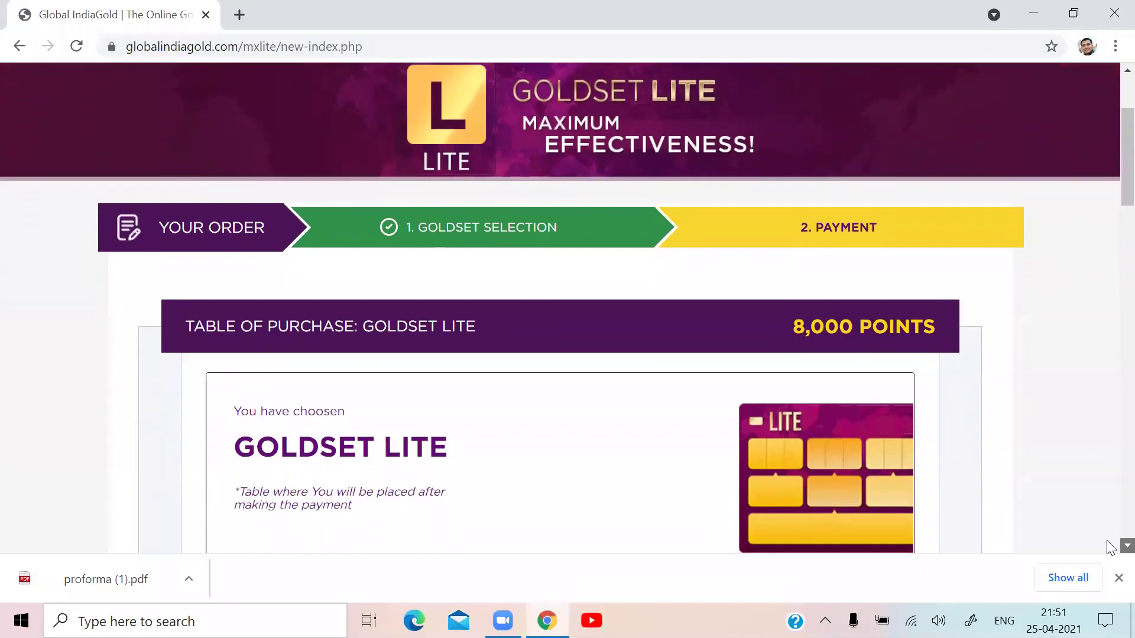
scroll(1108, 541, down, 2)
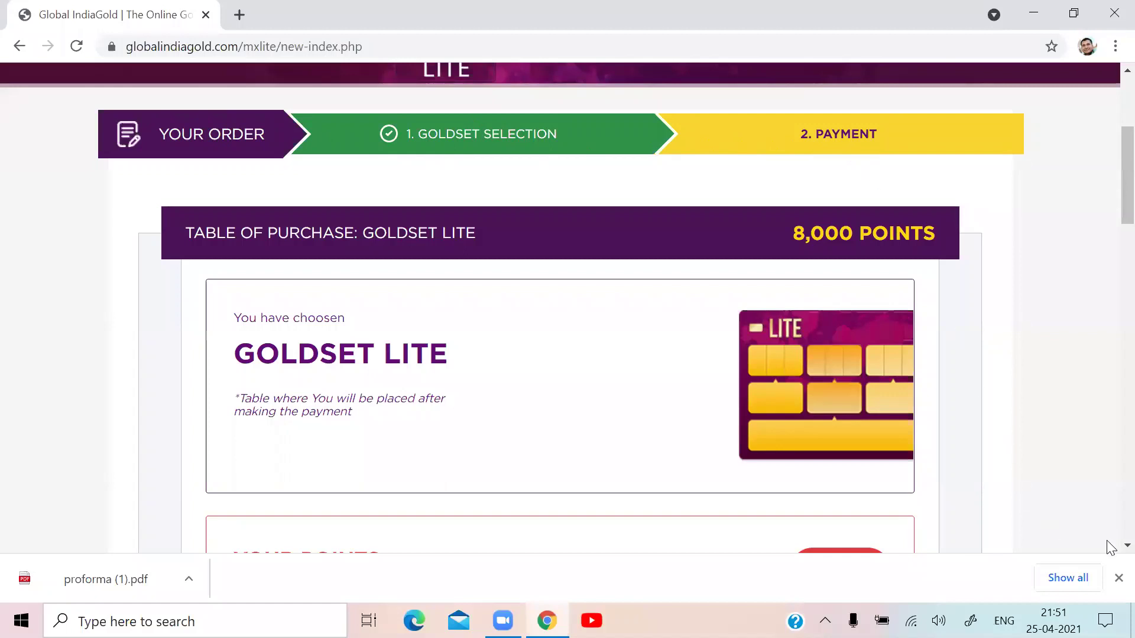
scroll(1109, 550, down, 5)
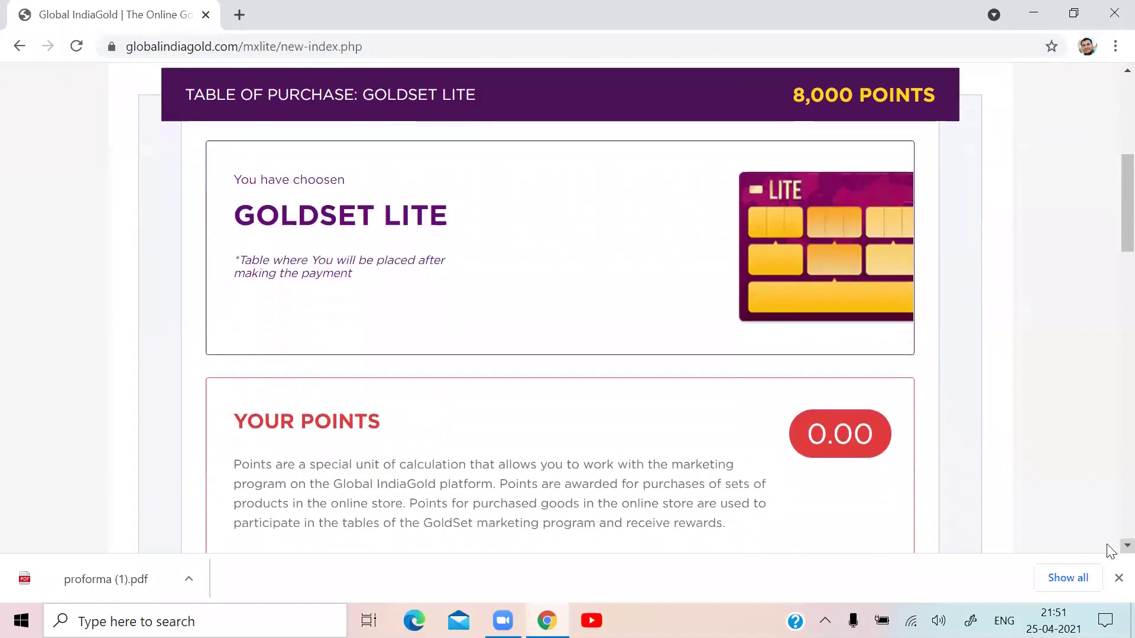
scroll(1108, 550, down, 6)
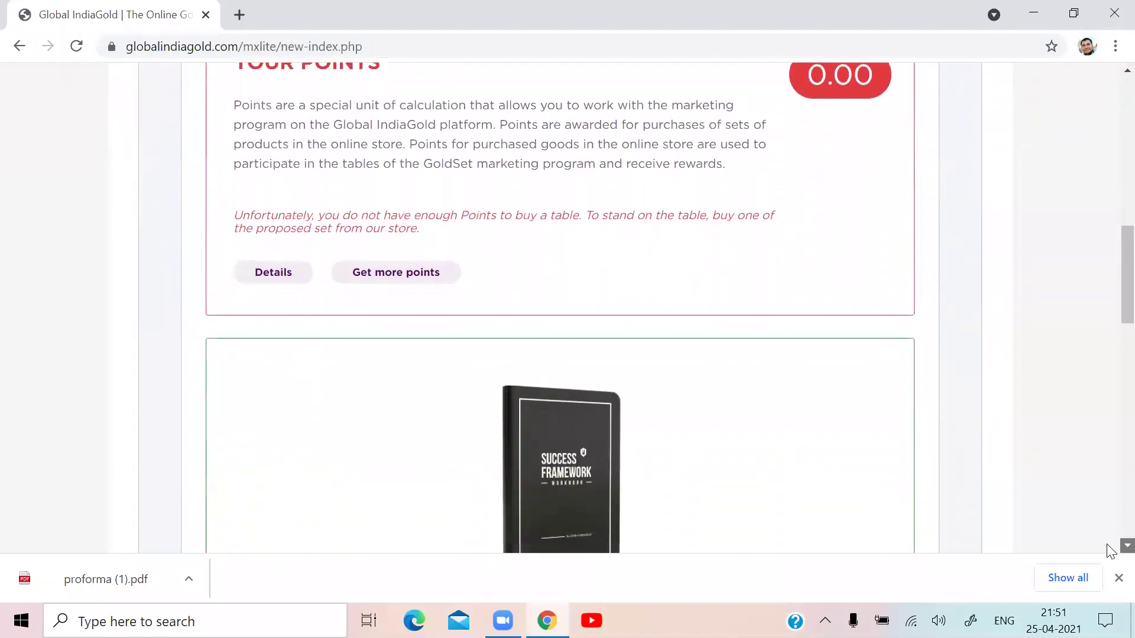
scroll(1109, 550, down, 3)
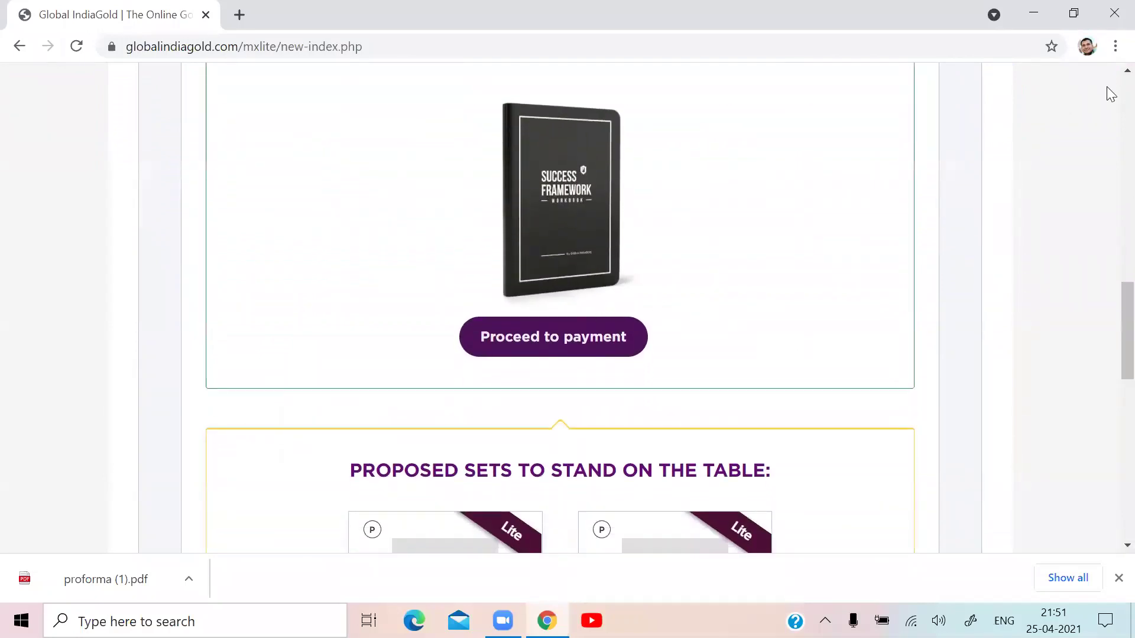
scroll(1110, 74, up, 6)
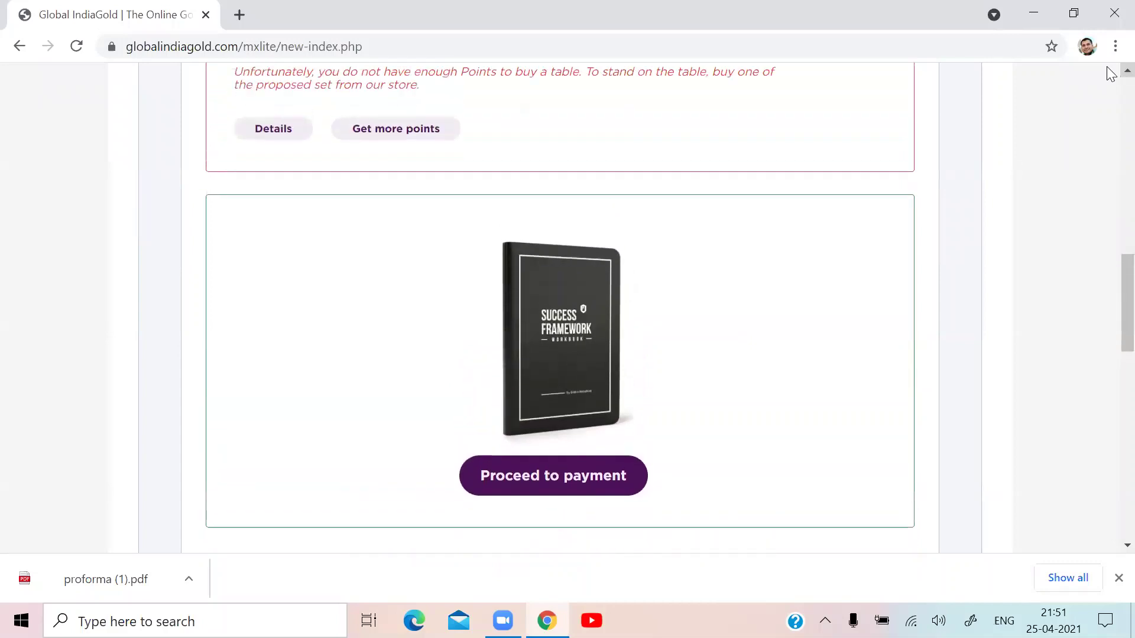
scroll(1110, 73, up, 7)
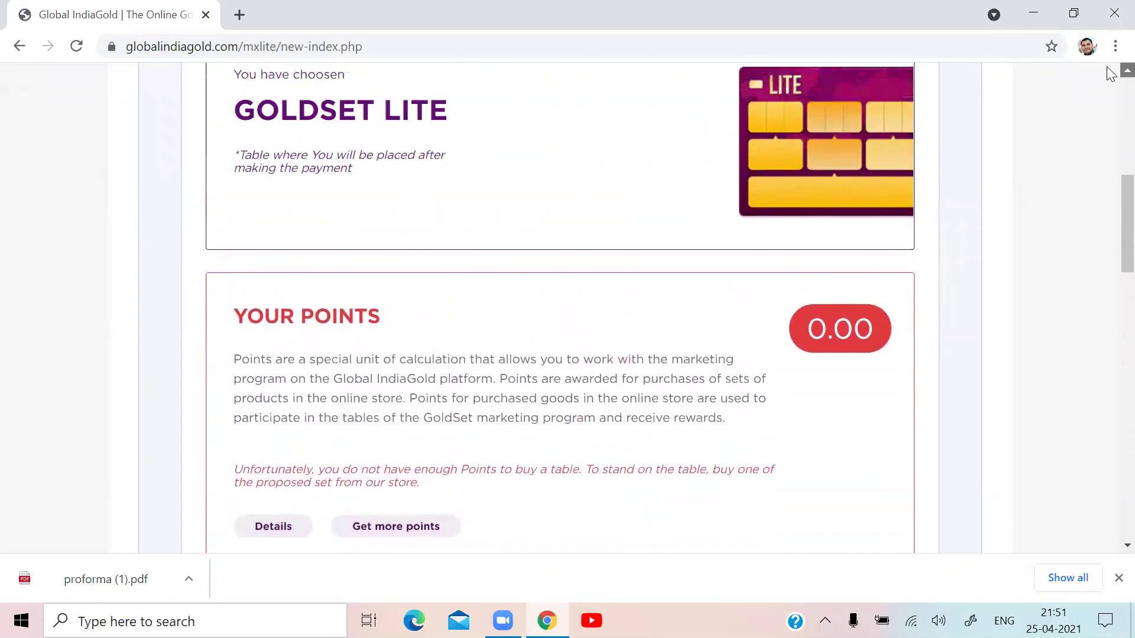
scroll(1109, 74, up, 5)
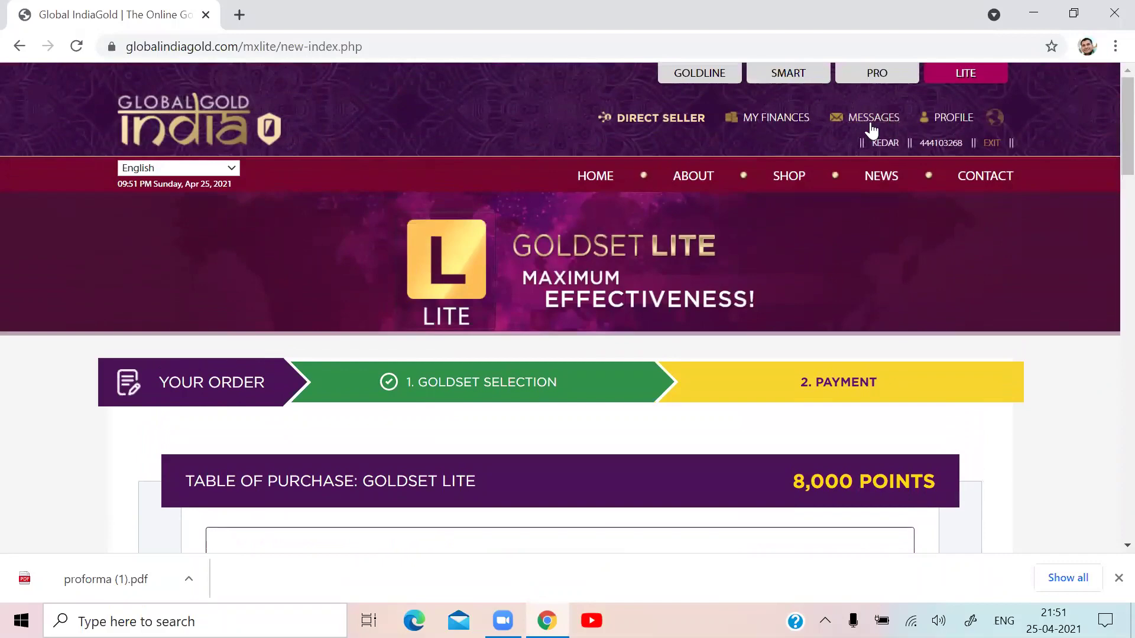
click(869, 119)
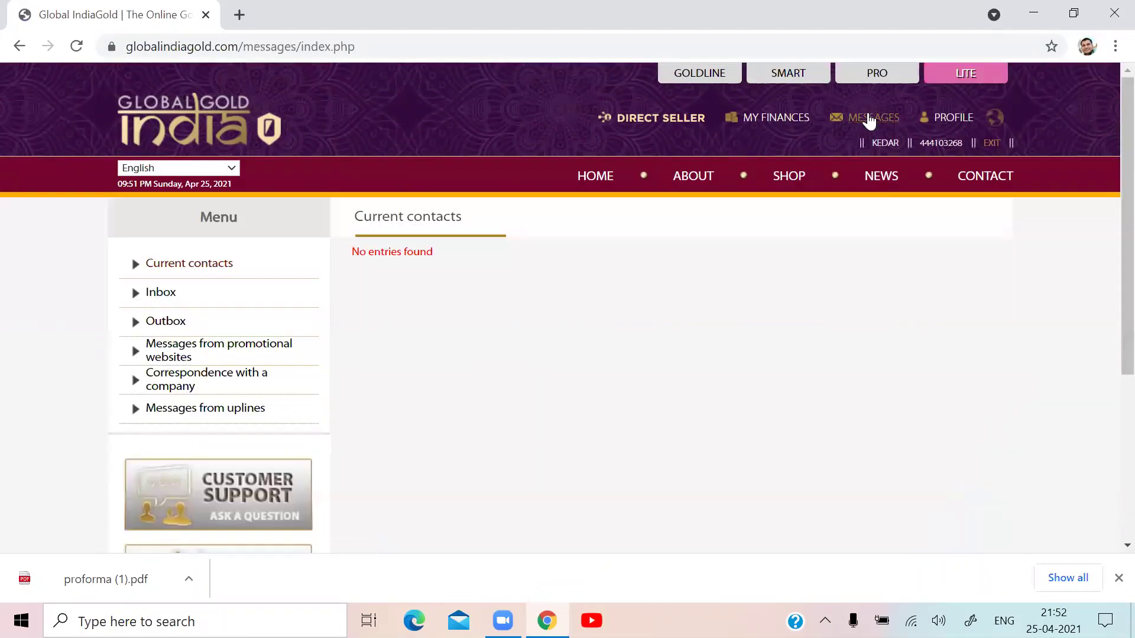
Step: Open company correspondence and the 'Cancellation of my GOLD LITE TABLE PLACEMENT' ticket
click(171, 378)
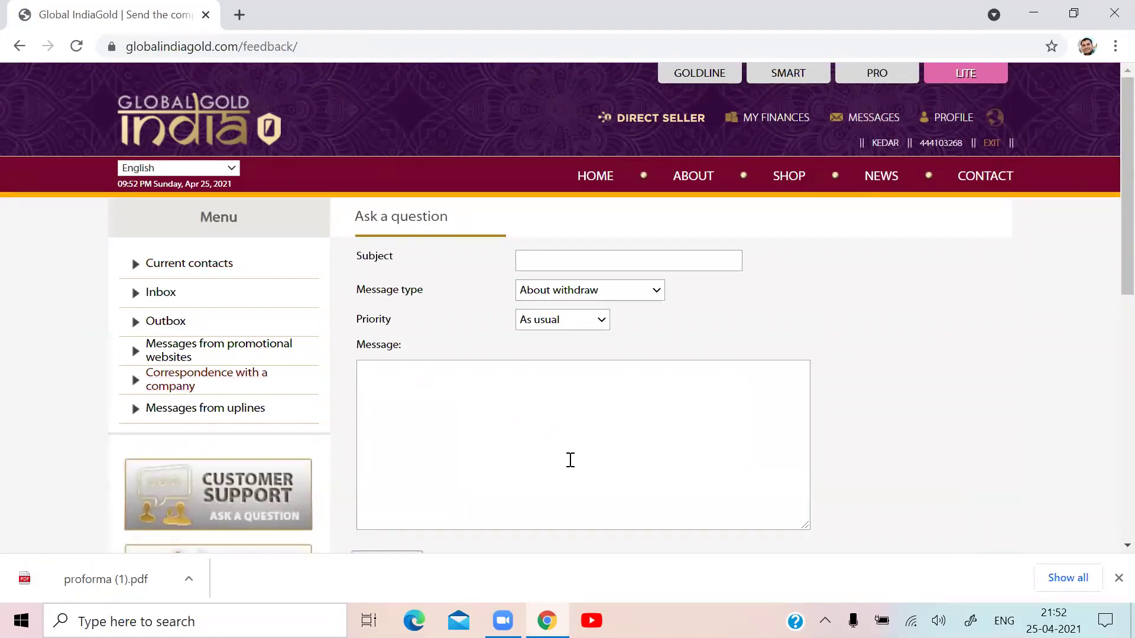
scroll(1106, 541, down, 5)
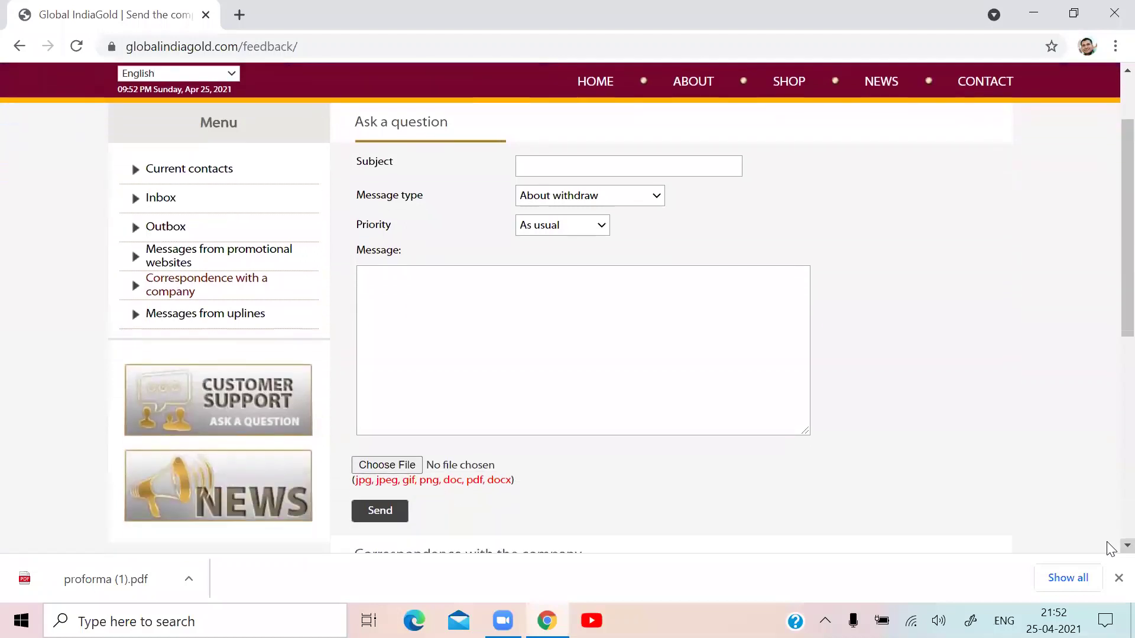
scroll(1106, 541, down, 3)
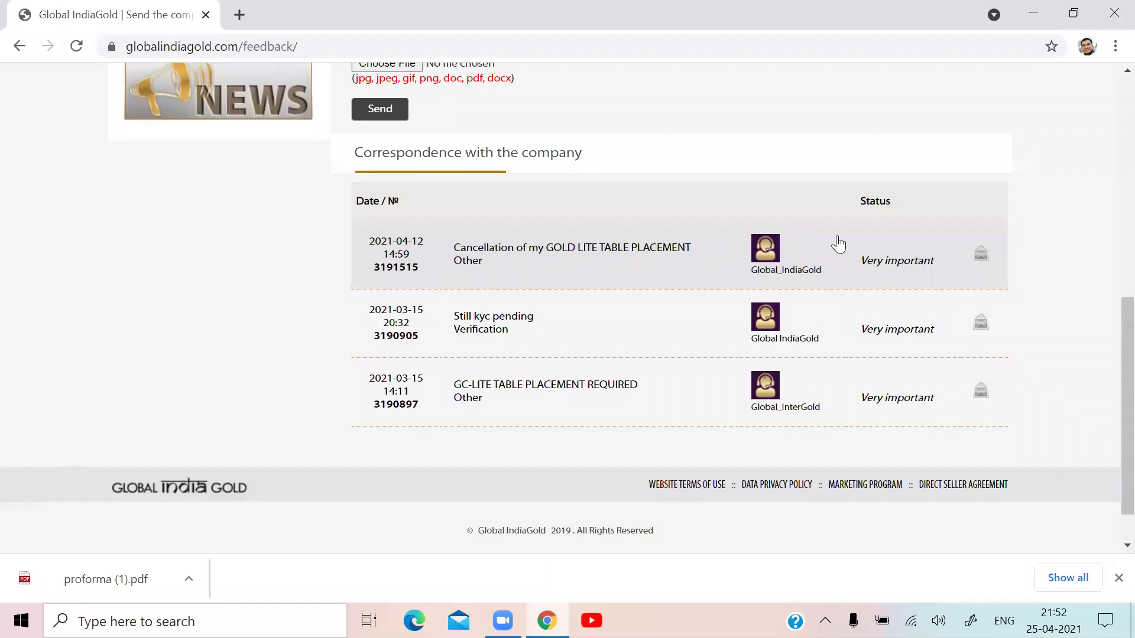
click(882, 260)
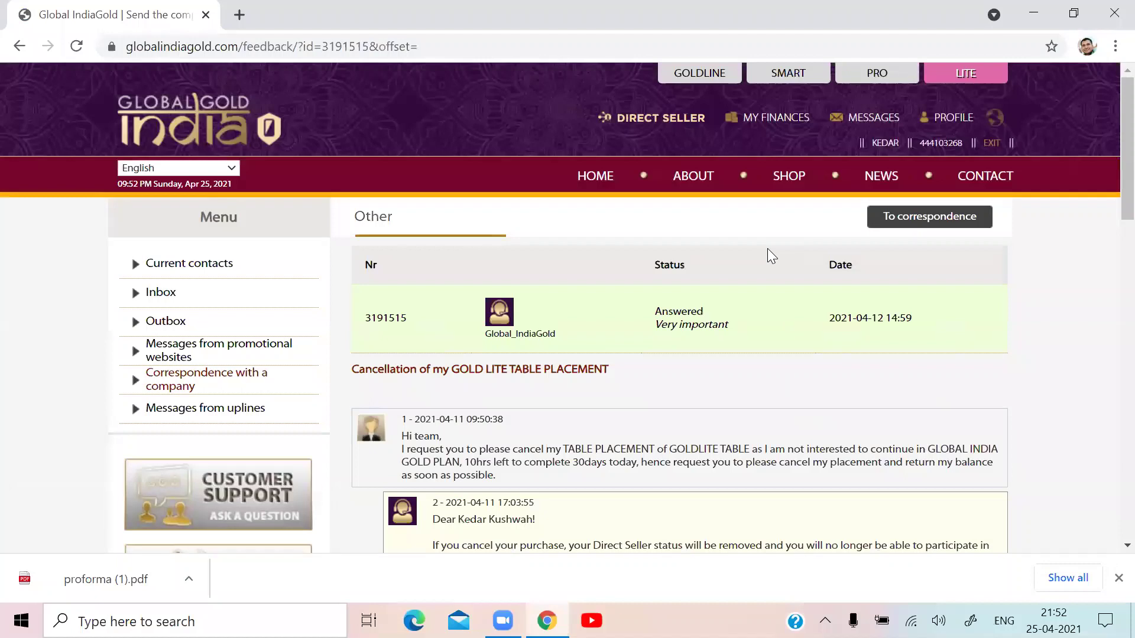
scroll(1109, 547, down, 2)
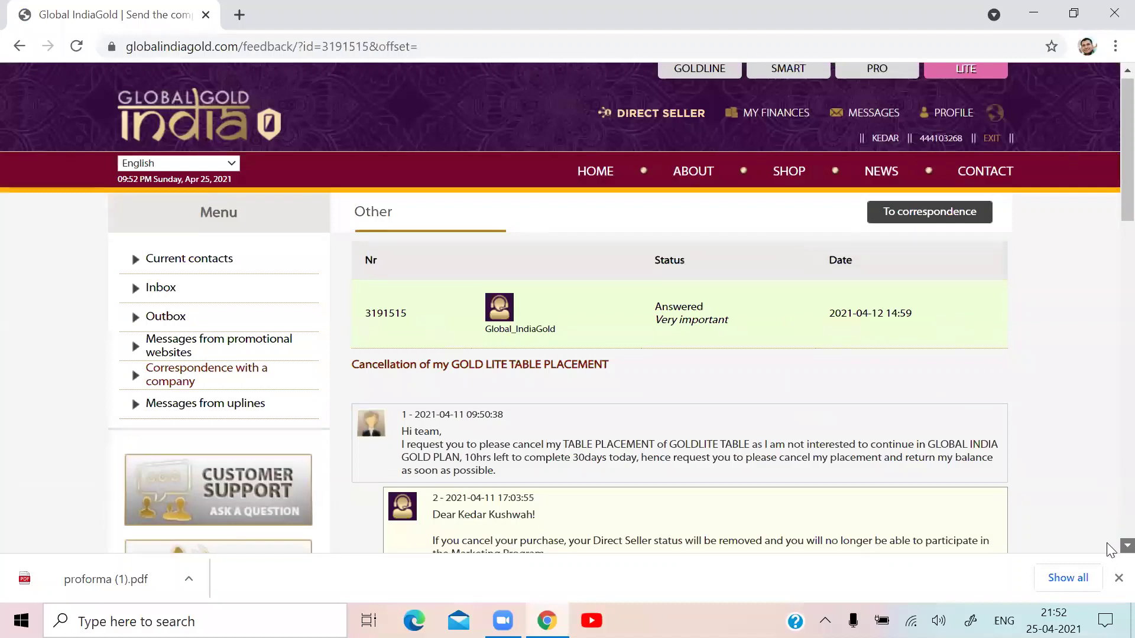
scroll(1108, 547, down, 3)
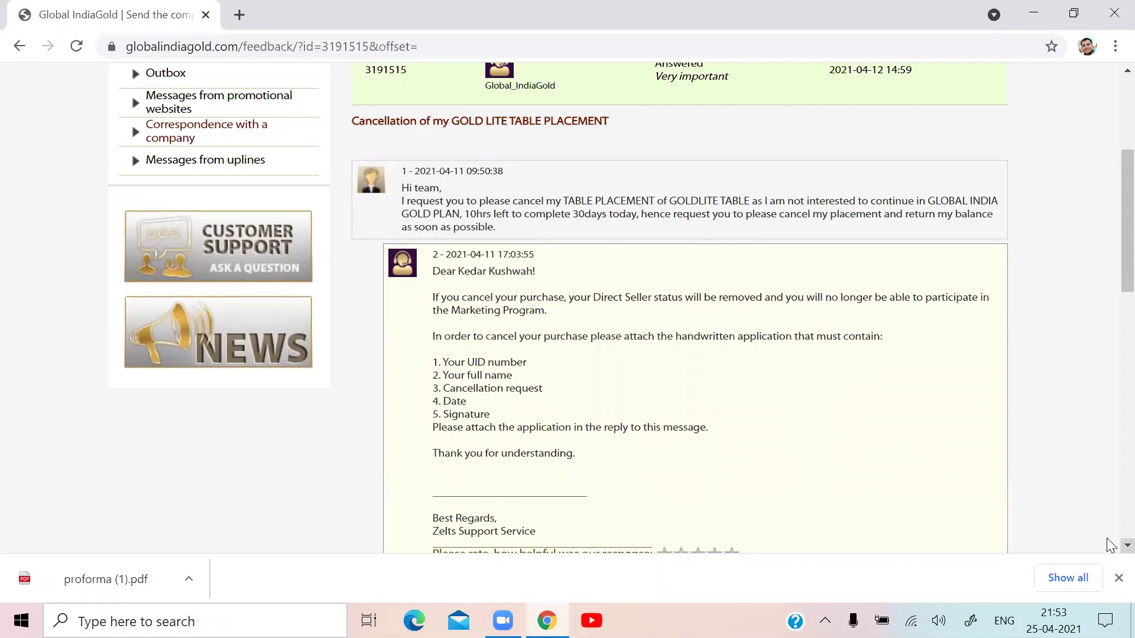
scroll(1109, 547, down, 3)
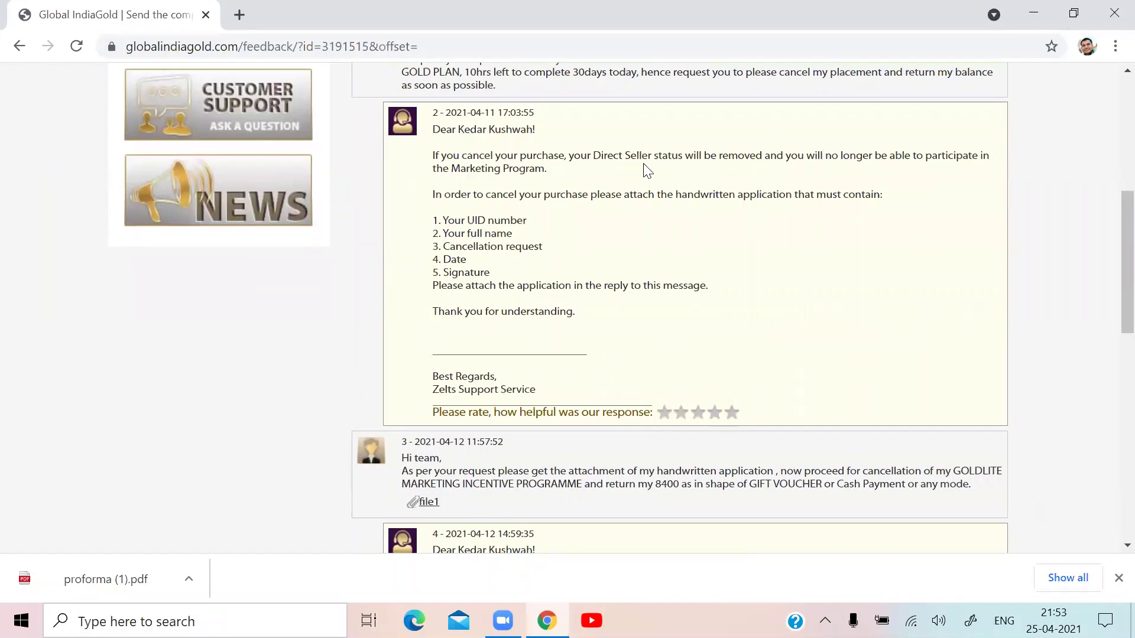
Step: Highlight the Direct Seller warning and the five requirements: UID number, full name, request, date, signature
triple_click(709, 155)
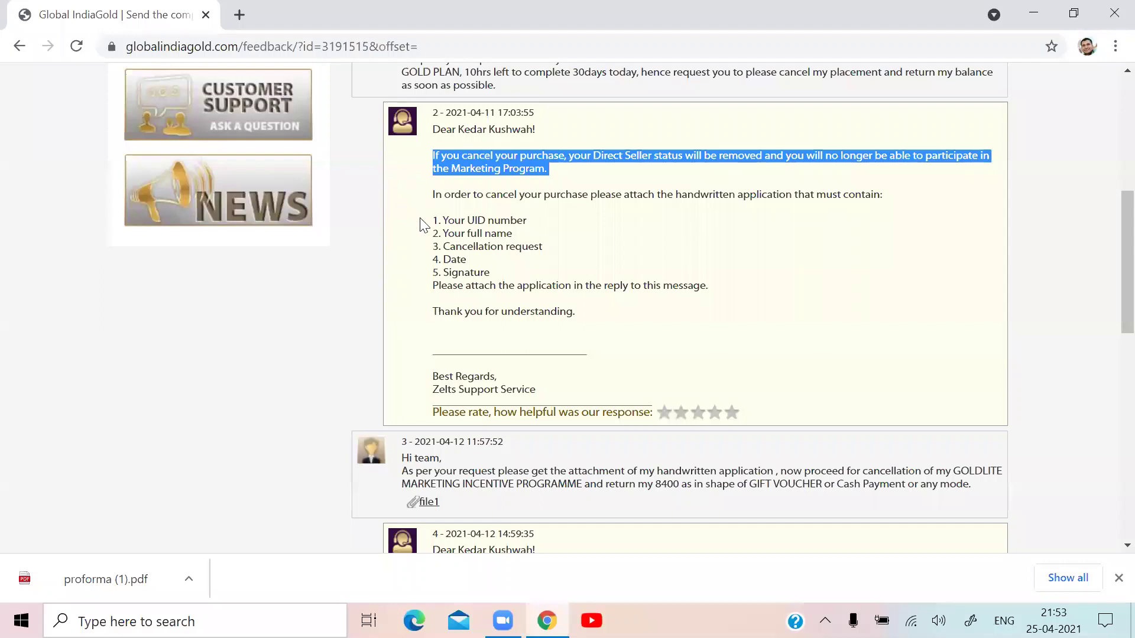
triple_click(453, 220)
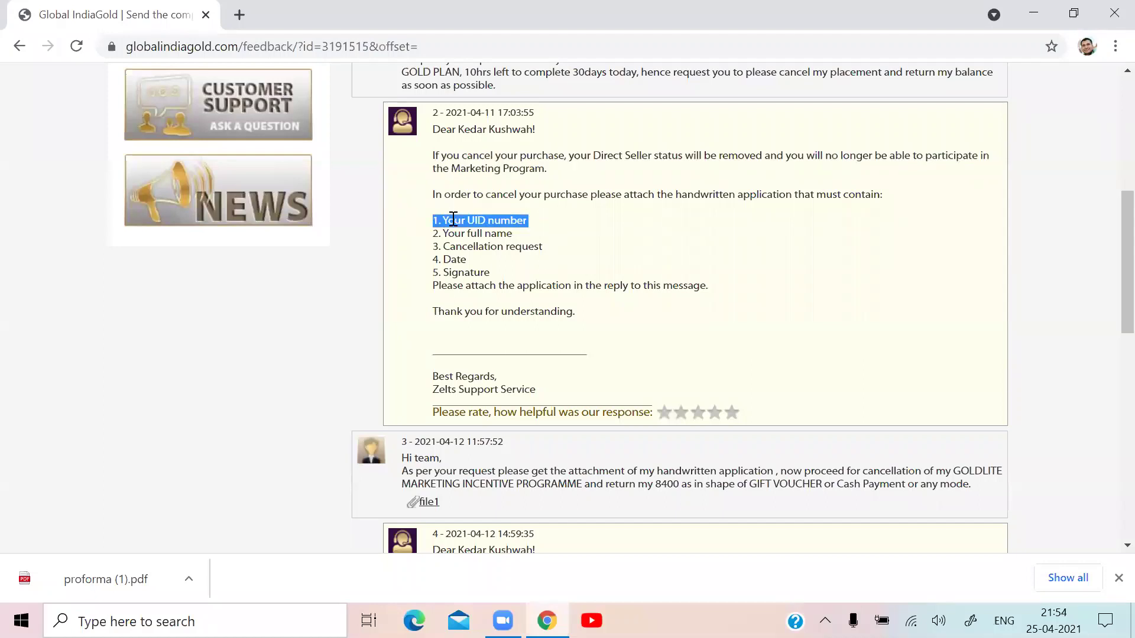
triple_click(449, 233)
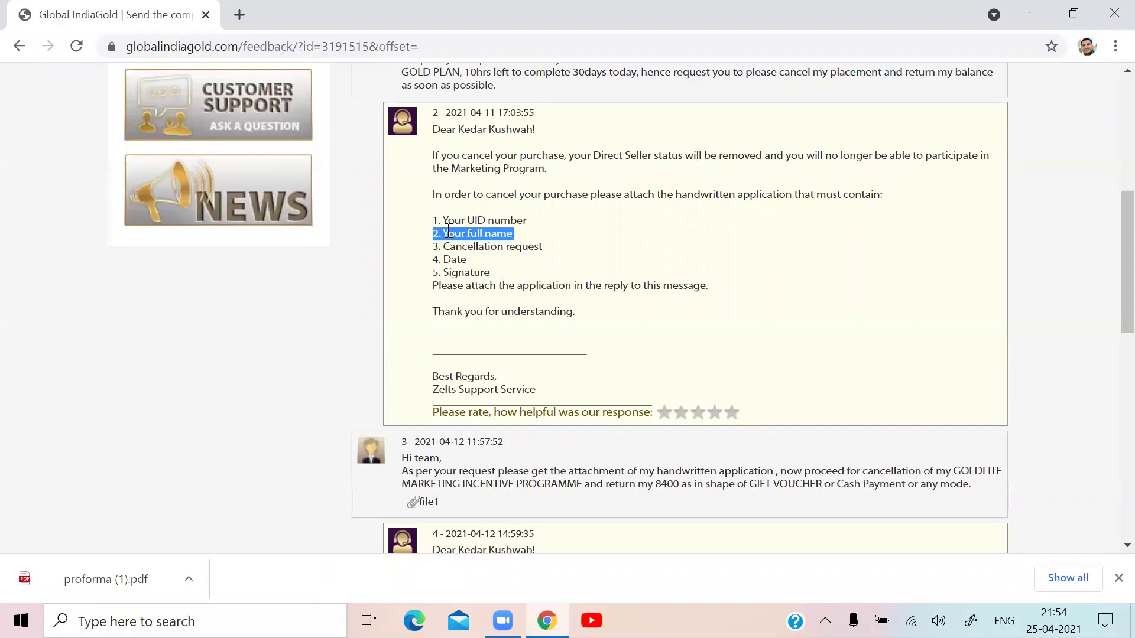
triple_click(460, 248)
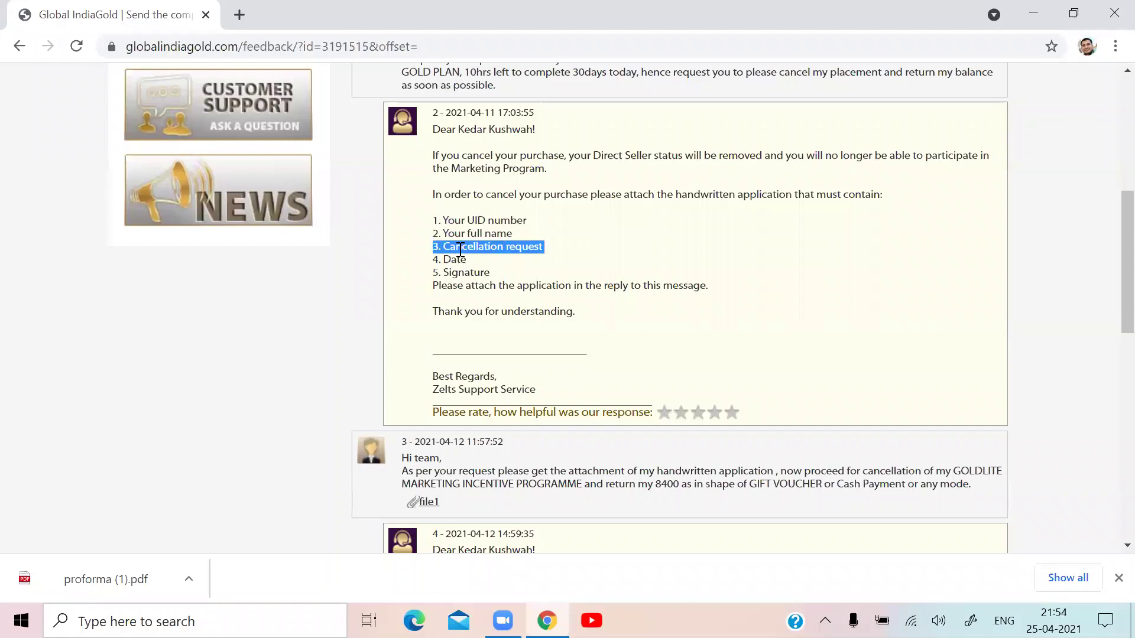
double_click(448, 261)
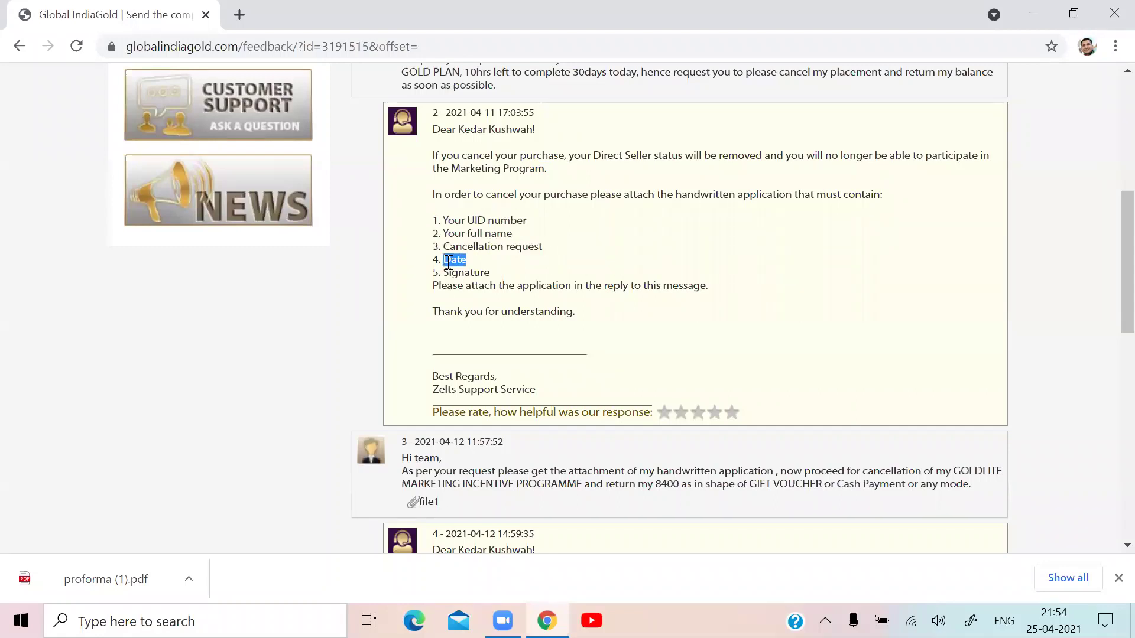
click(448, 261)
triple_click(457, 273)
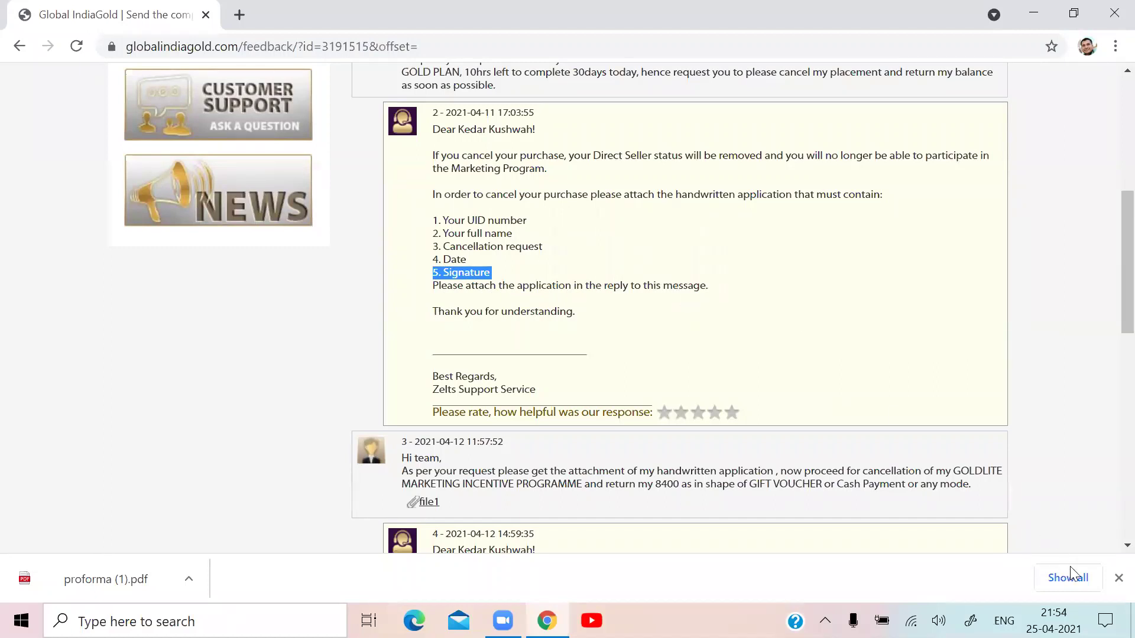
scroll(1108, 549, down, 4)
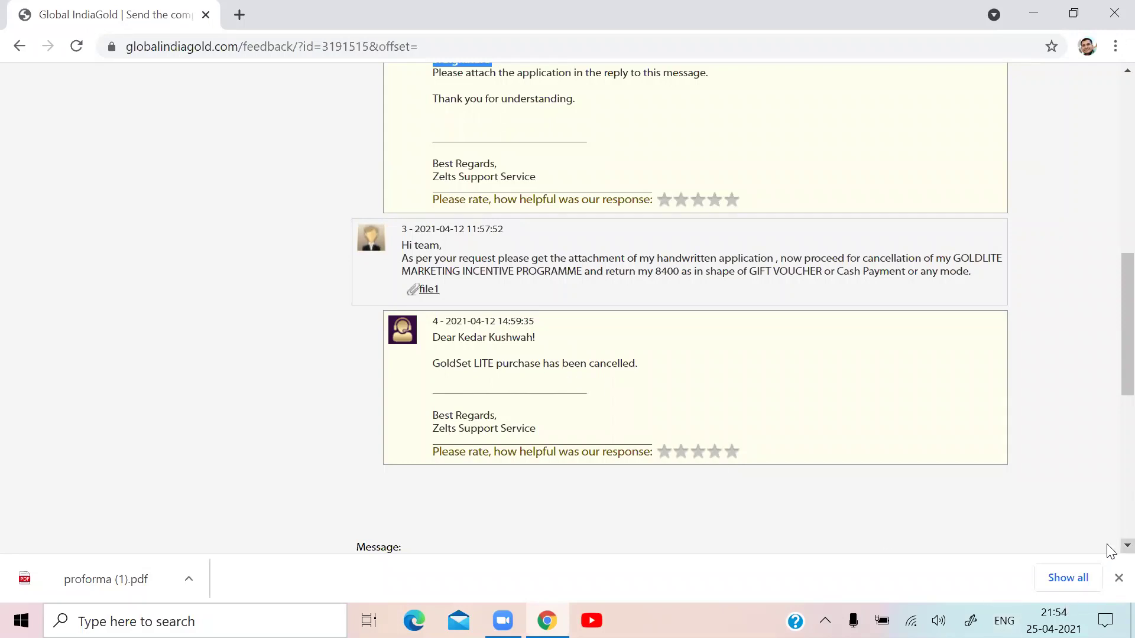
Step: Leave the cancellation thread for MY FINANCES, where GoldSet Program balances show 0.00
click(1127, 545)
scroll(1111, 551, down, 4)
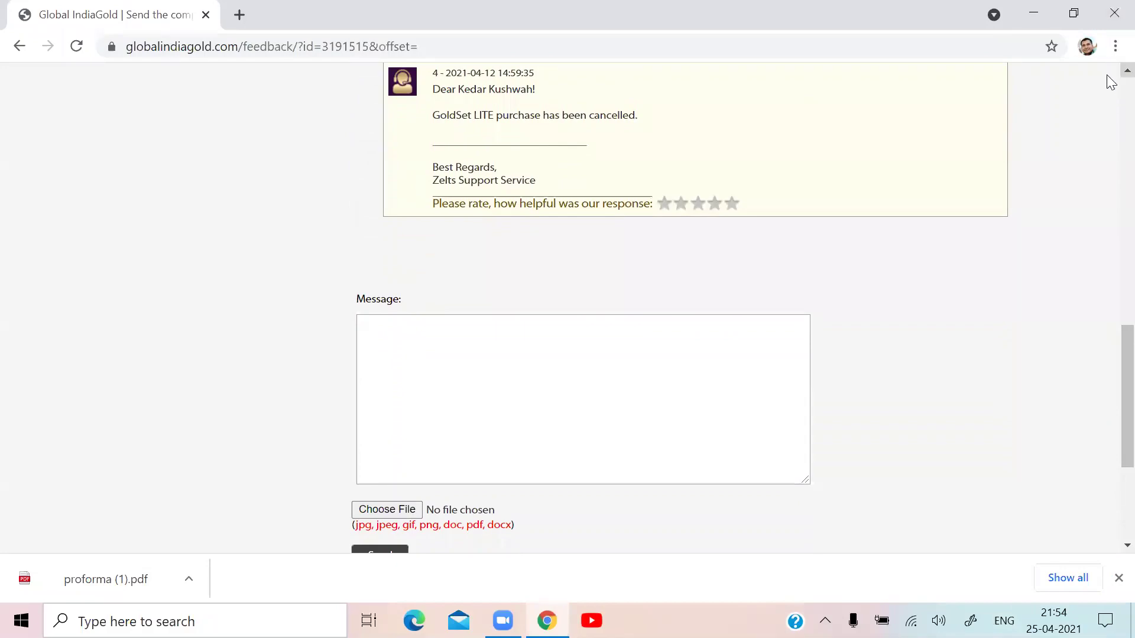
scroll(1111, 83, up, 1)
scroll(1111, 83, up, 13)
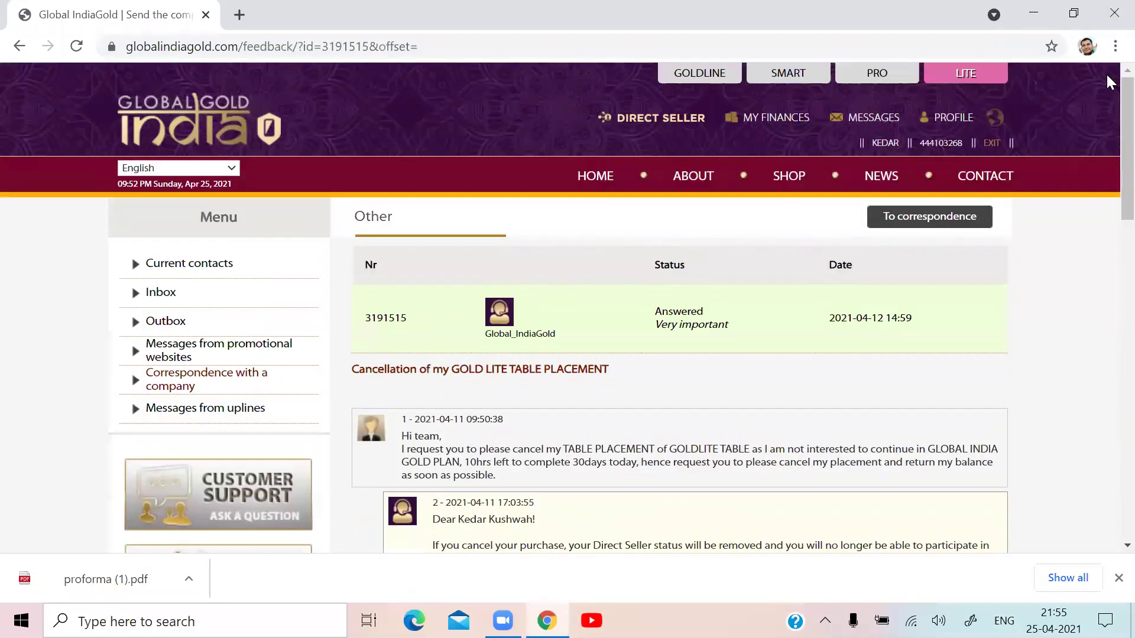
click(779, 119)
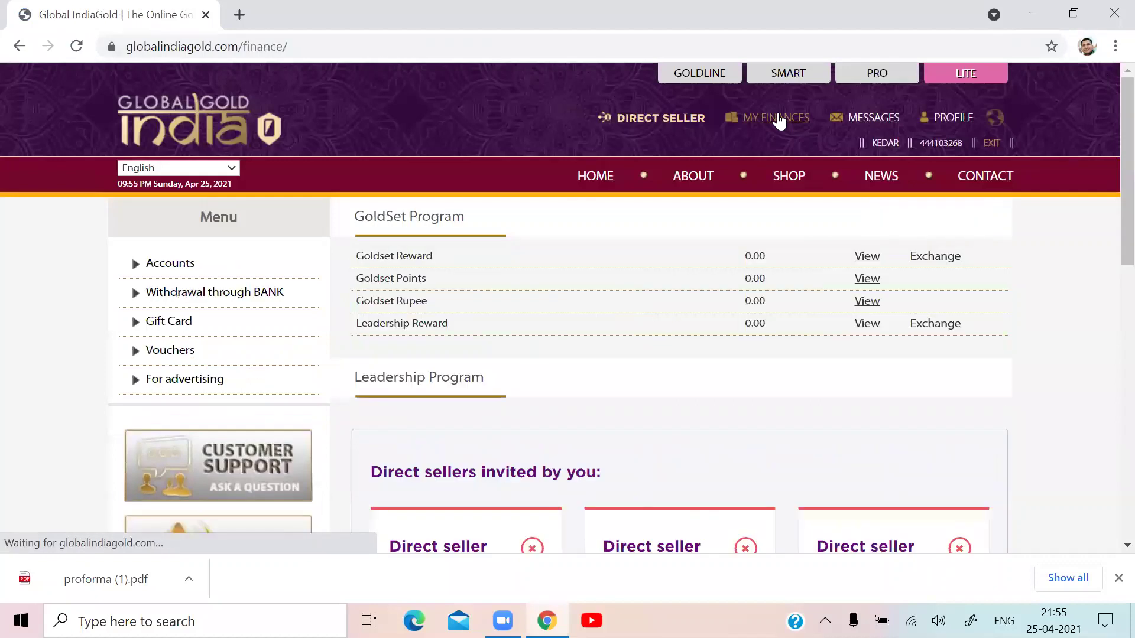
Step: View the Goldset Reward and Goldset Points histories, returning to MY FINANCES after each
click(869, 258)
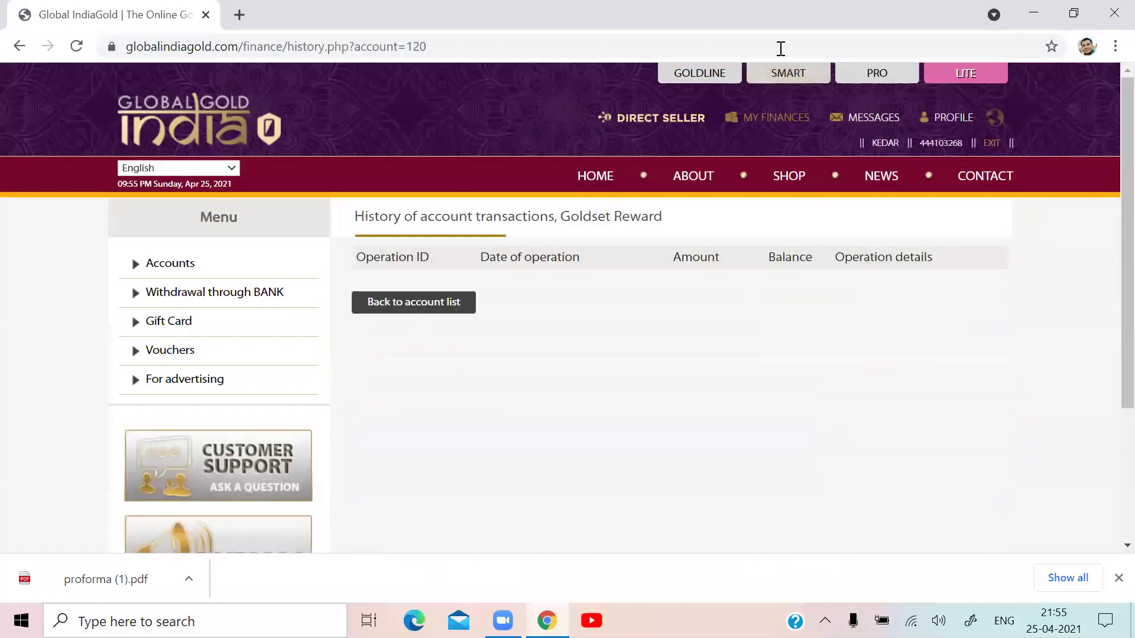
click(763, 123)
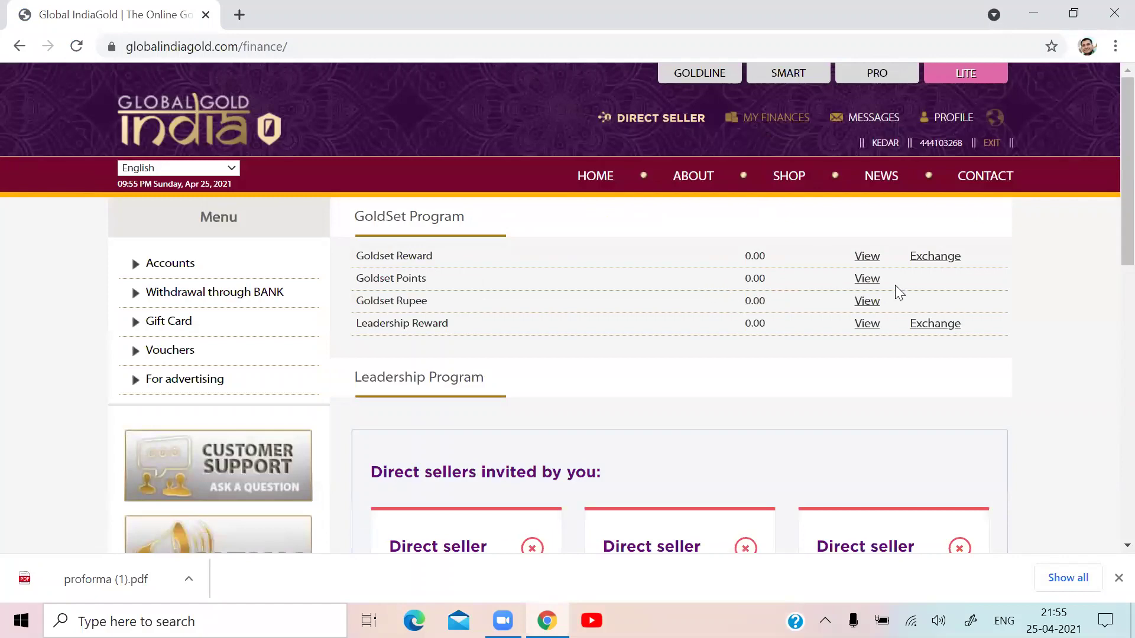
click(874, 285)
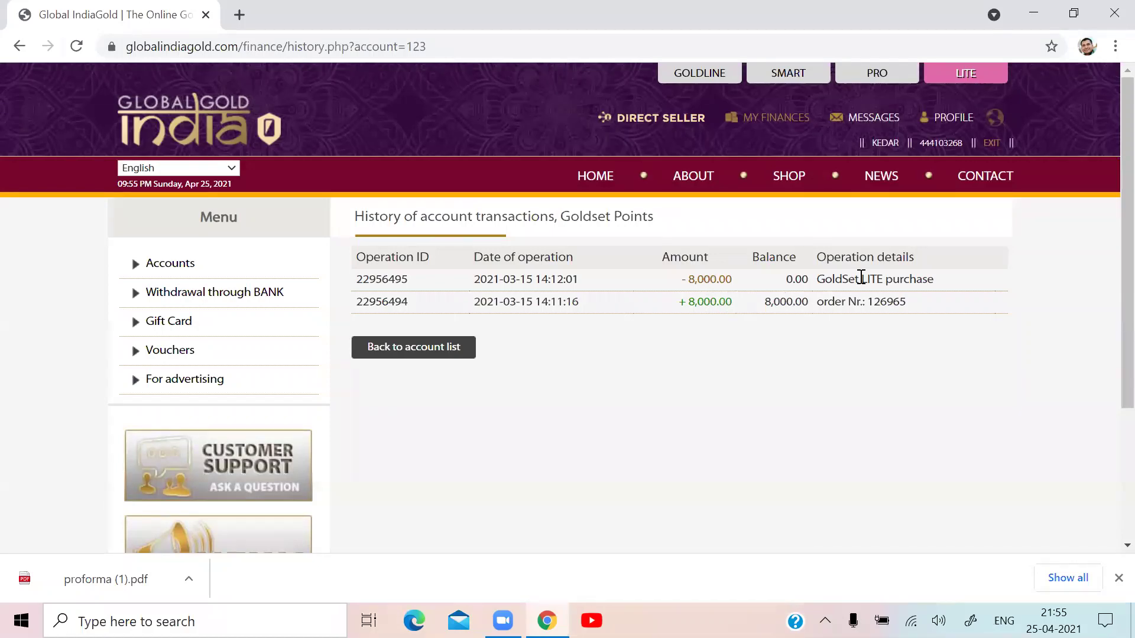
click(783, 126)
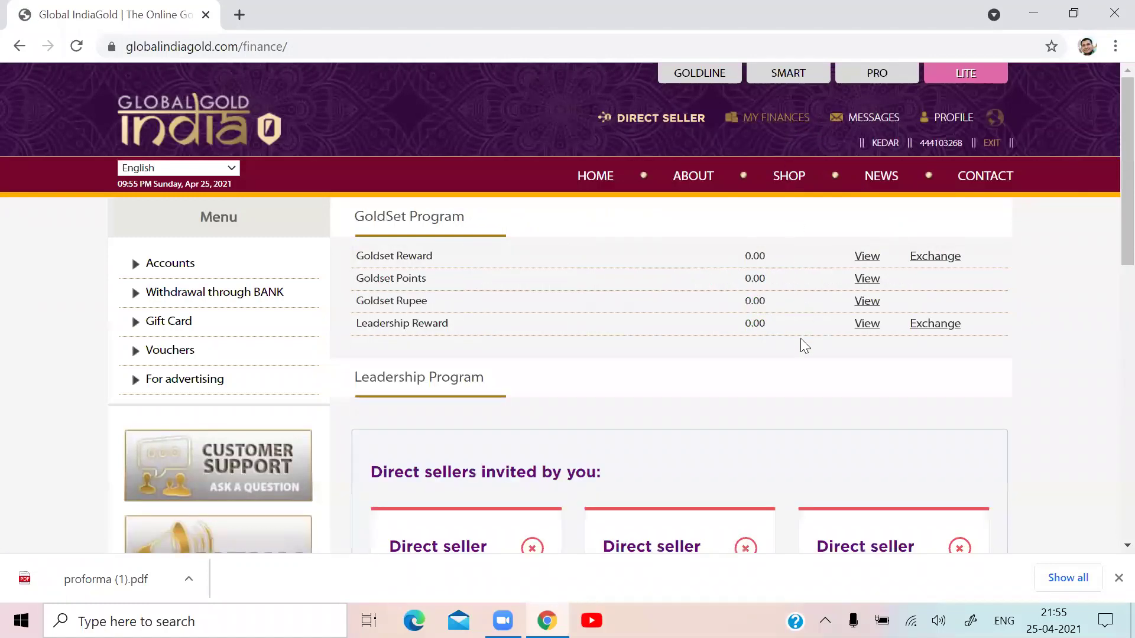
Step: In Goldset Rupee history, mark the -8,400.00 coupon purchase and its reference number, then log out
click(864, 305)
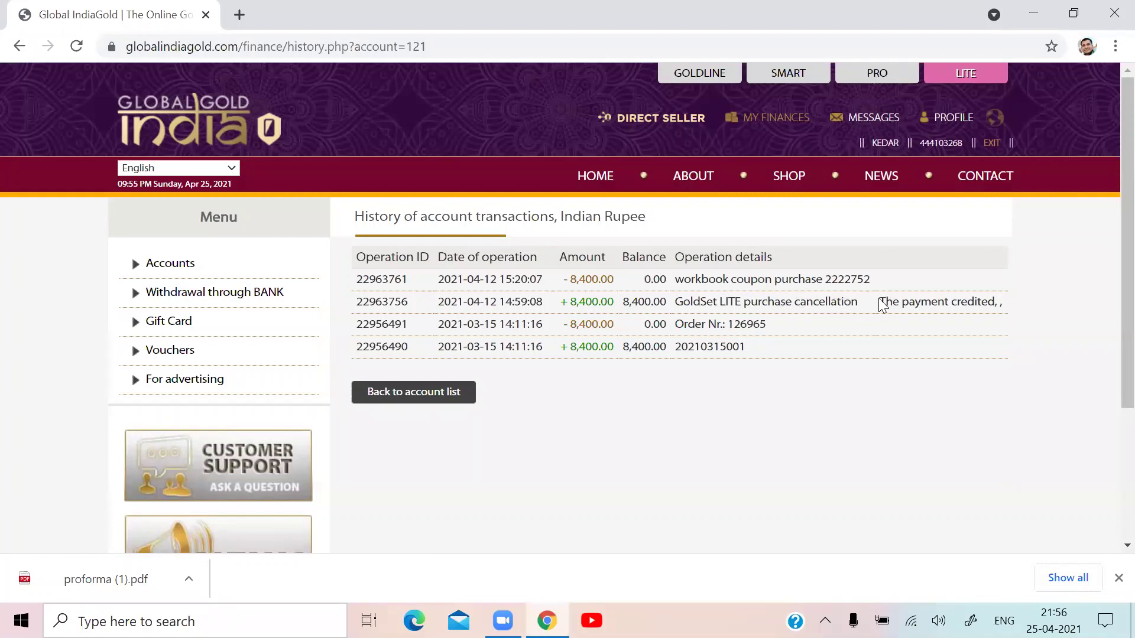
triple_click(586, 279)
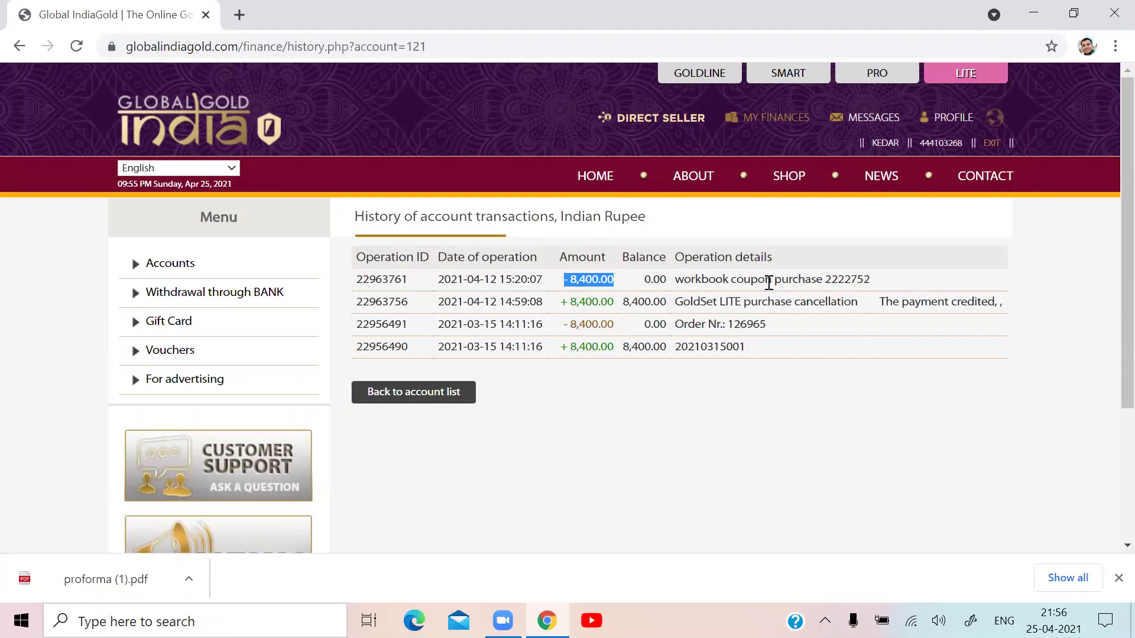
double_click(833, 280)
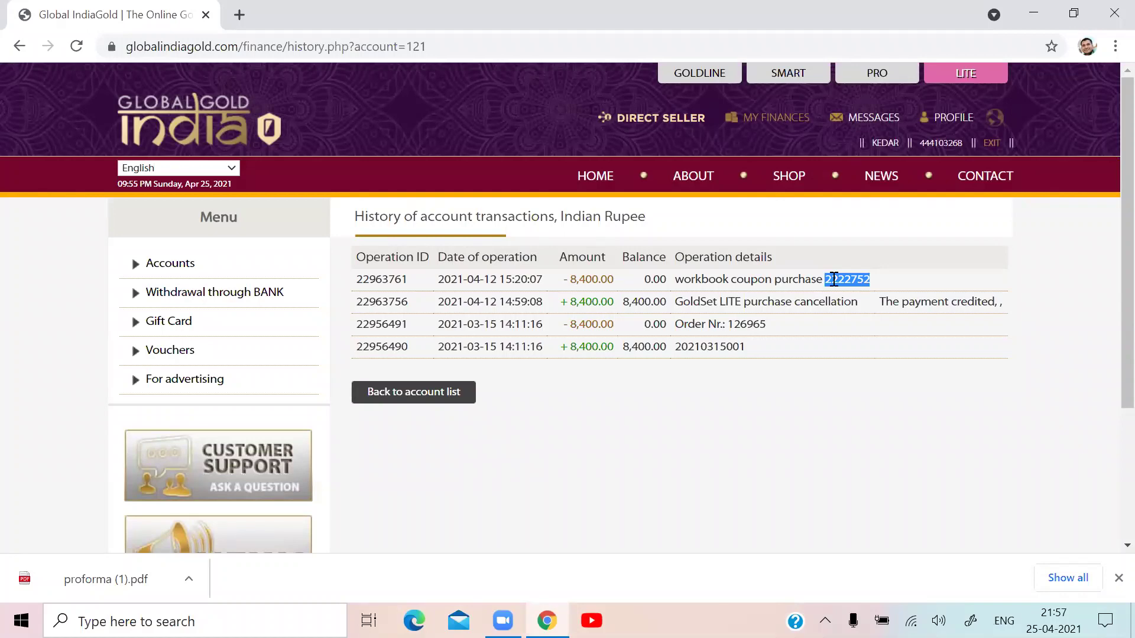
click(988, 145)
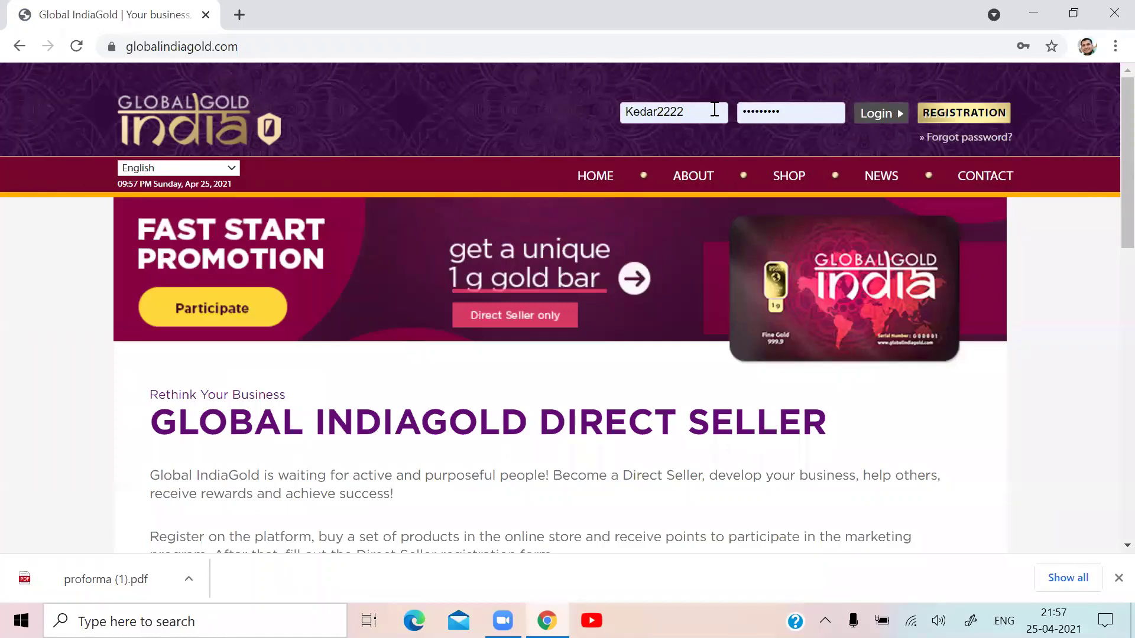
Step: Sign in with another seller's saved login from autofill and dismiss the Fast Start popup
click(713, 110)
key(BackSpace)
key(BackSpace)
key(BackSpace)
key(BackSpace)
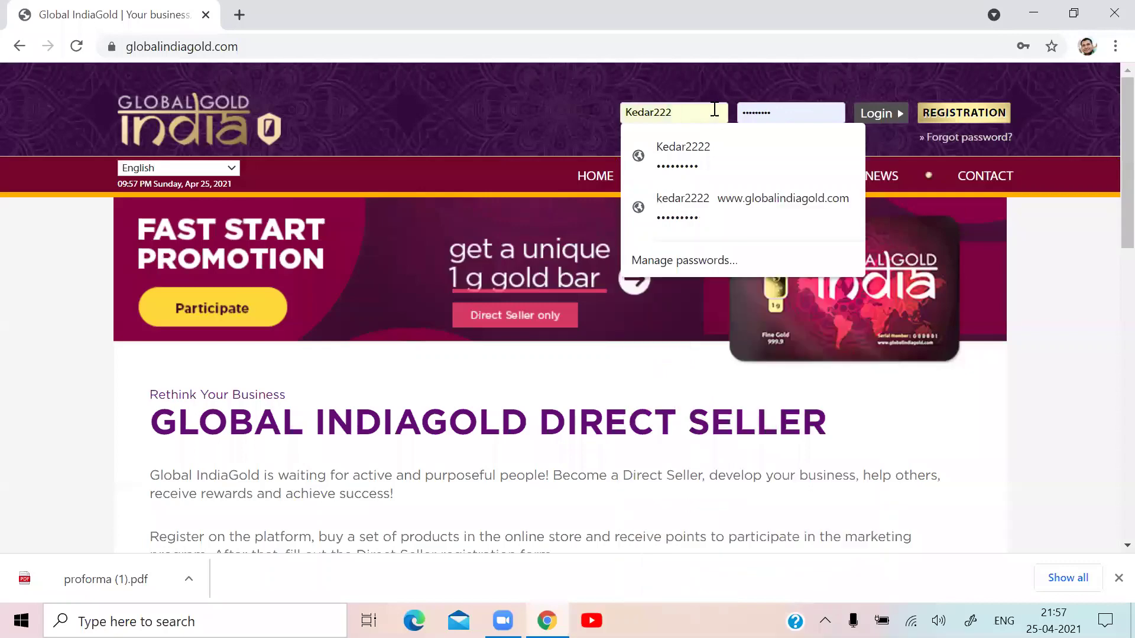
key(BackSpace)
key(BackSpace)
key(BackSpace)
key(BackSpace)
key(BackSpace)
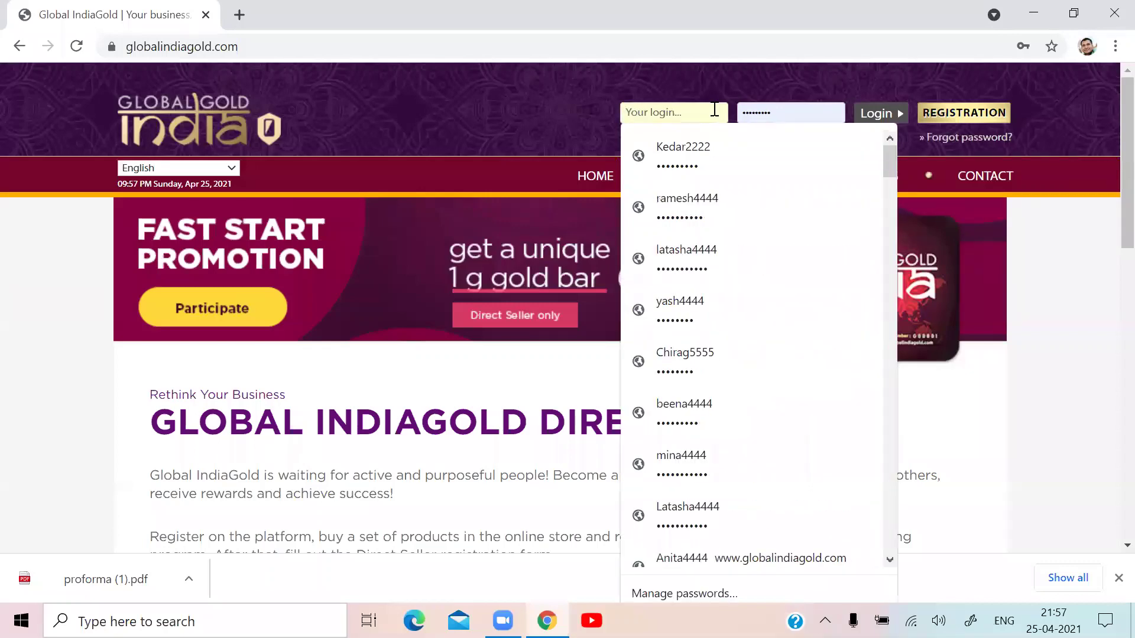
text(le)
key(BackSpace)
key(BackSpace)
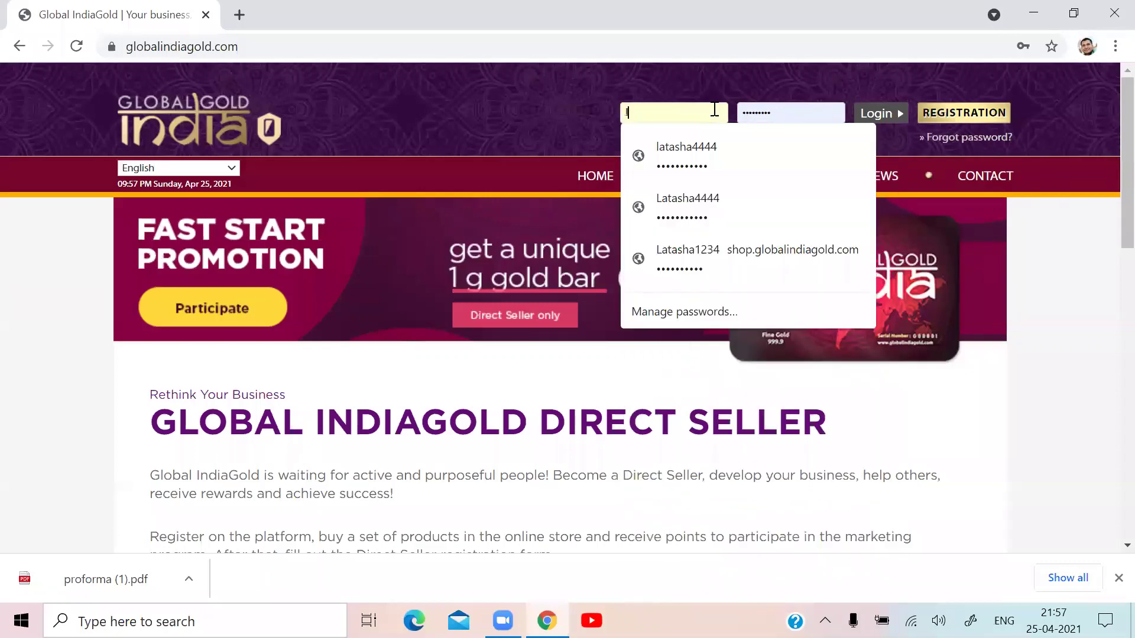
text(latasha4444)
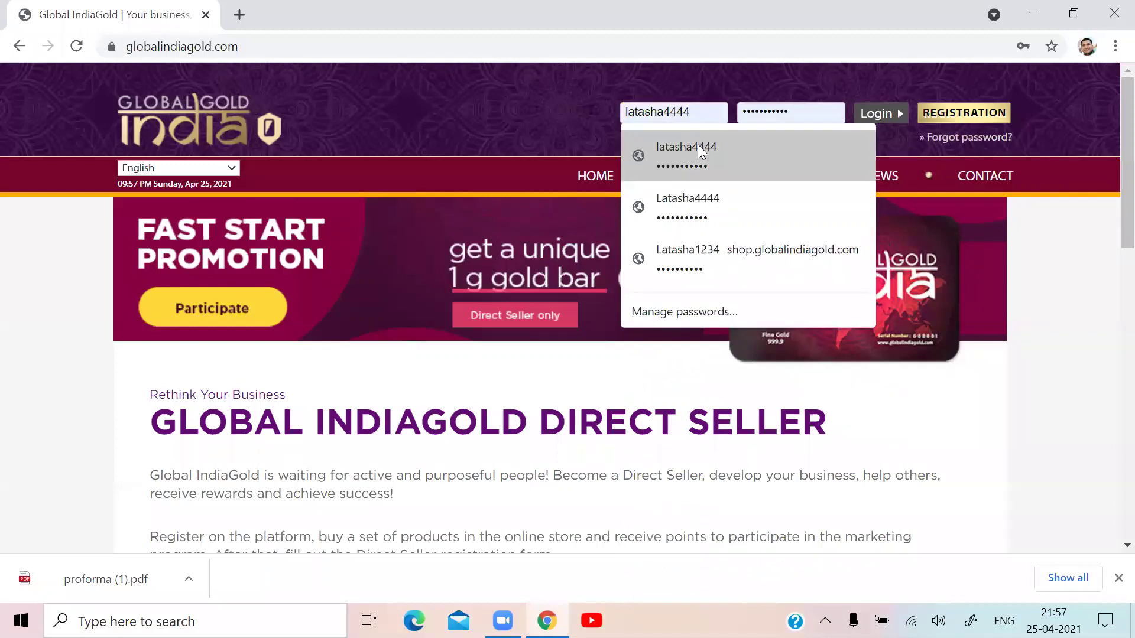
click(698, 144)
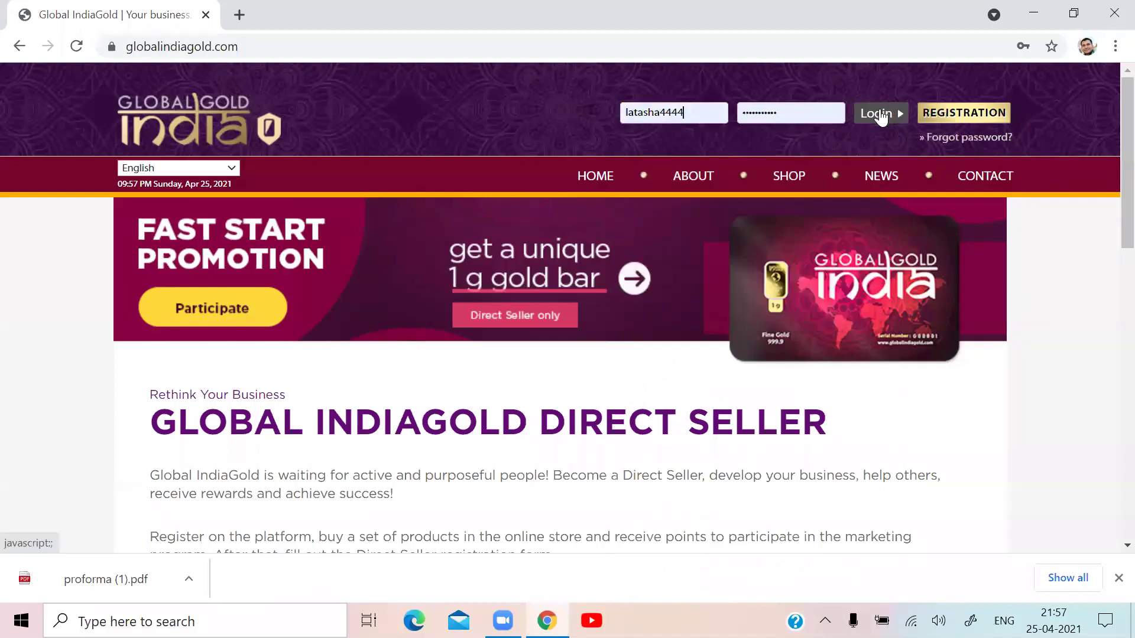
click(878, 115)
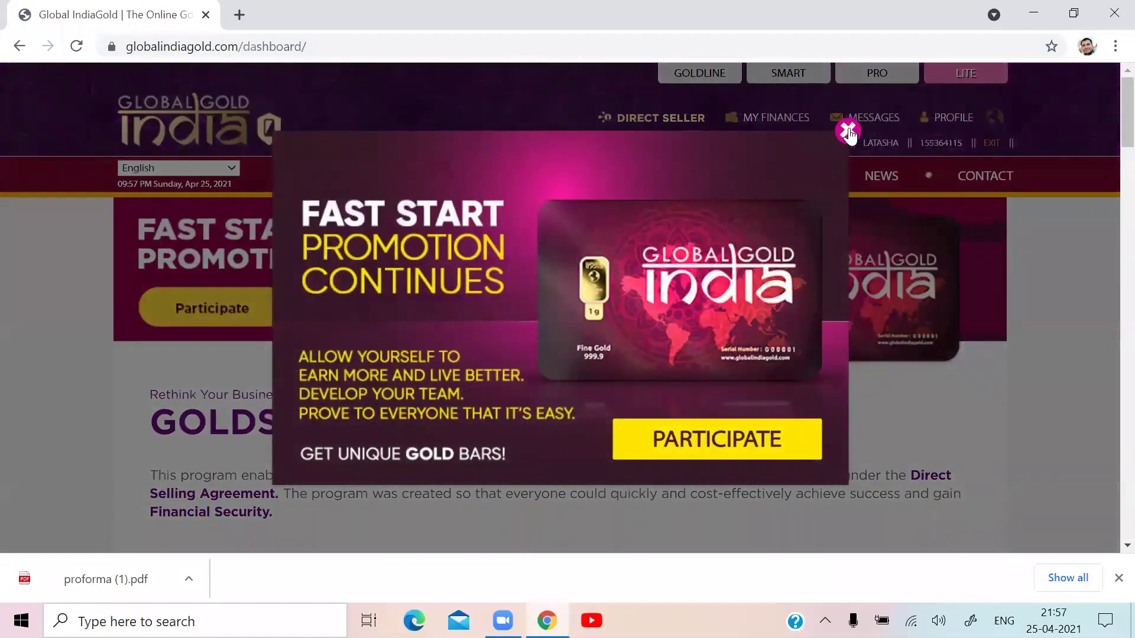
click(847, 130)
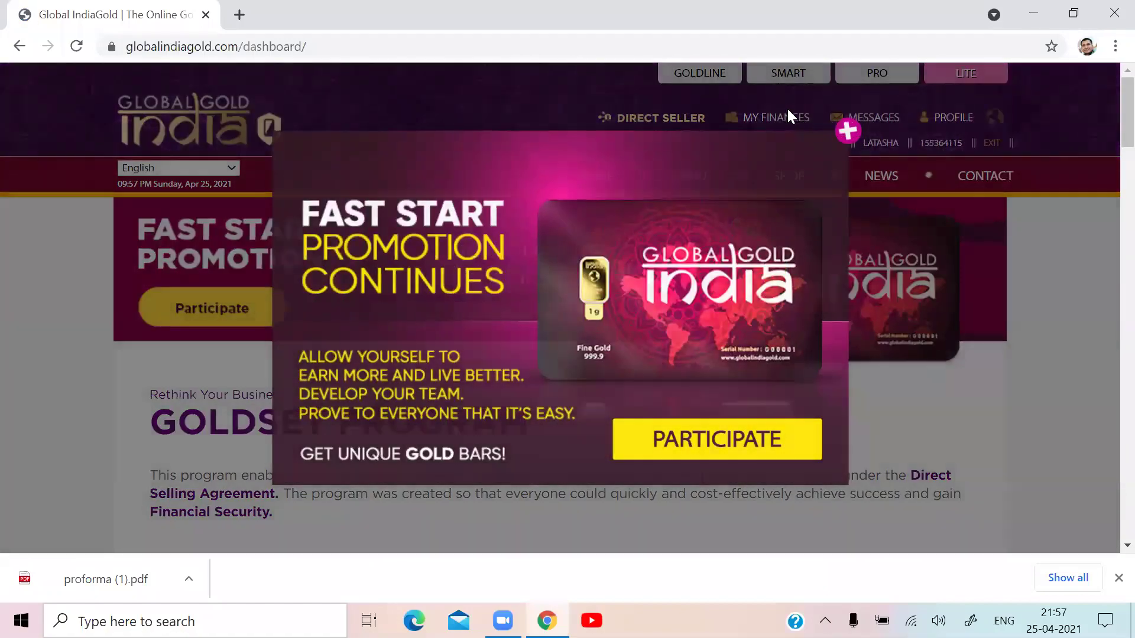
Step: Open Leadership Reward history and mark the 4,020.00 and 3,780.00 balances of Level 1 credits
click(783, 118)
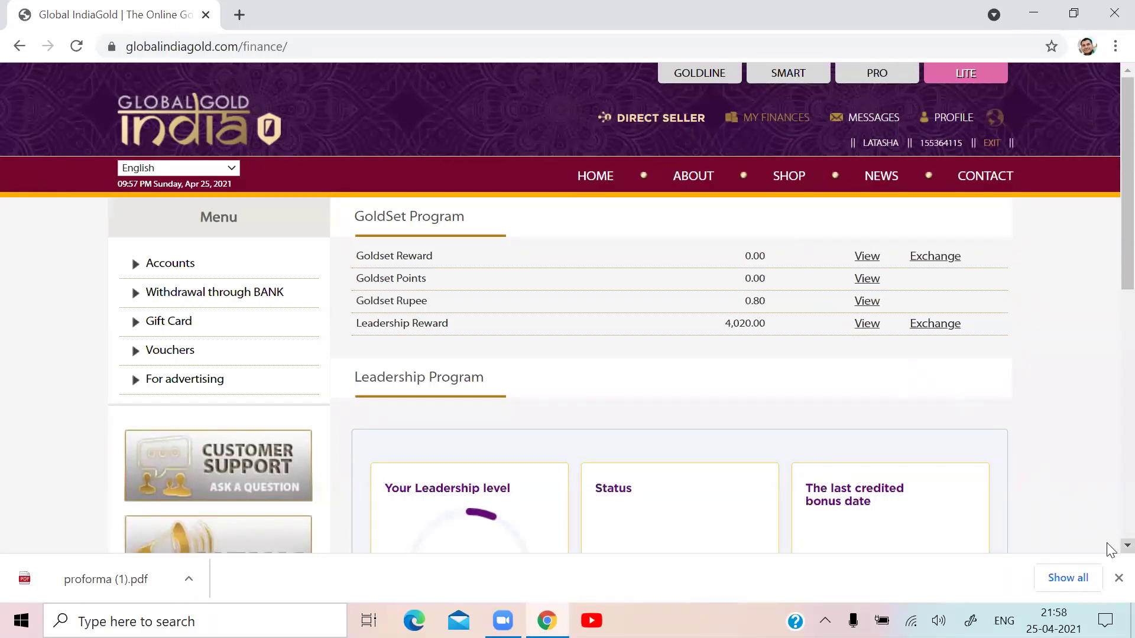
scroll(1111, 548, down, 2)
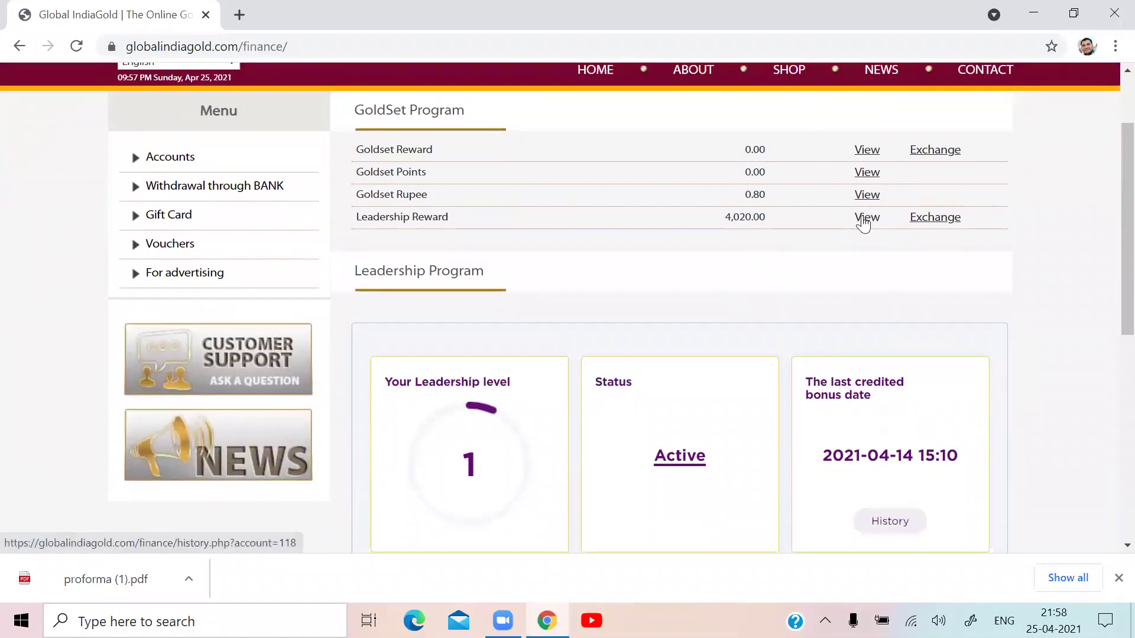
click(863, 223)
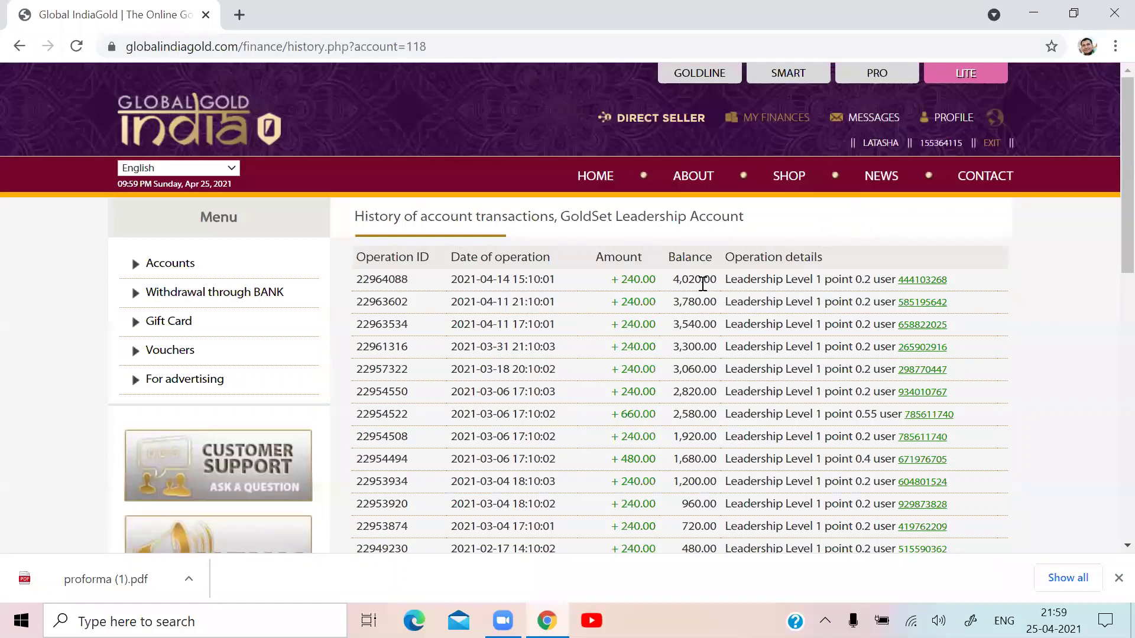
double_click(703, 282)
double_click(691, 304)
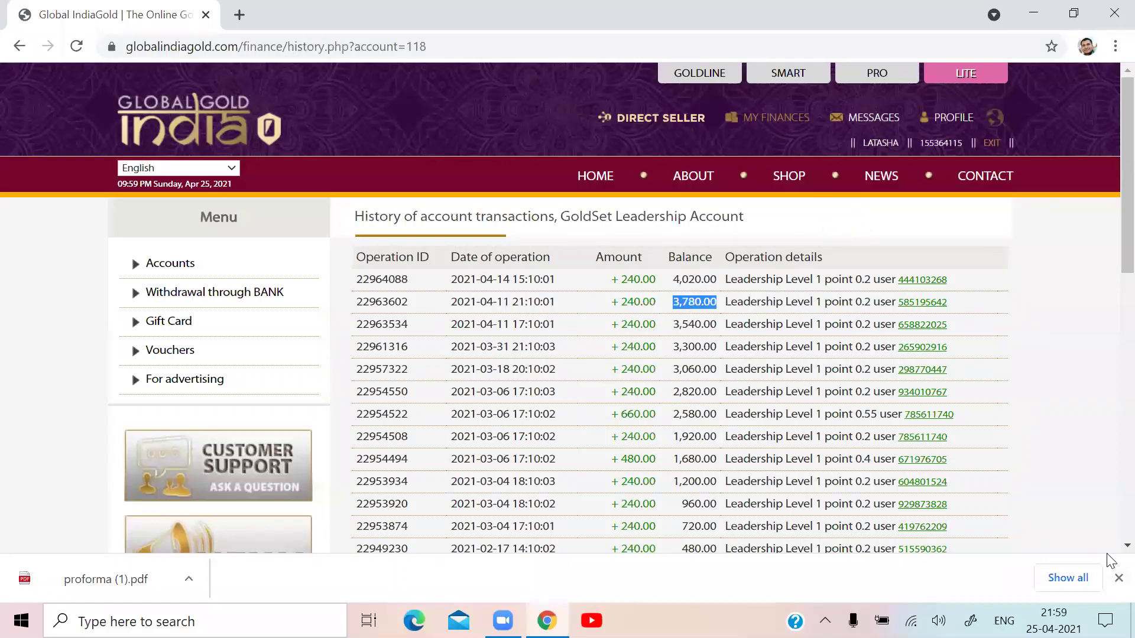
scroll(1108, 547, down, 6)
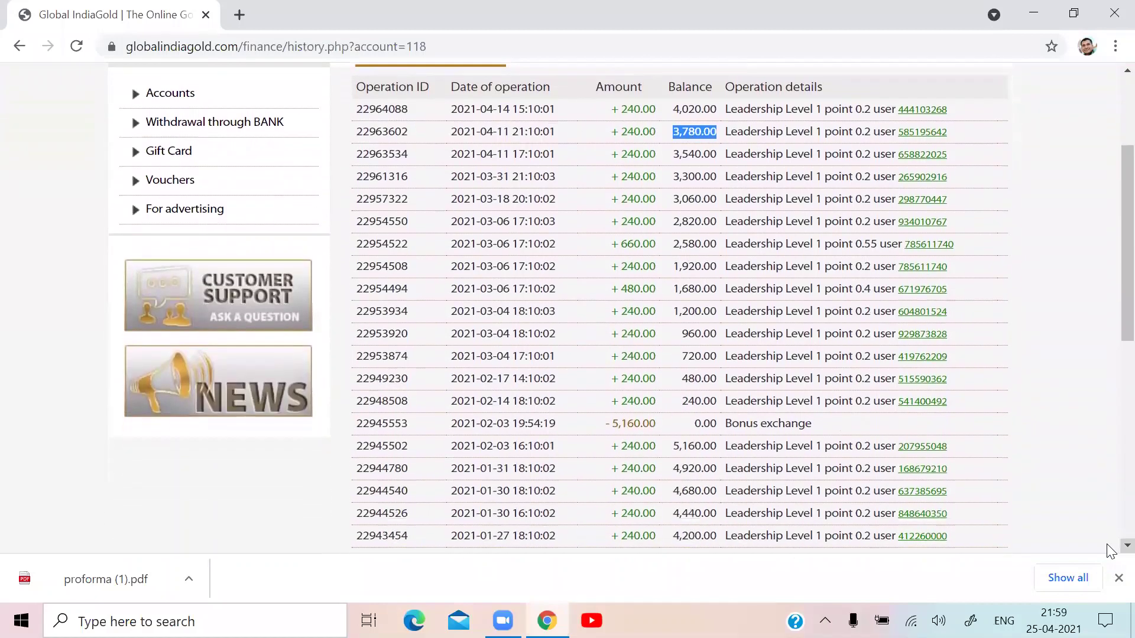
scroll(1108, 551, down, 5)
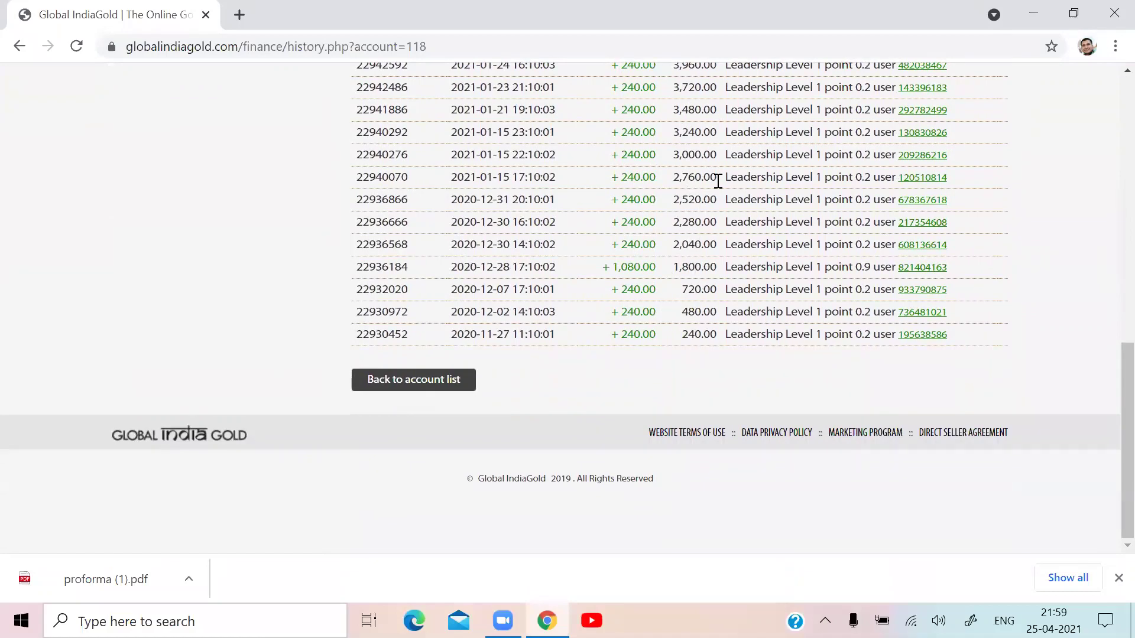
scroll(1106, 70, up, 4)
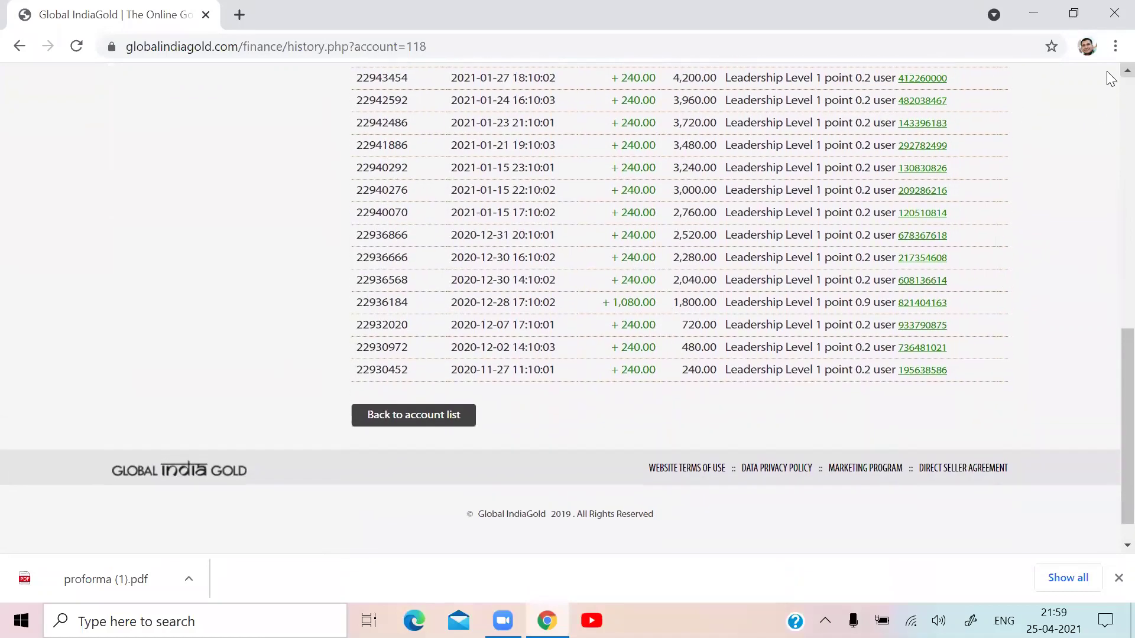
scroll(1106, 71, up, 5)
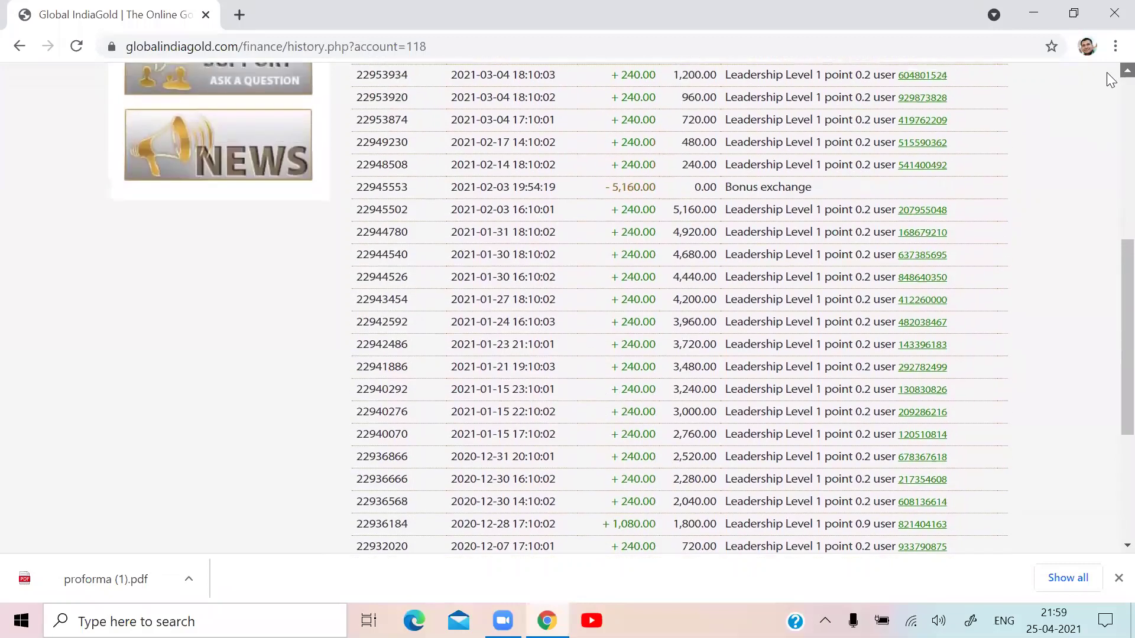
scroll(1110, 79, up, 3)
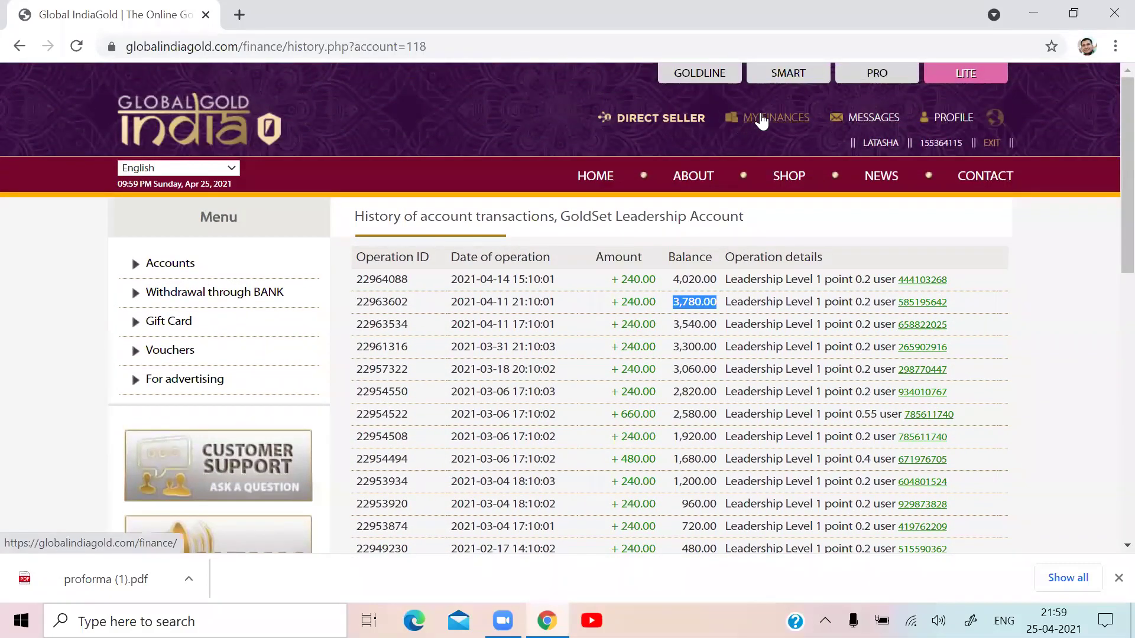
Step: Back on MY FINANCES, mark the 57.65 Leader units and open the leadership remuneration charge history
click(763, 121)
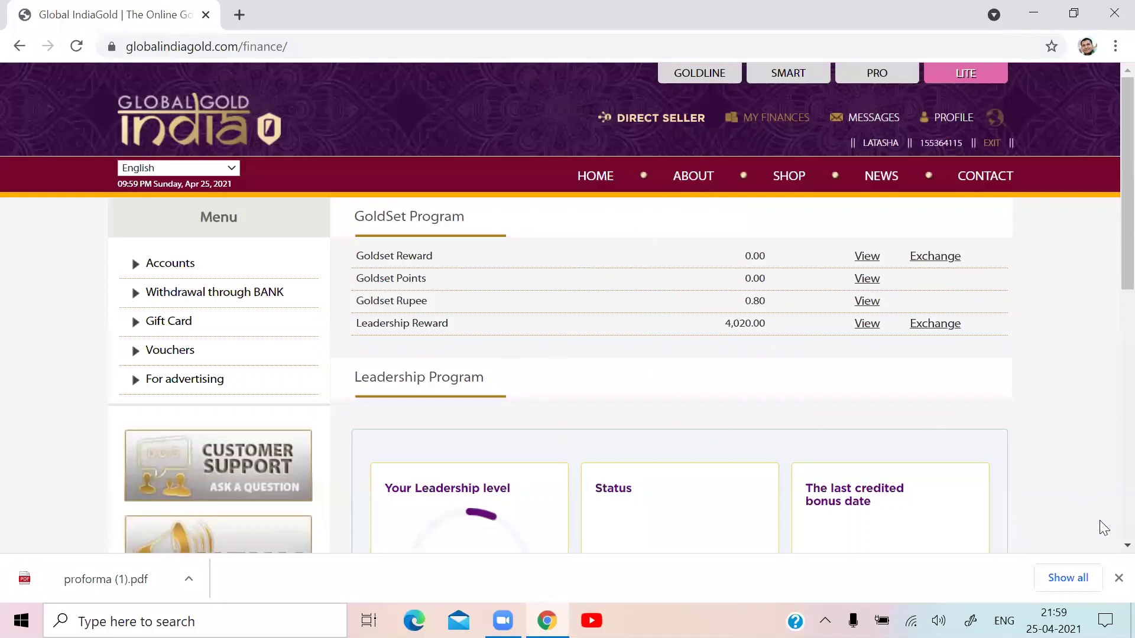
scroll(1108, 553, down, 5)
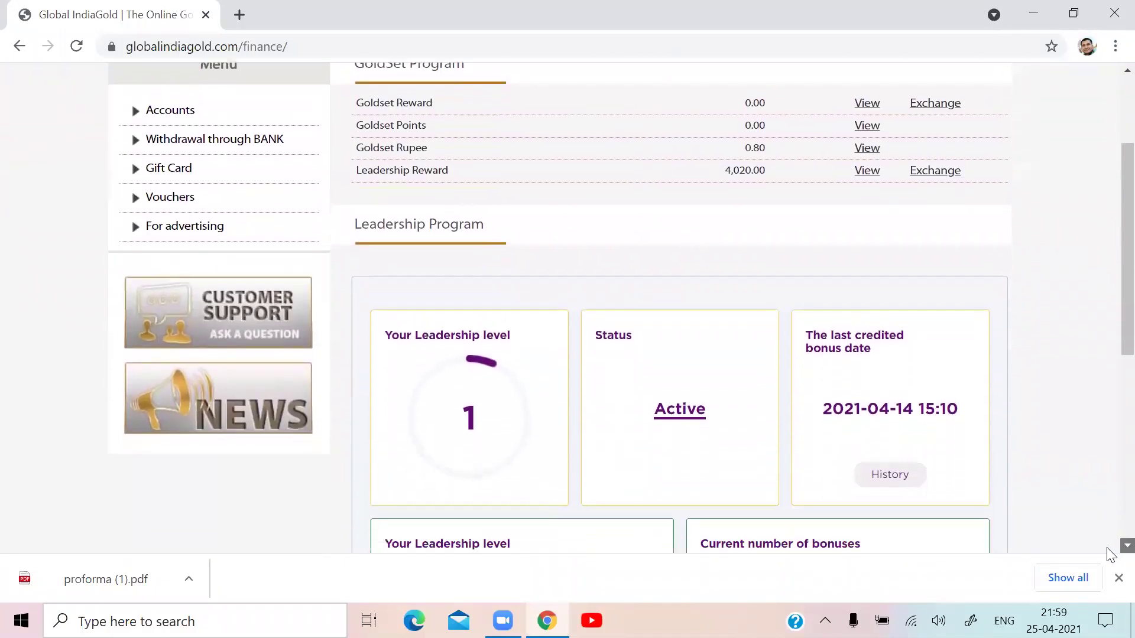
scroll(1108, 553, down, 3)
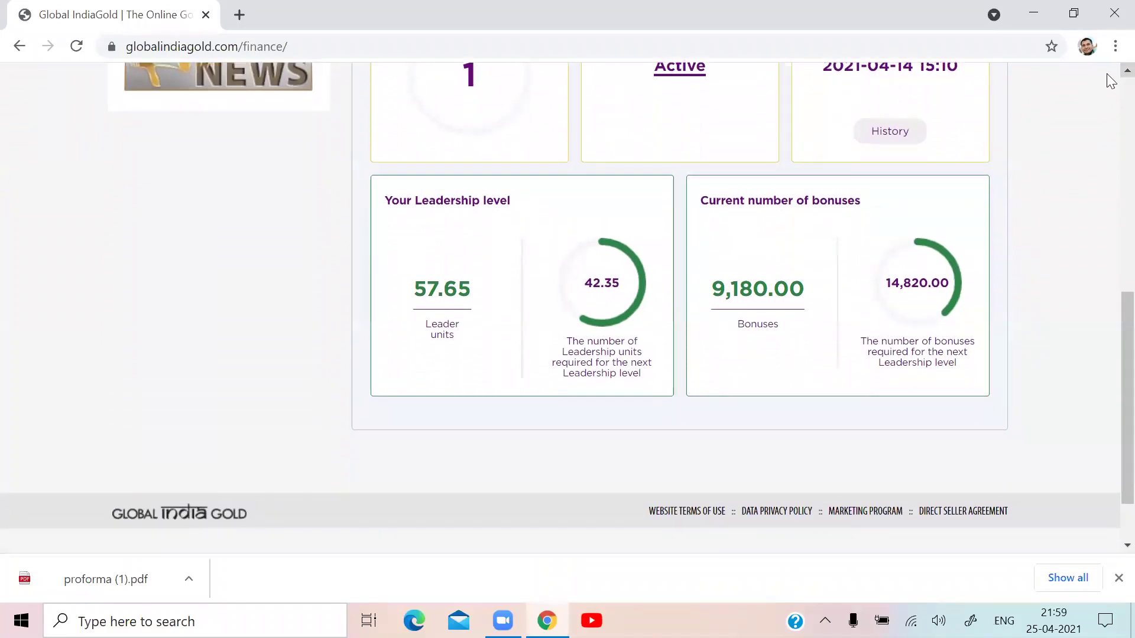
scroll(1106, 76, up, 2)
scroll(1109, 81, up, 1)
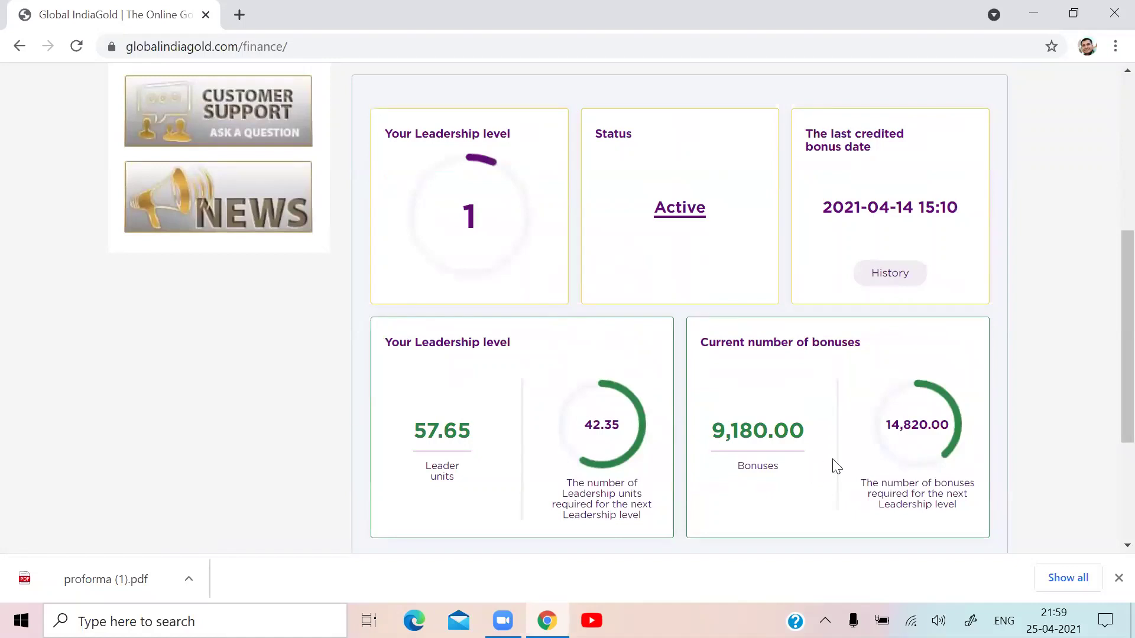
double_click(453, 430)
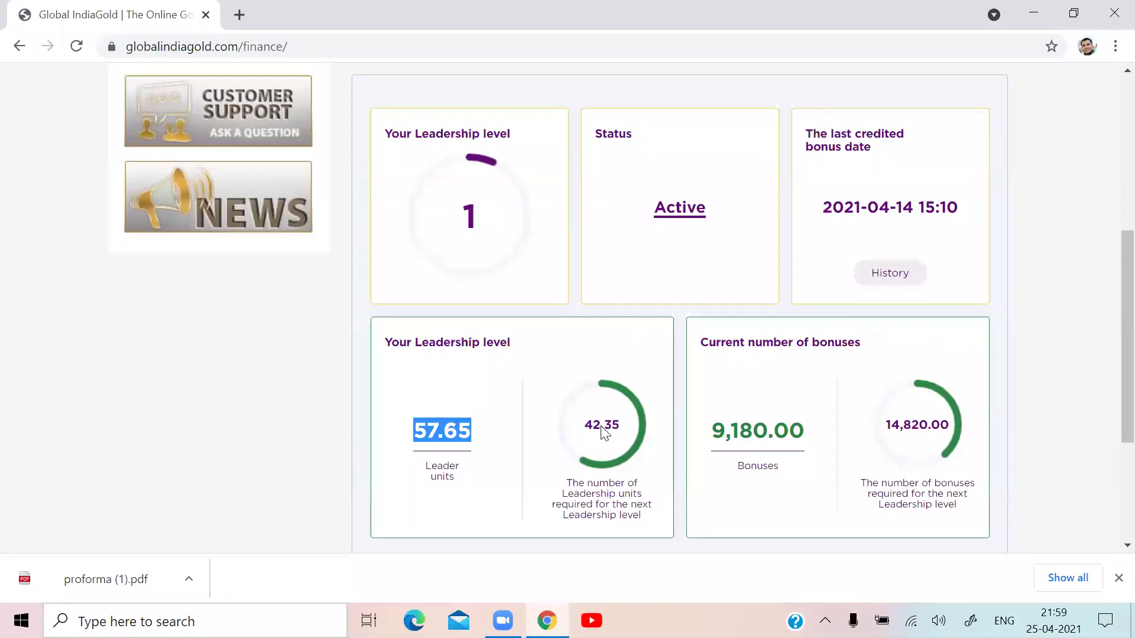
click(887, 275)
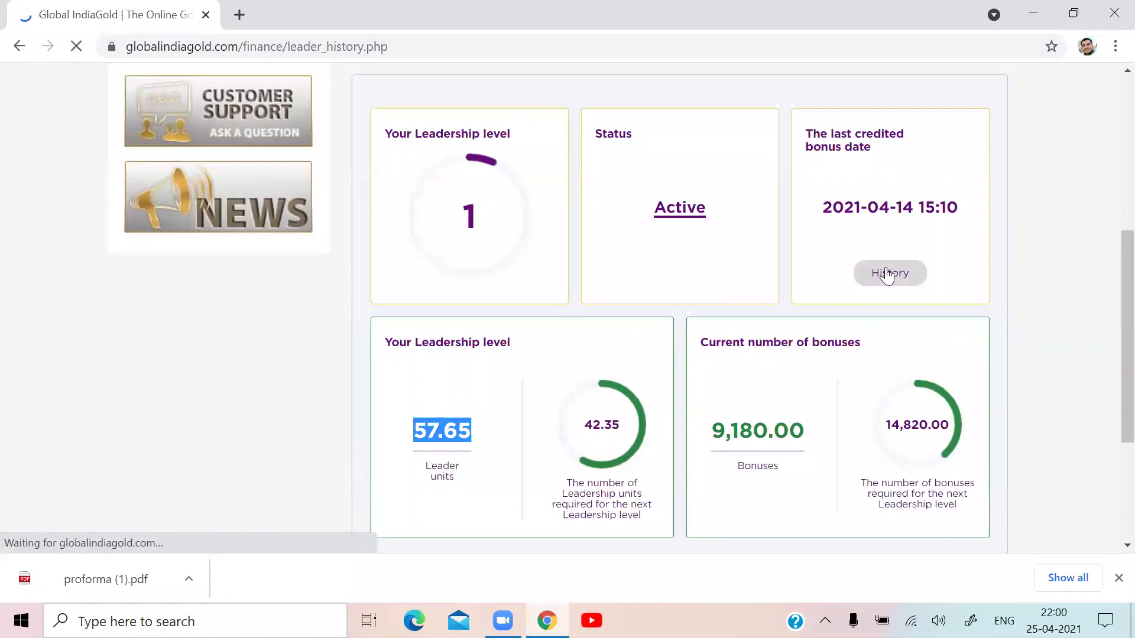